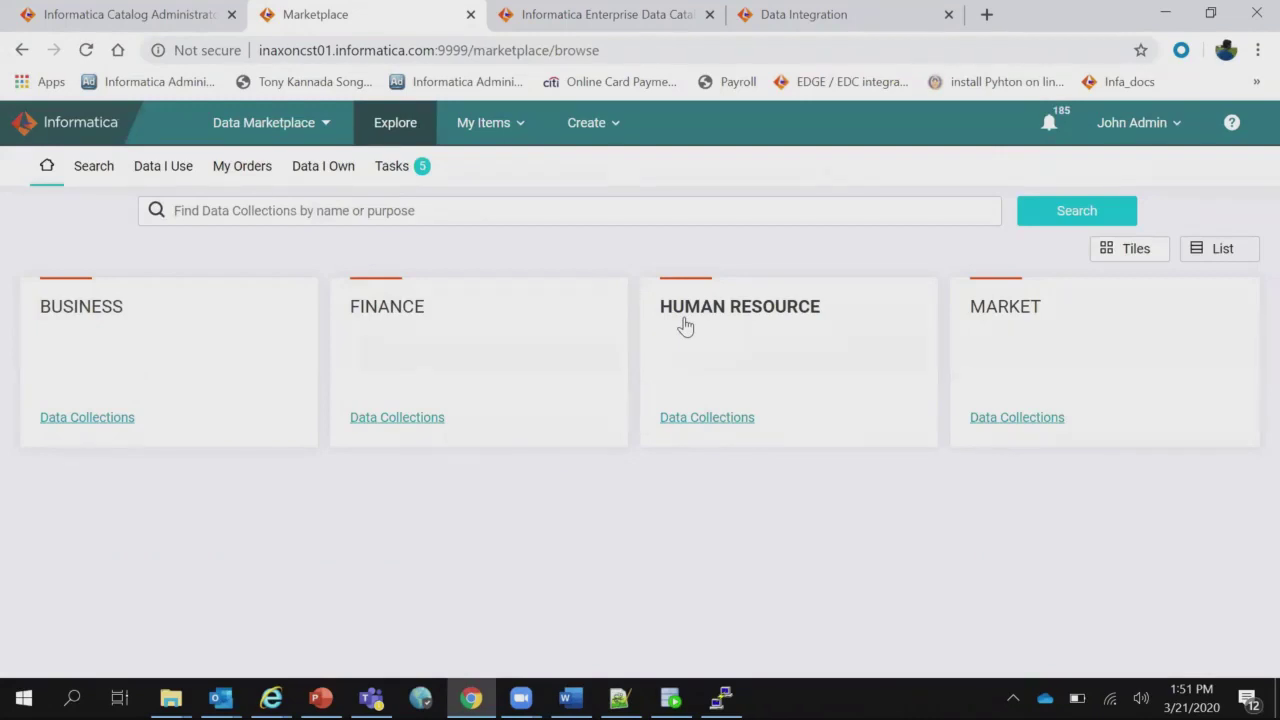
In Data Governance, search data sets for 'Customers' to list Accounts_Customers and Customers.
{"action": "left_click", "coordinate": [326, 128]}
{"action": "left_click", "coordinate": [308, 172]}
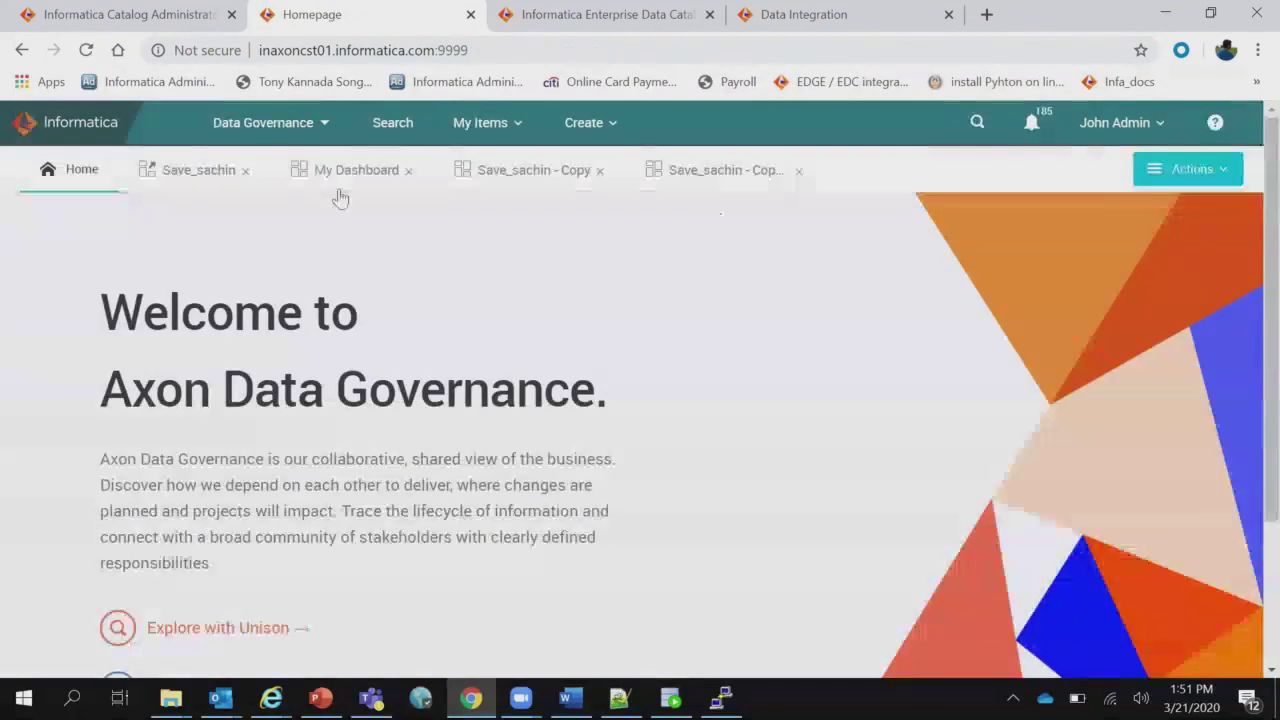
{"action": "left_click", "coordinate": [398, 126]}
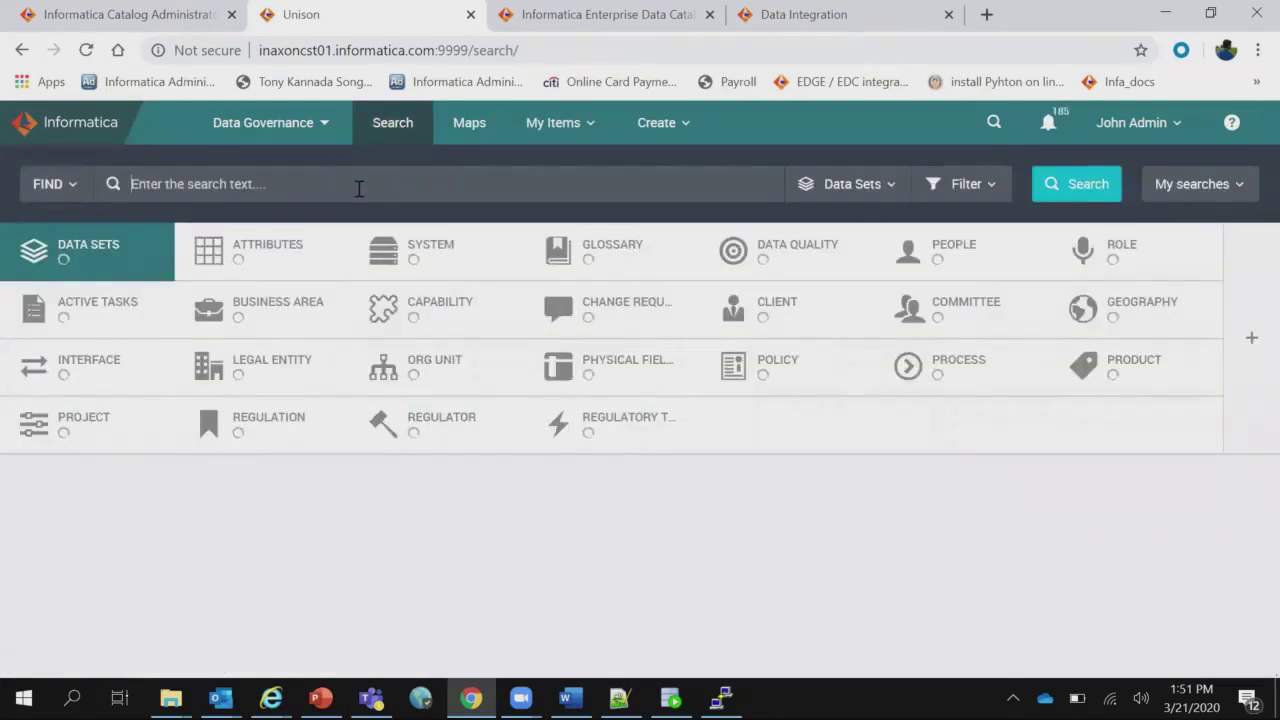
{"action": "type", "text": "Customers"}
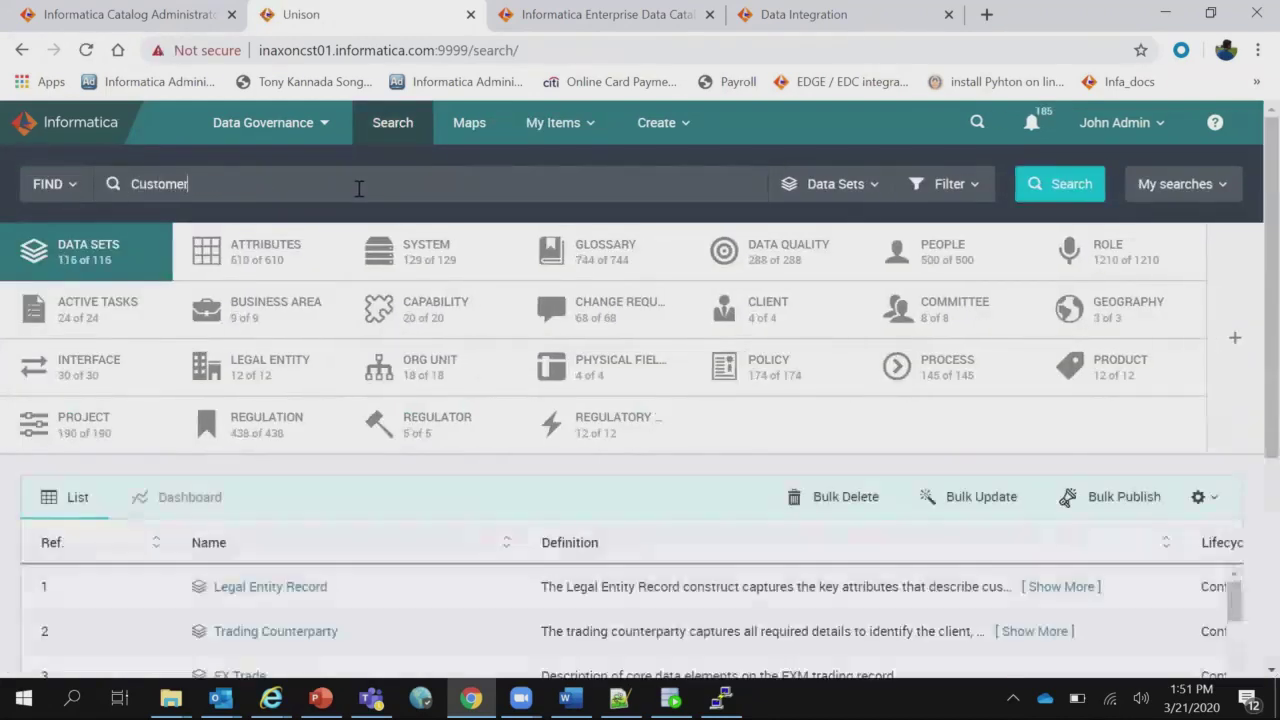
{"action": "left_click", "coordinate": [163, 229]}
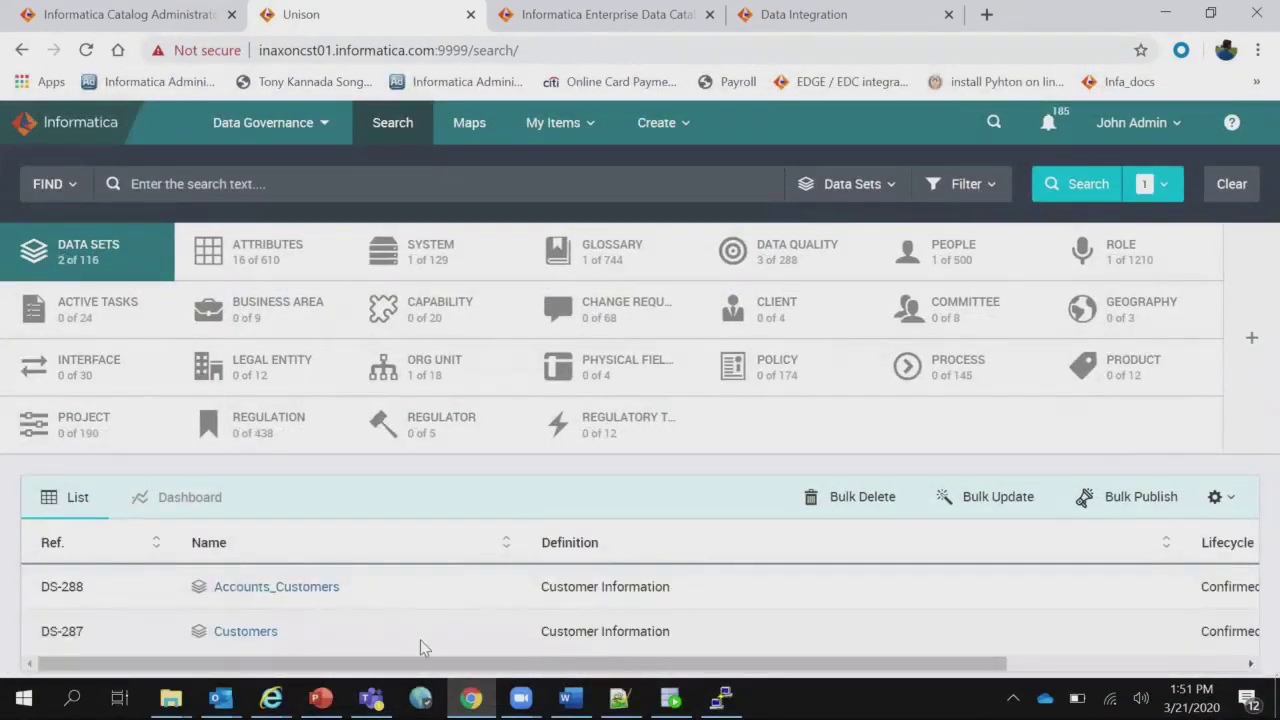
Bulk publish the Customers data set to the MARKET category with numbering prefix MRK.
{"action": "left_click", "coordinate": [1170, 498]}
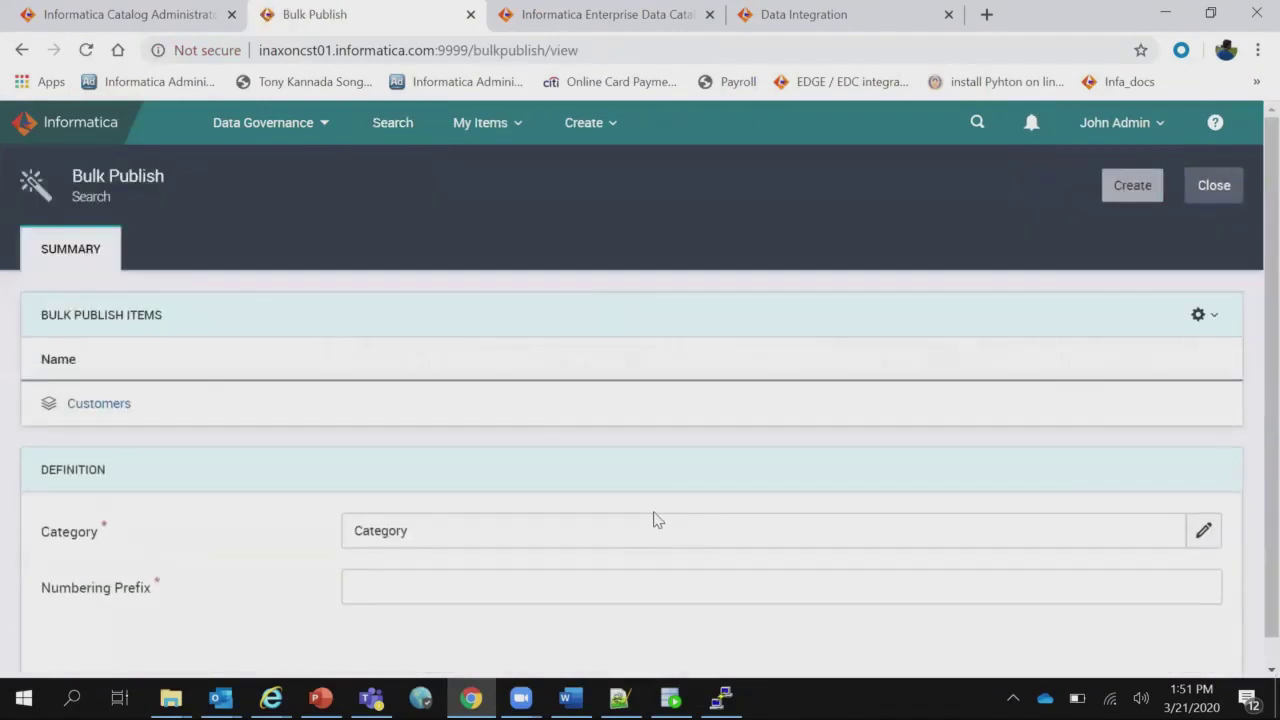
{"action": "left_click", "coordinate": [631, 538]}
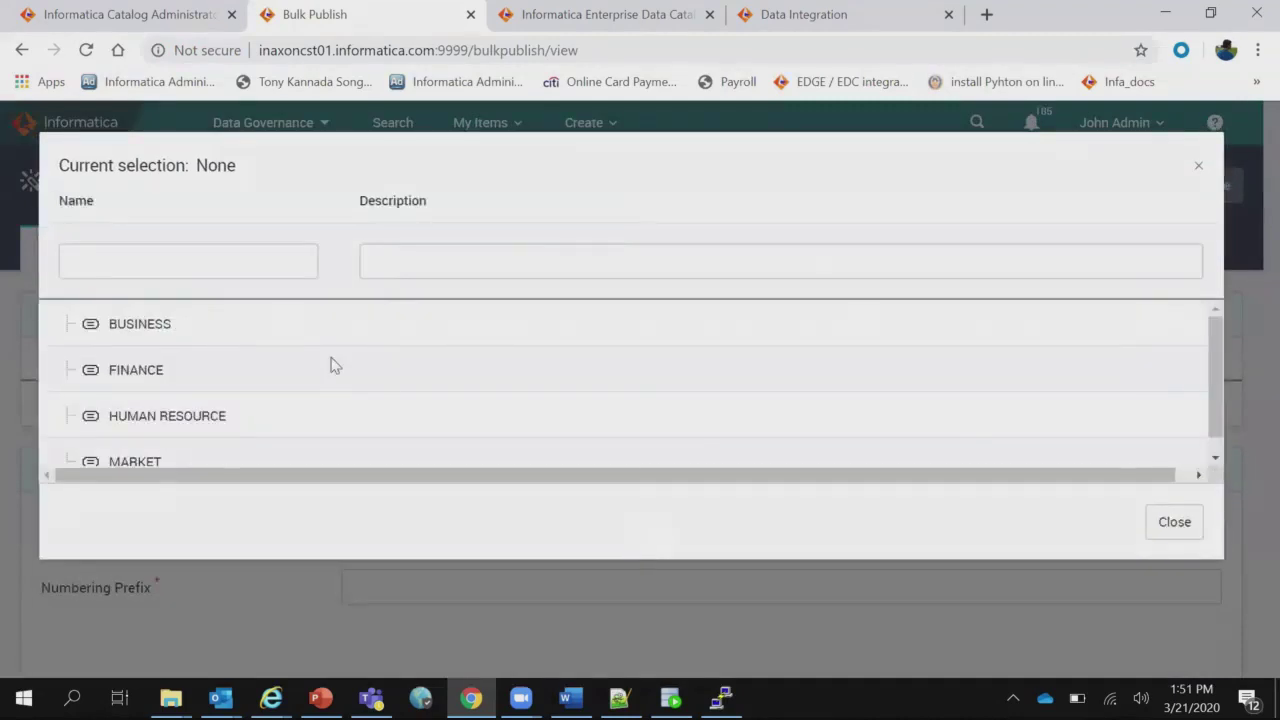
{"action": "left_click", "coordinate": [140, 464]}
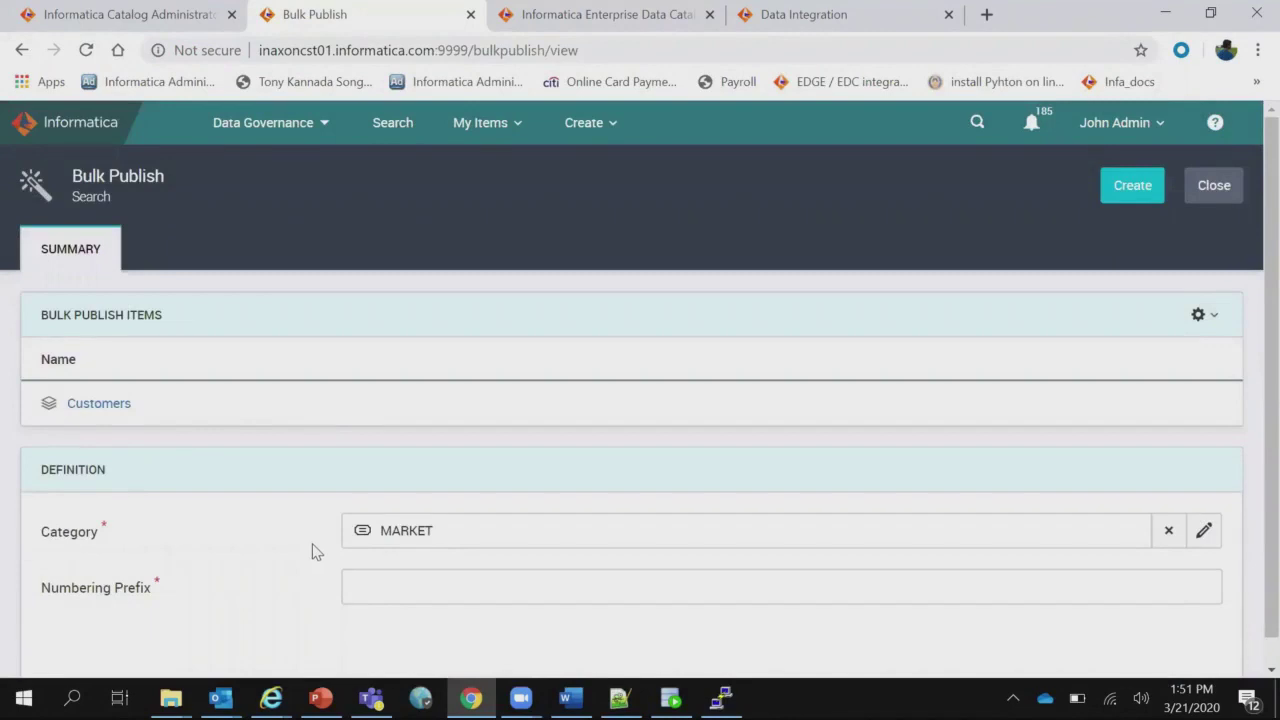
{"action": "left_click", "coordinate": [414, 591]}
{"action": "type", "text": "MRK"}
{"action": "left_click", "coordinate": [1122, 203]}
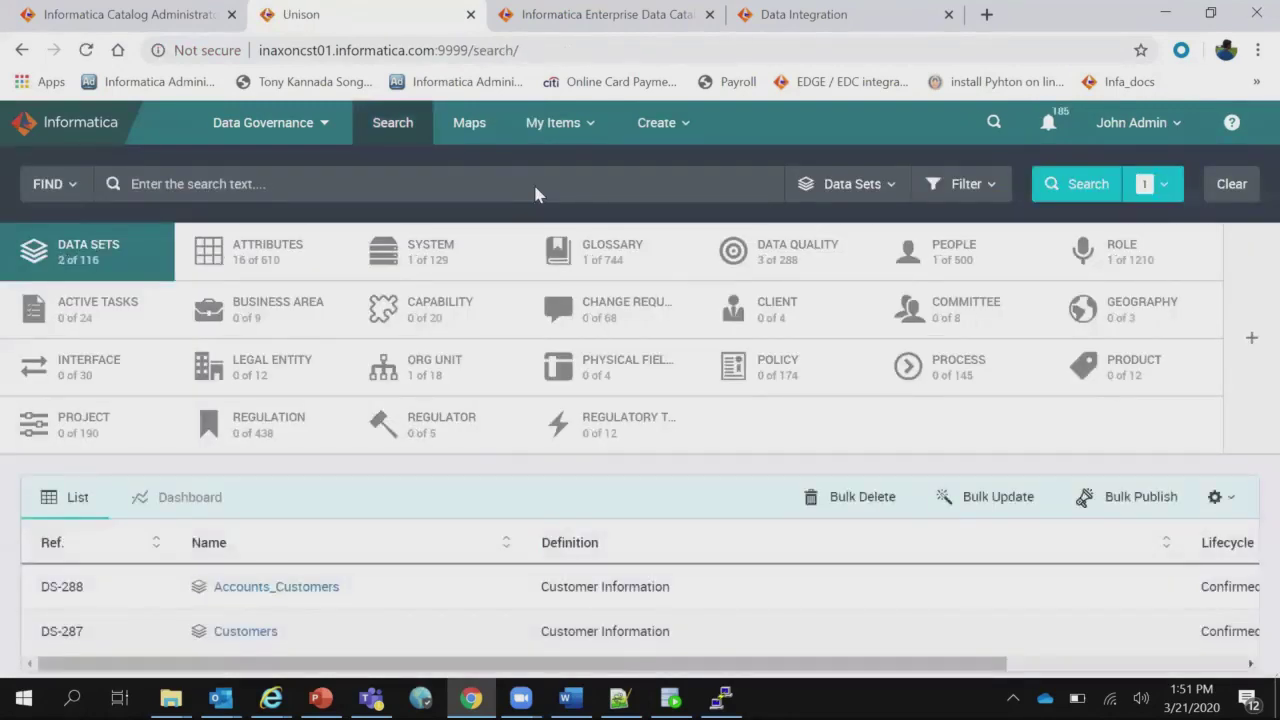
In Data Marketplace, filter collections to MARKET, showing Customers beside FX EOD Revenue and ISO Currency List.
{"action": "left_click", "coordinate": [314, 124]}
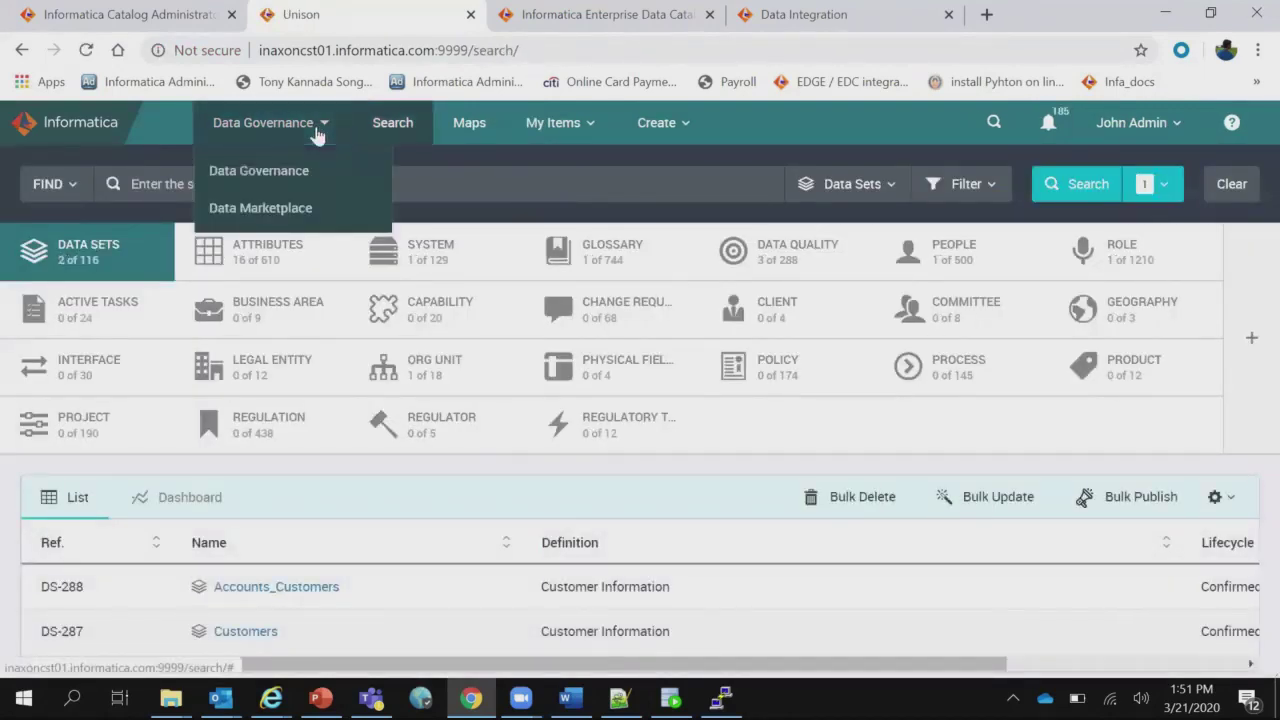
{"action": "left_click", "coordinate": [285, 207]}
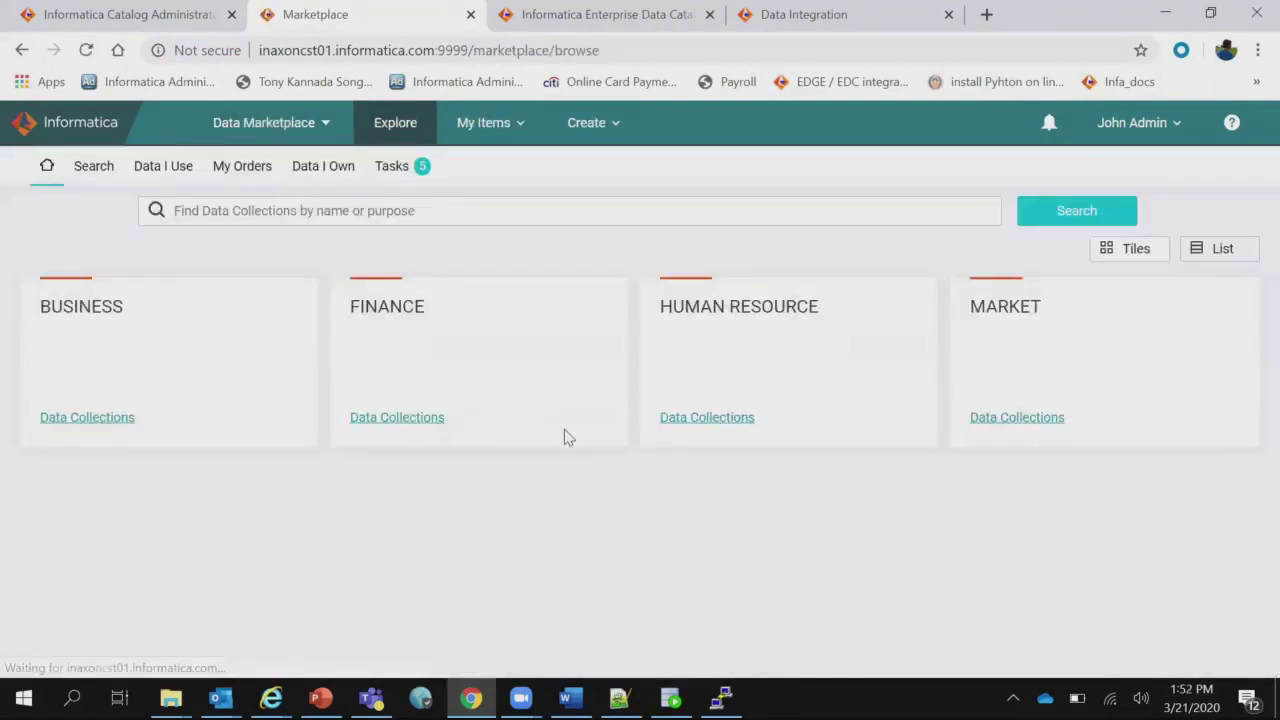
{"action": "left_click", "coordinate": [88, 166]}
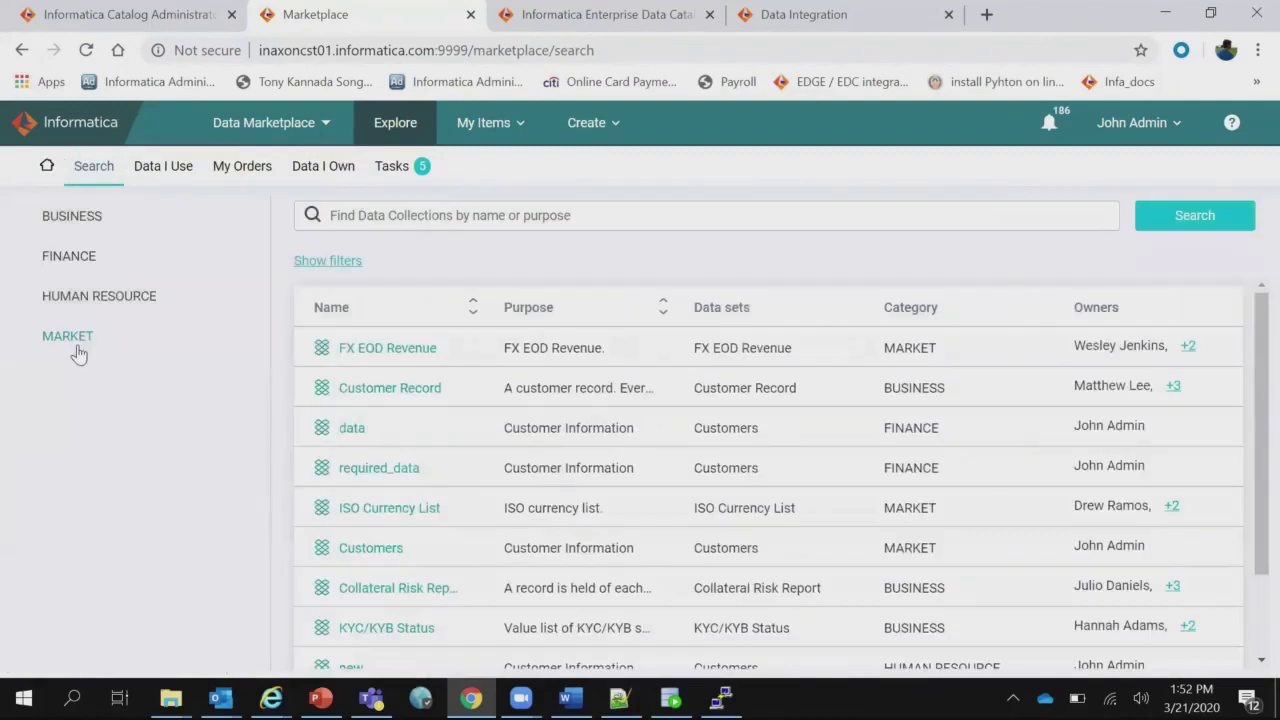
{"action": "left_click", "coordinate": [75, 337]}
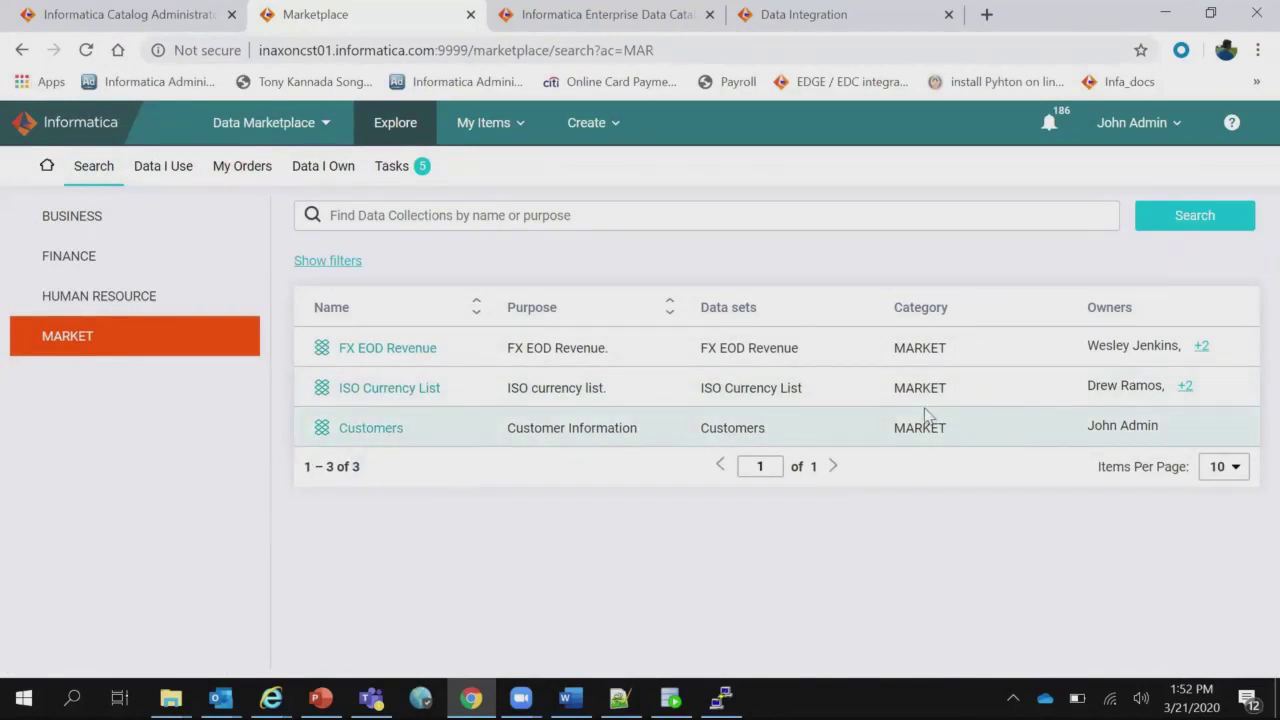
Log out of the admin account and sign in with the consumer's e-mail and password.
{"action": "left_click", "coordinate": [1190, 130]}
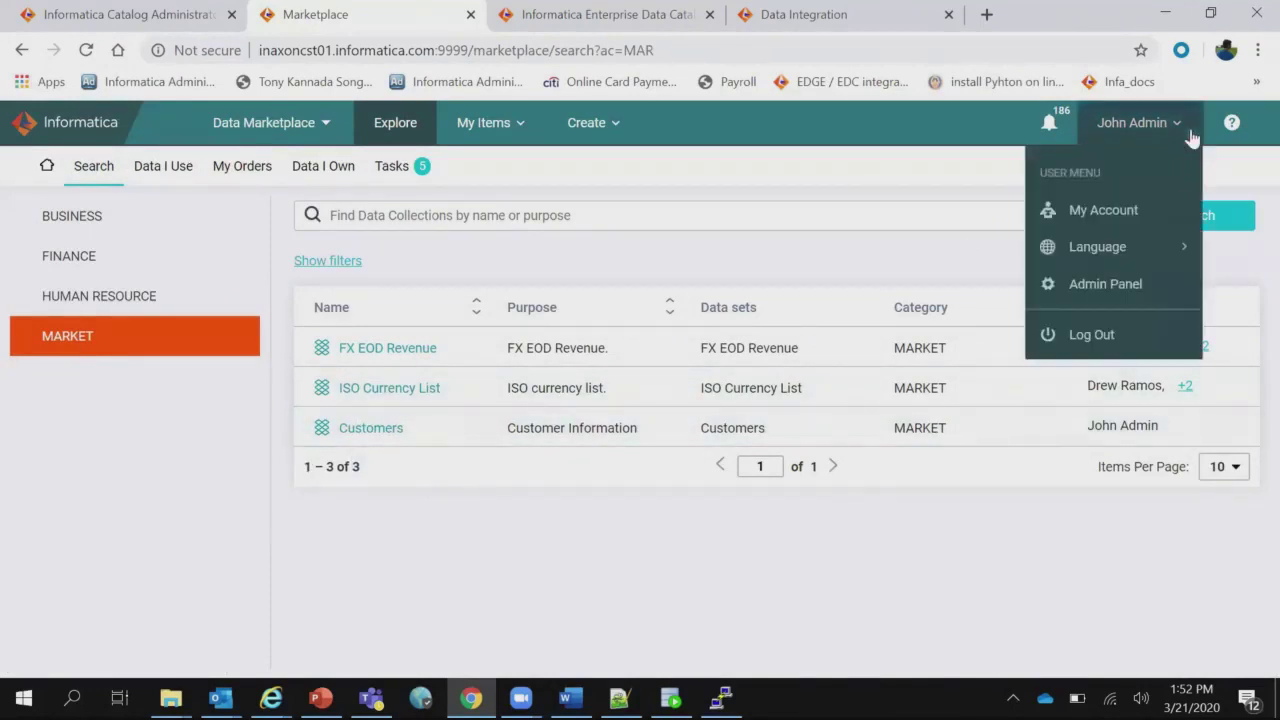
{"action": "left_click", "coordinate": [1108, 332]}
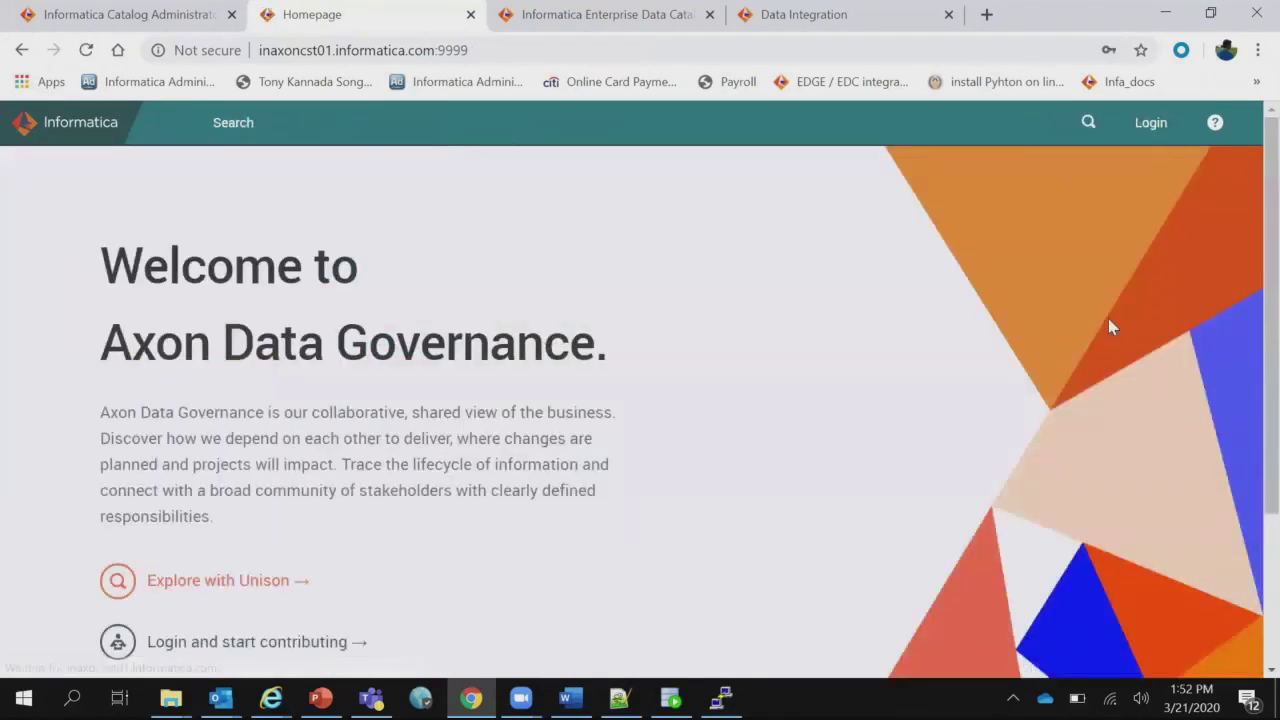
{"action": "left_click", "coordinate": [1150, 125]}
{"action": "left_click", "coordinate": [1104, 237]}
{"action": "type", "text": "s"}
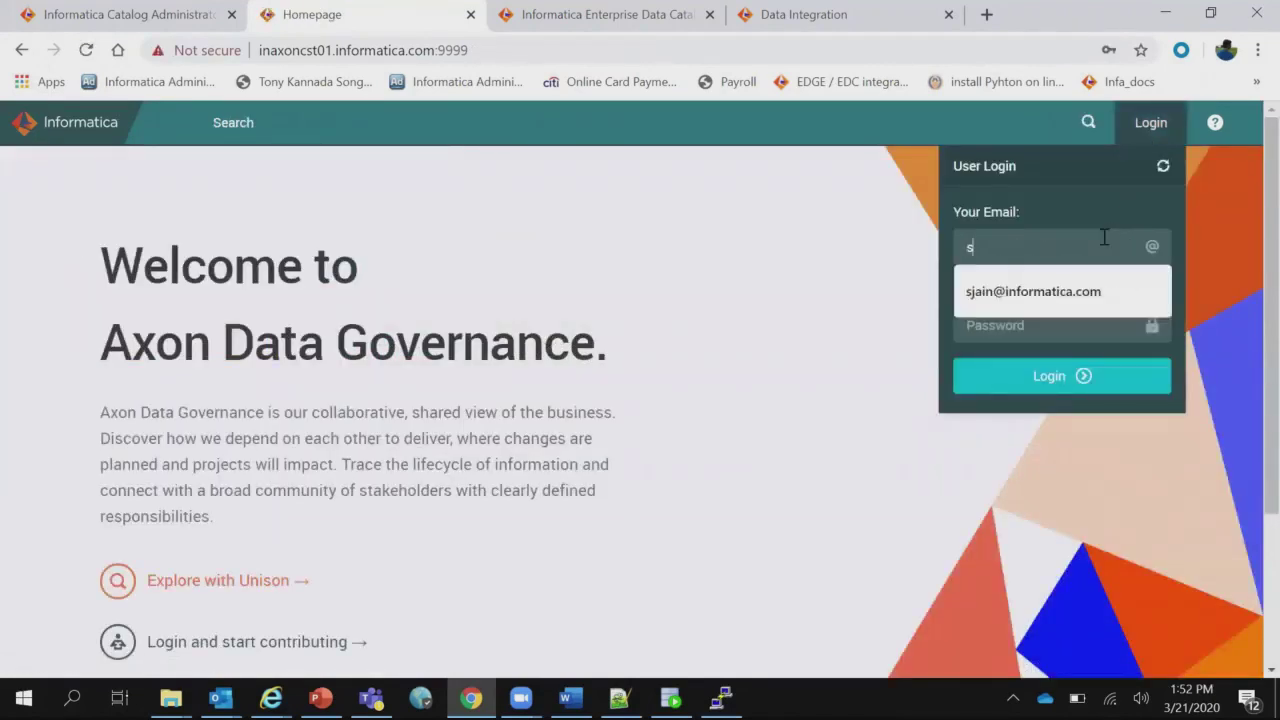
{"action": "type", "text": "jain"}
{"action": "key", "text": "Down"}
{"action": "key", "text": "Return"}
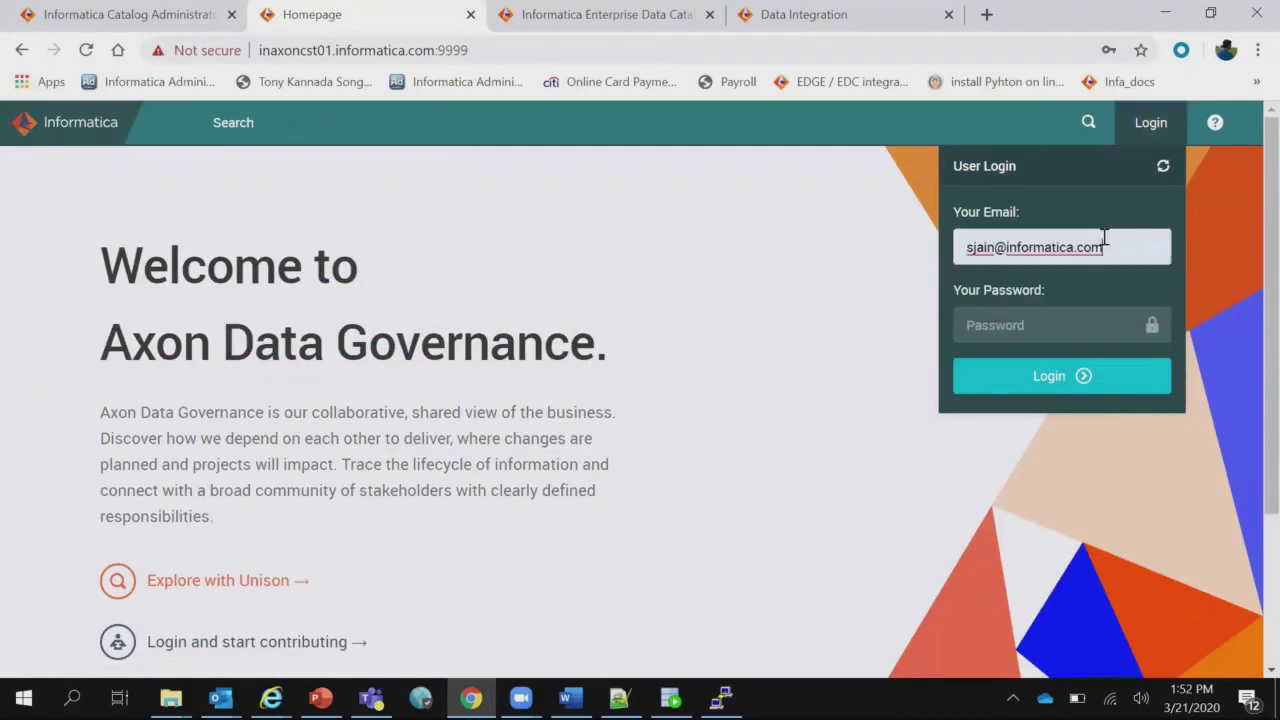
{"action": "key", "text": "Tab"}
{"action": "type", "text": "a"}
{"action": "left_click", "coordinate": [1070, 378]}
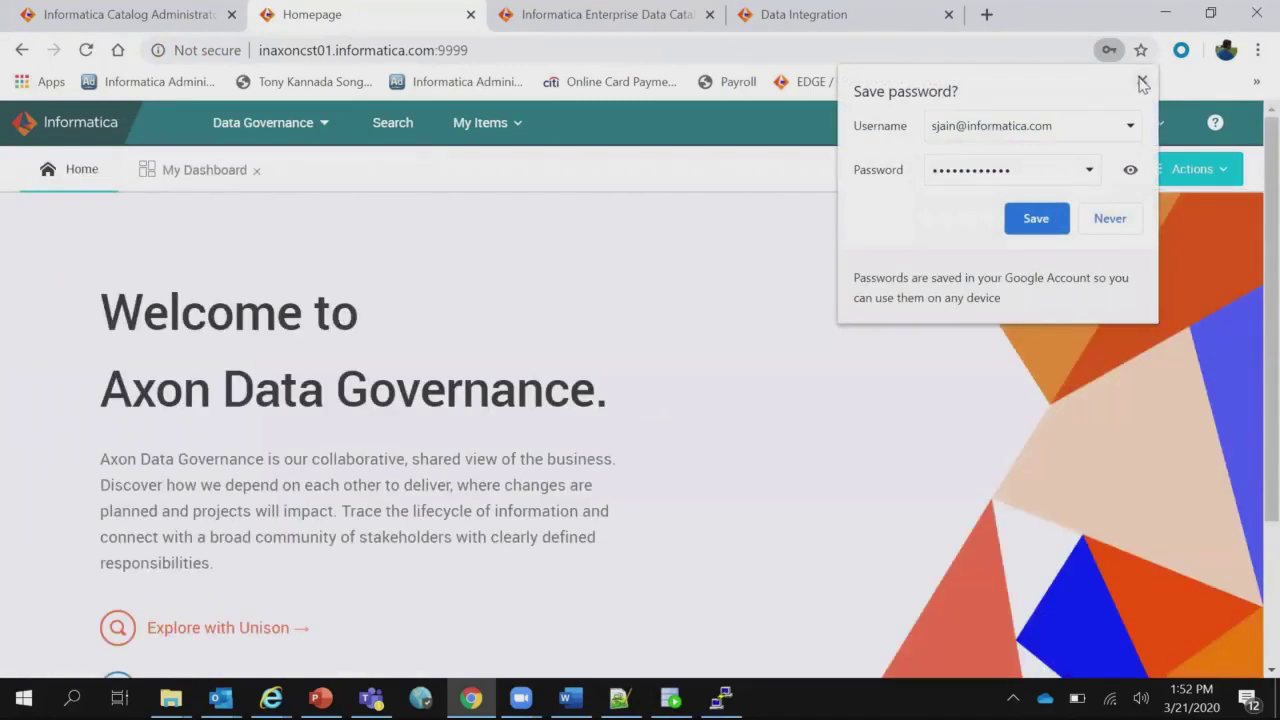
{"action": "left_click", "coordinate": [1141, 81]}
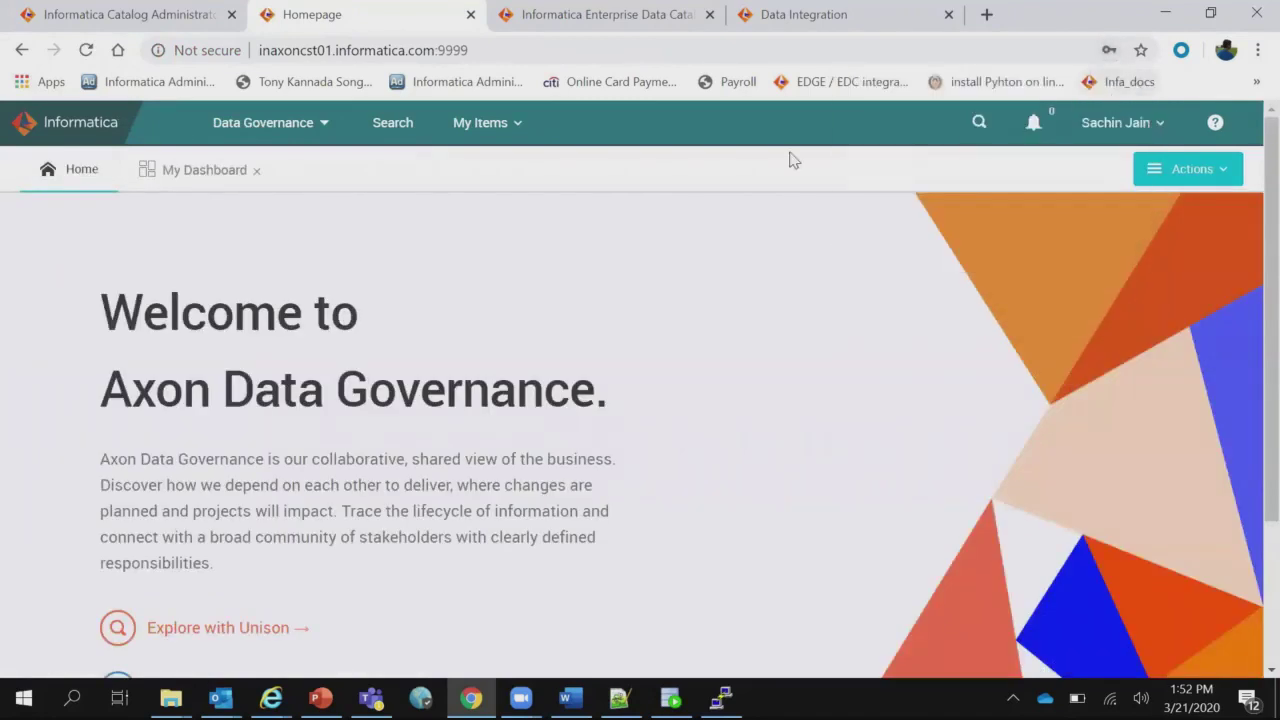
{"action": "left_click", "coordinate": [326, 137]}
Switch to Data Marketplace and filter data collections to the MARKET category.
{"action": "left_click", "coordinate": [278, 211]}
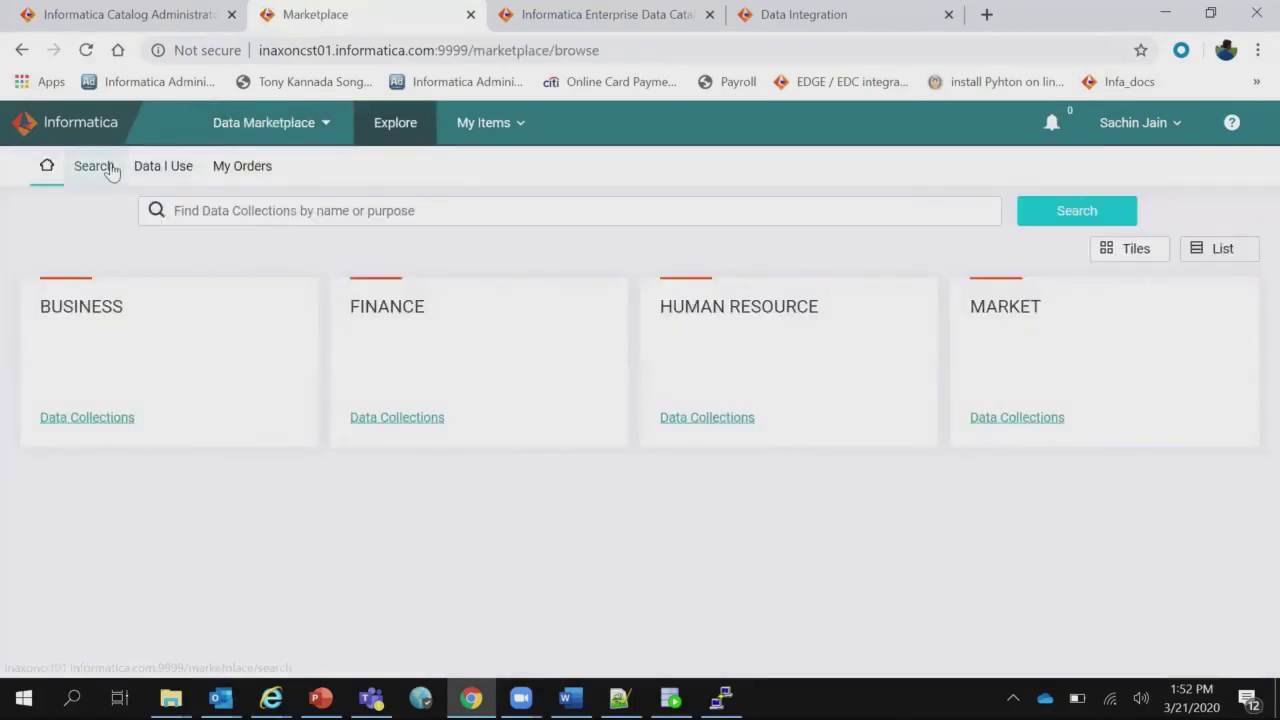
{"action": "left_click", "coordinate": [112, 171]}
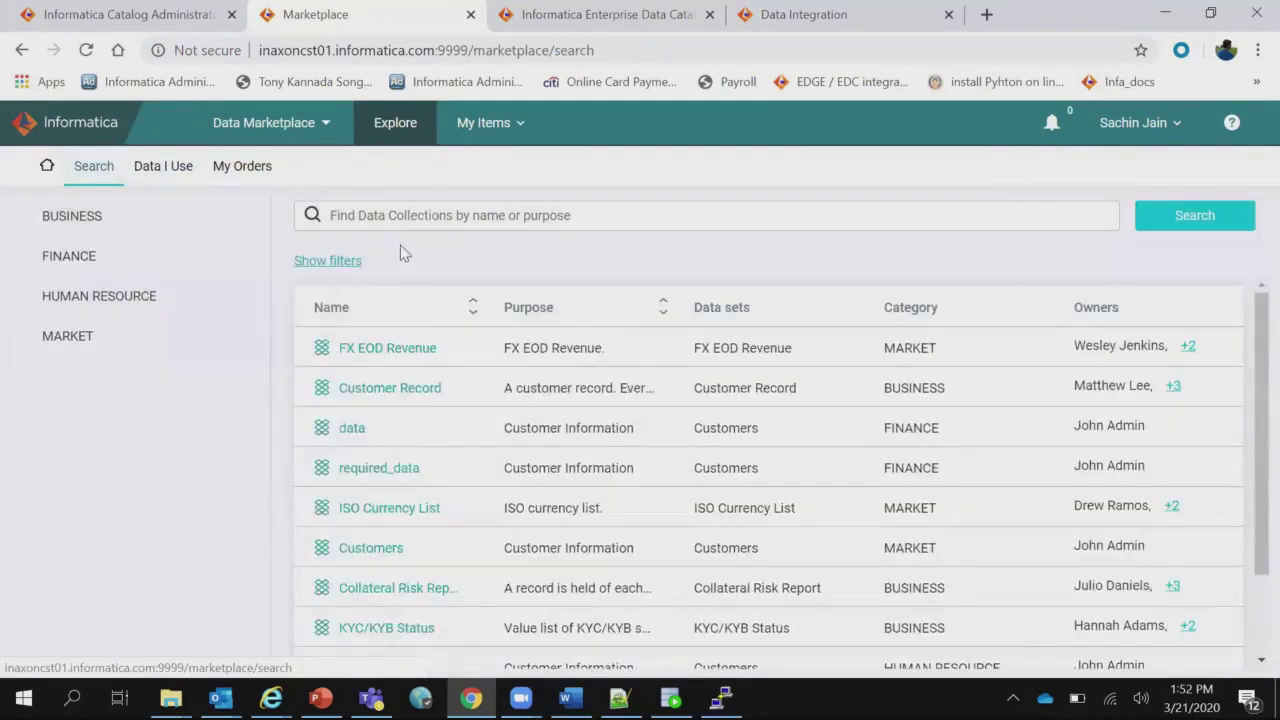
{"action": "left_click", "coordinate": [81, 342]}
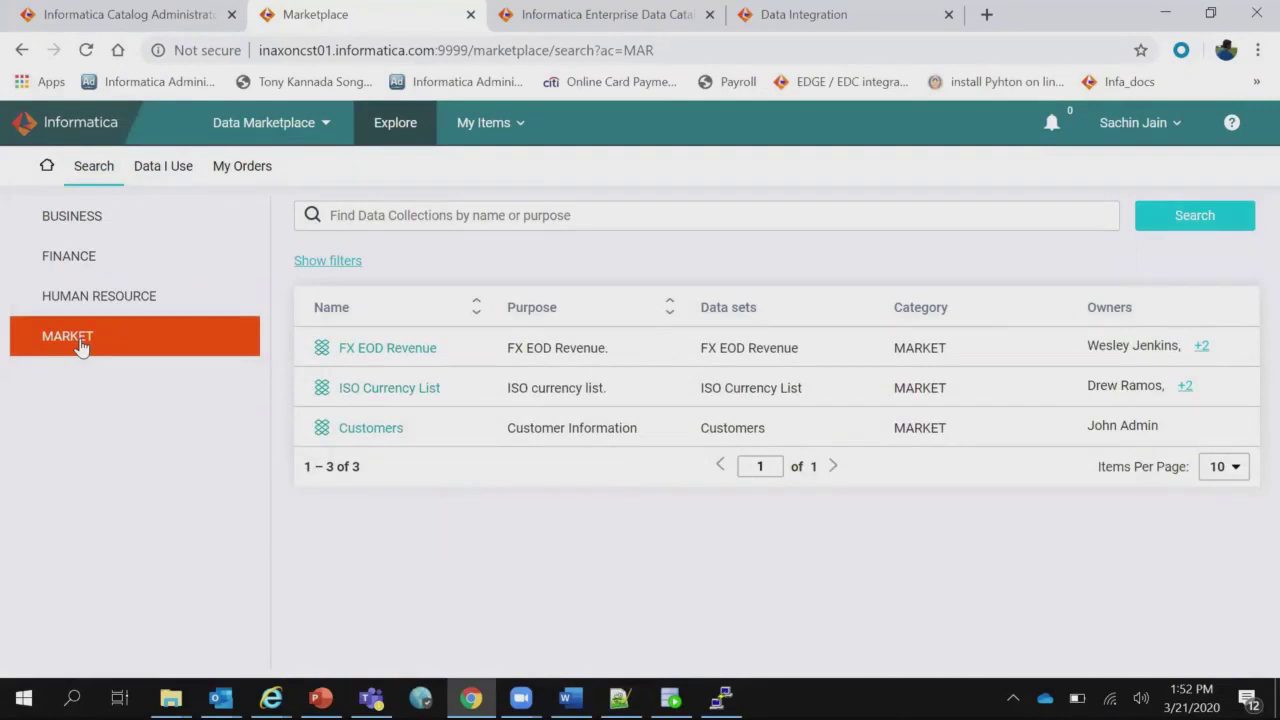
{"action": "left_click", "coordinate": [377, 224]}
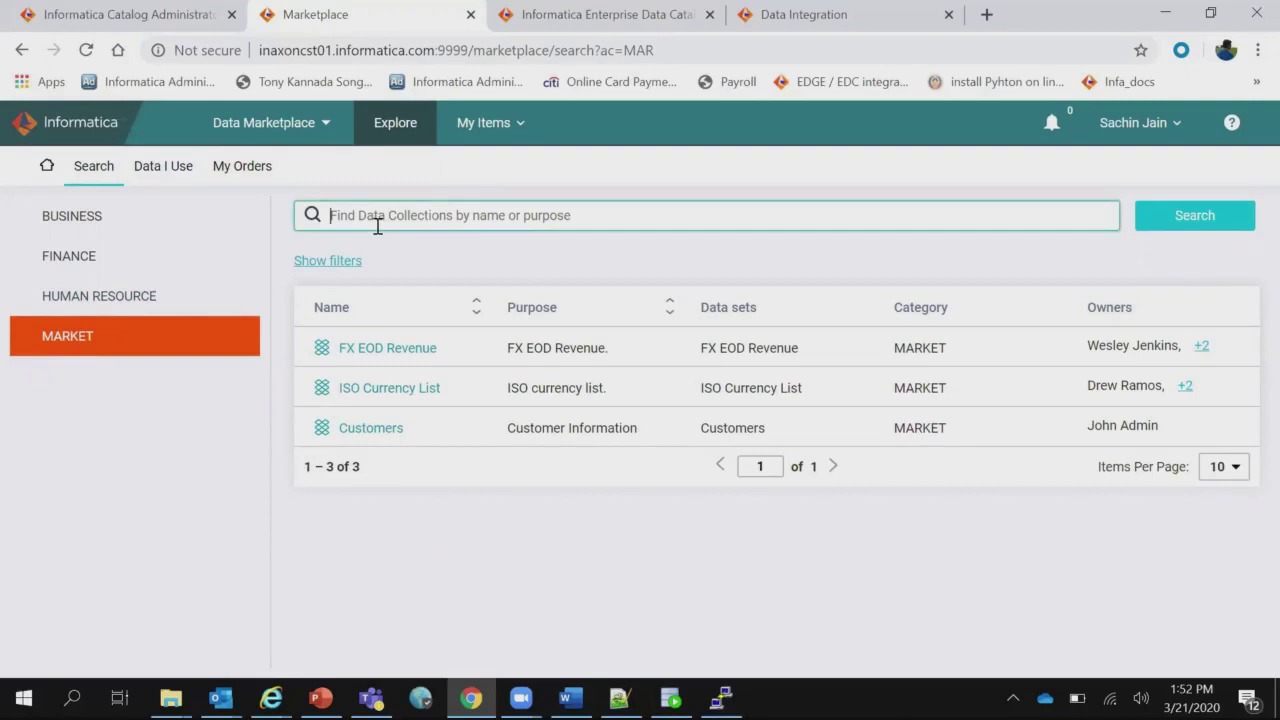
{"action": "left_click", "coordinate": [345, 263]}
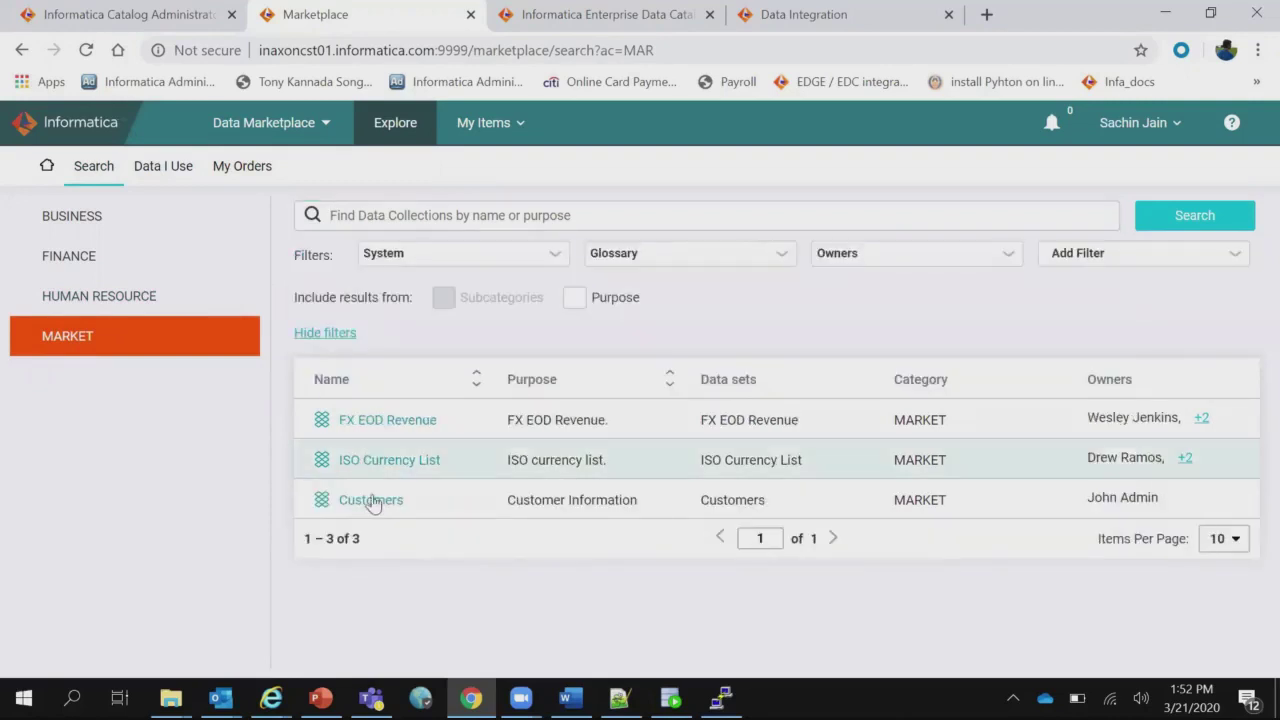
Open the Customers collection (MRK-2) and expand its Customers data set attributes.
{"action": "left_click", "coordinate": [385, 503]}
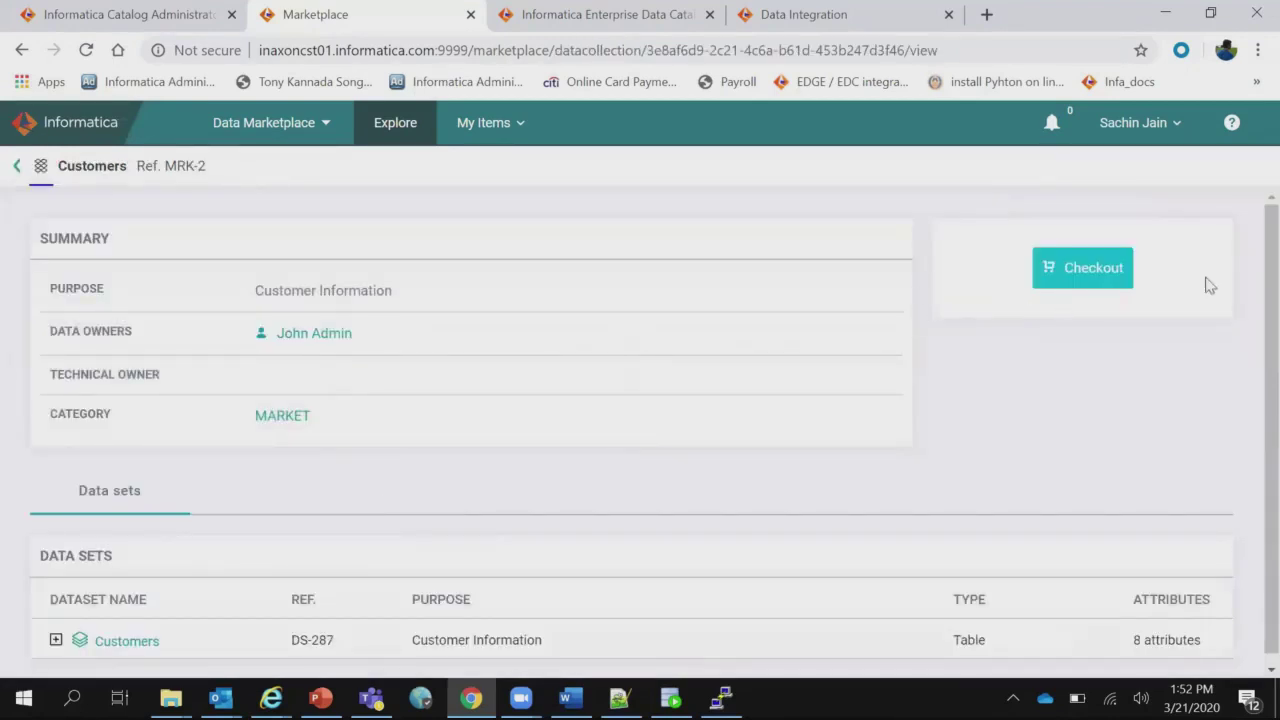
{"action": "scroll", "coordinate": [1252, 378], "scroll_direction": "down", "scroll_amount": 1}
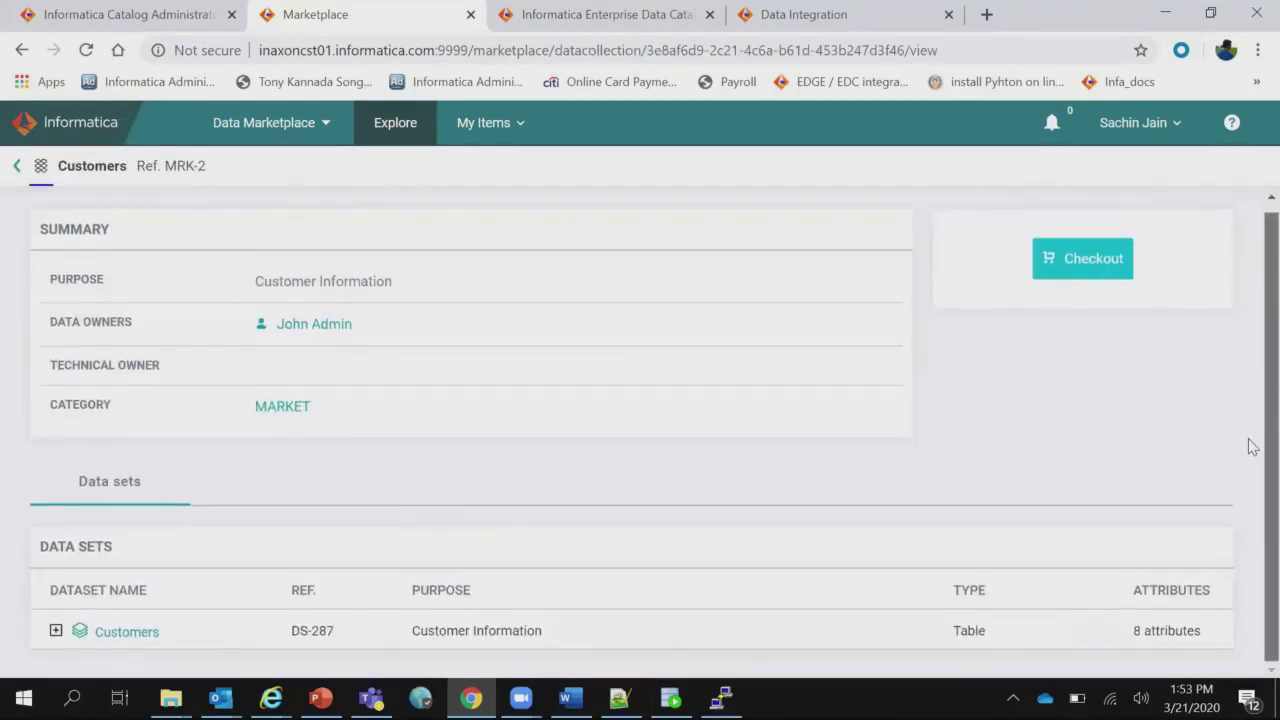
{"action": "left_click", "coordinate": [55, 632]}
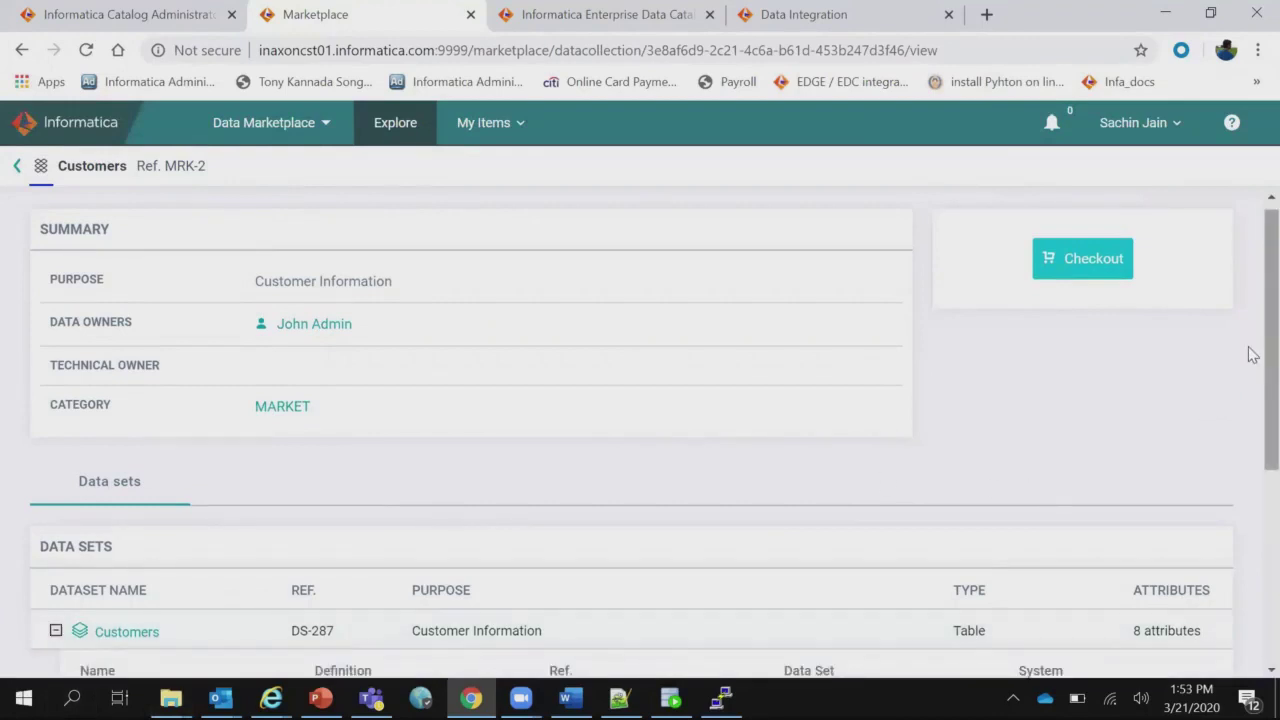
{"action": "left_click_drag", "start_coordinate": [1249, 354], "coordinate": [1252, 232]}
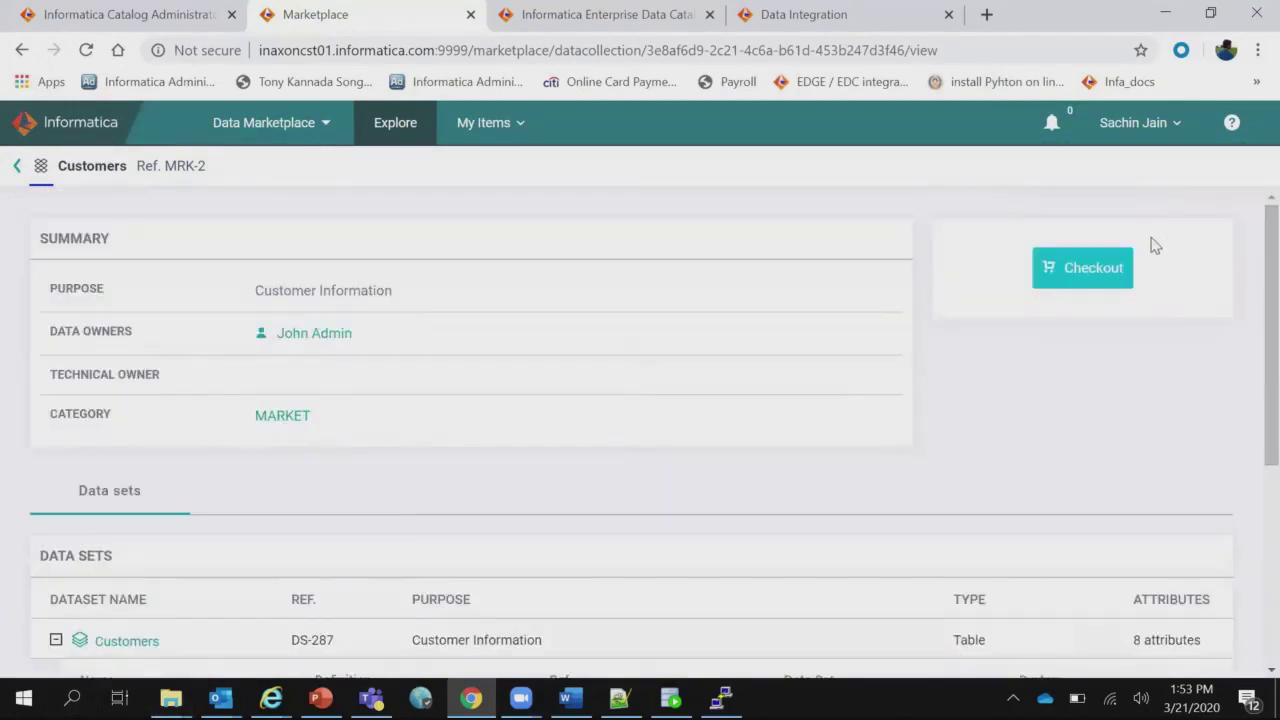
{"action": "left_click", "coordinate": [1084, 268]}
Check out Customers with justification 'Customer data collection is required to generate report for marketing', then sign out.
{"action": "left_click", "coordinate": [351, 326]}
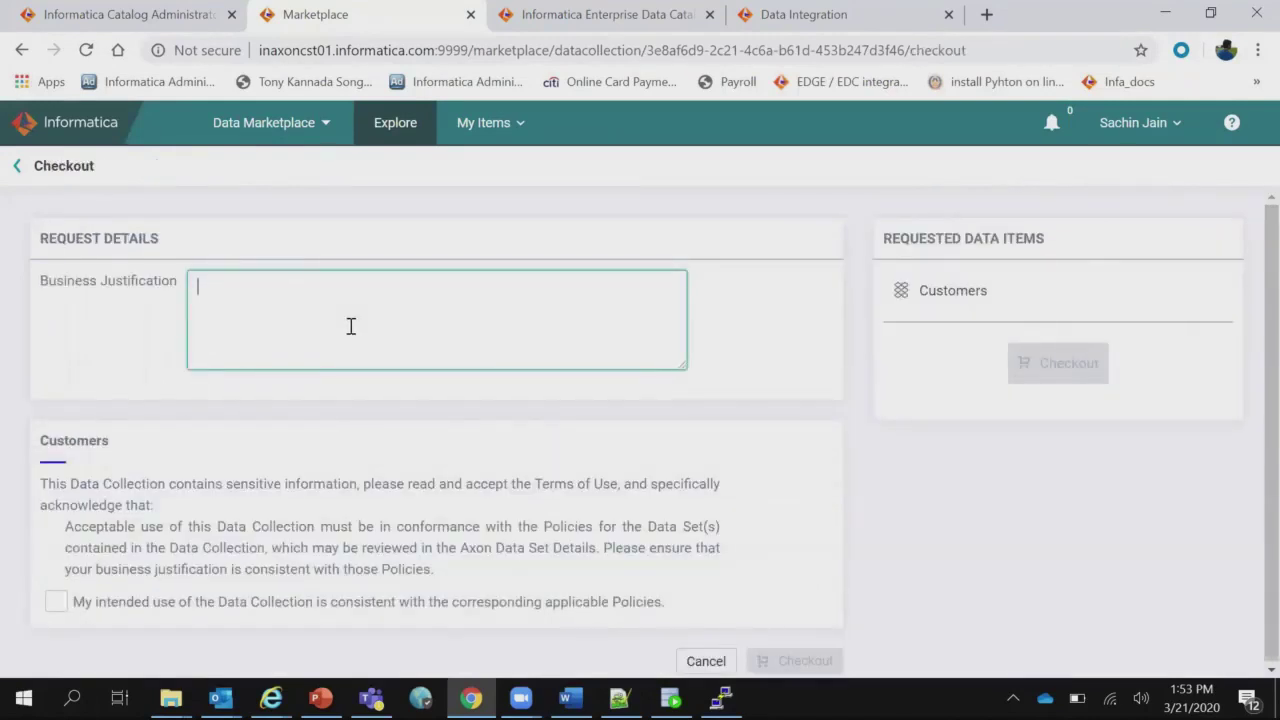
{"action": "type", "text": "Customer data collection is"}
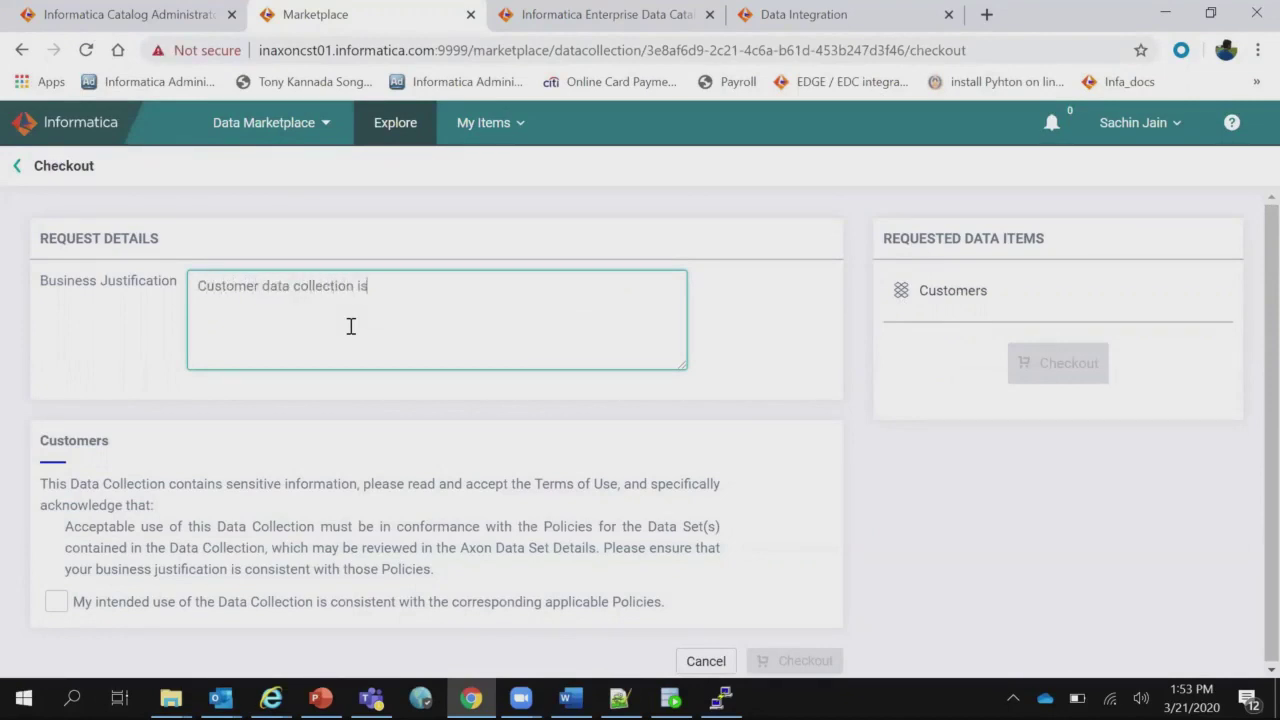
{"action": "type", "text": " required to generate"}
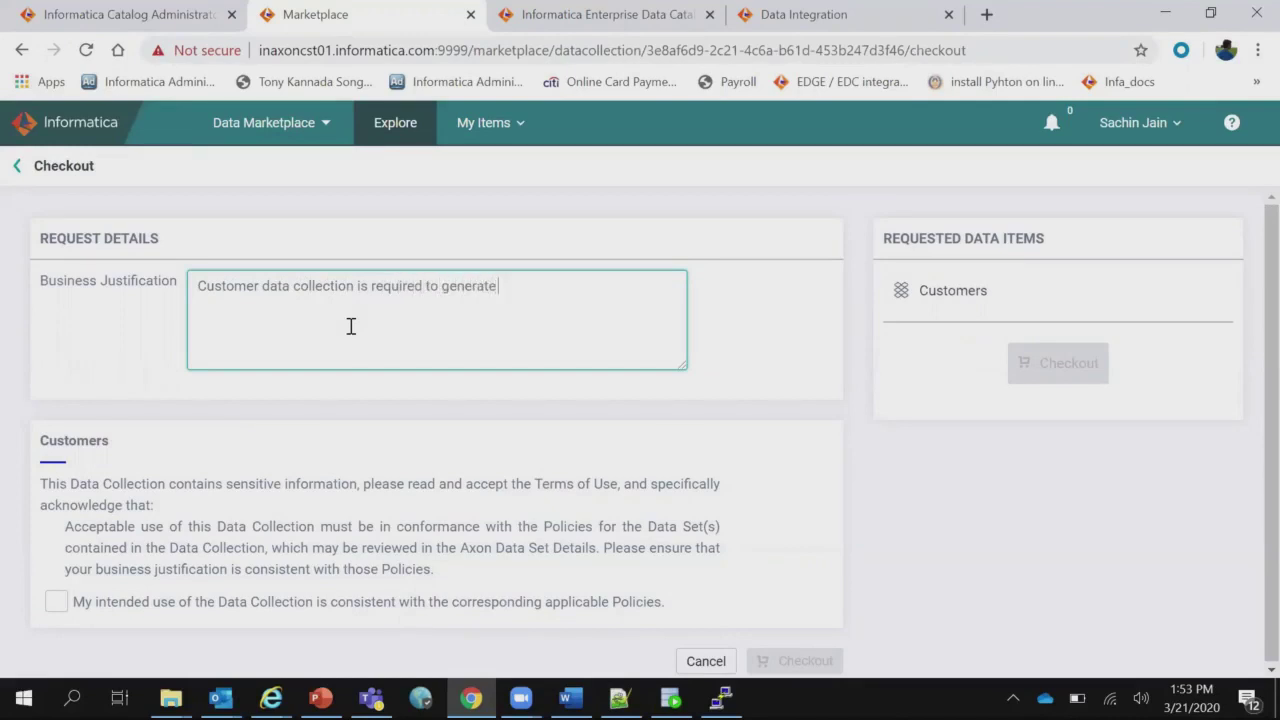
{"action": "type", "text": " report for marketing."}
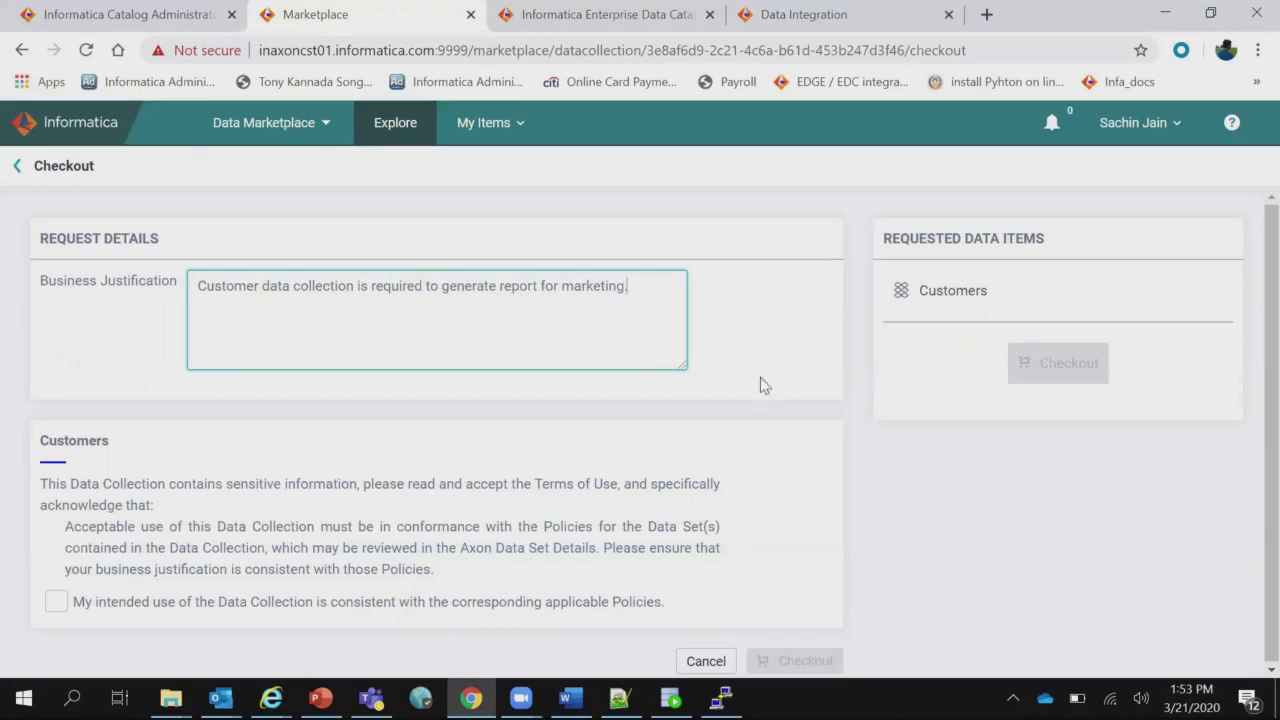
{"action": "left_click", "coordinate": [60, 605]}
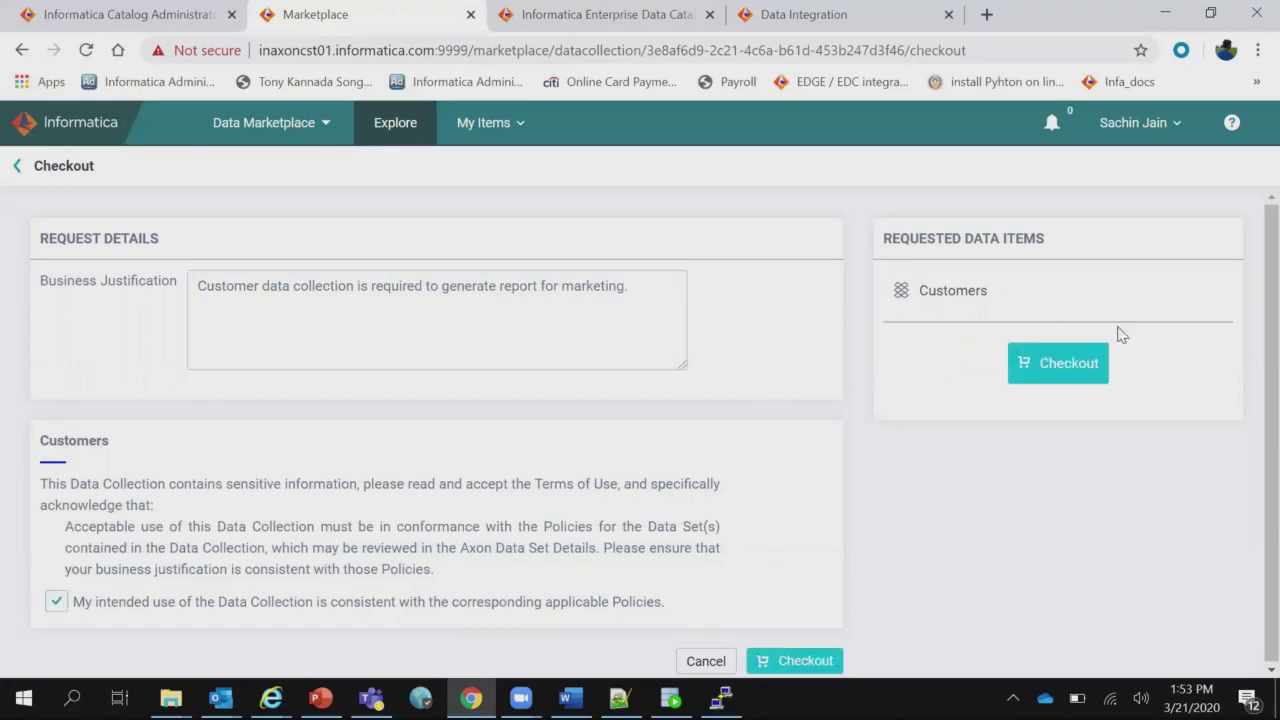
{"action": "left_click", "coordinate": [1074, 366]}
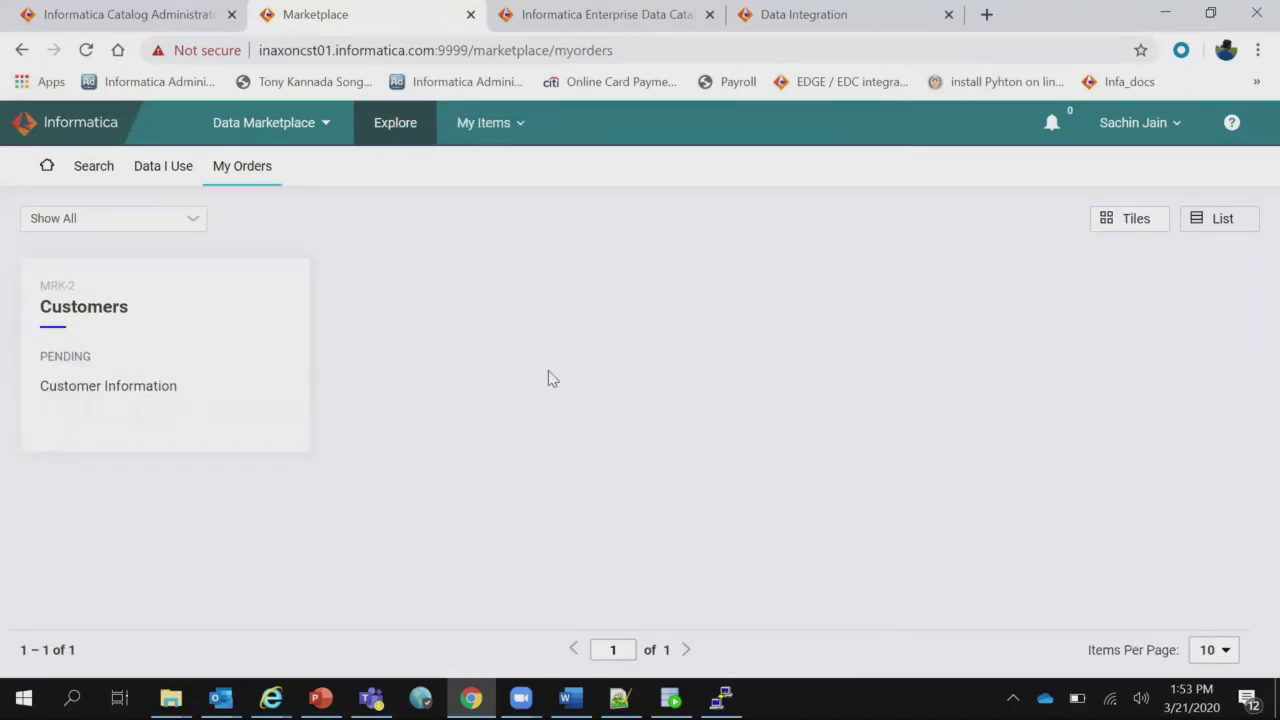
{"action": "left_click", "coordinate": [1170, 140]}
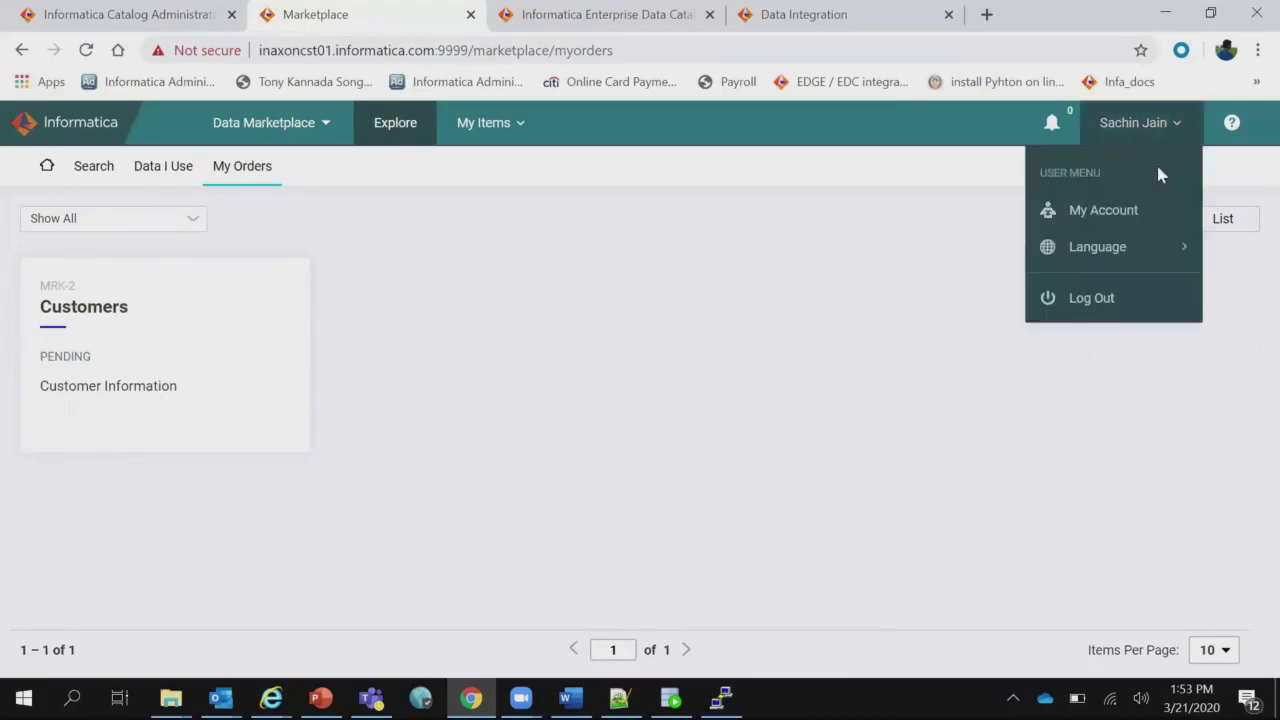
{"action": "left_click", "coordinate": [1110, 302]}
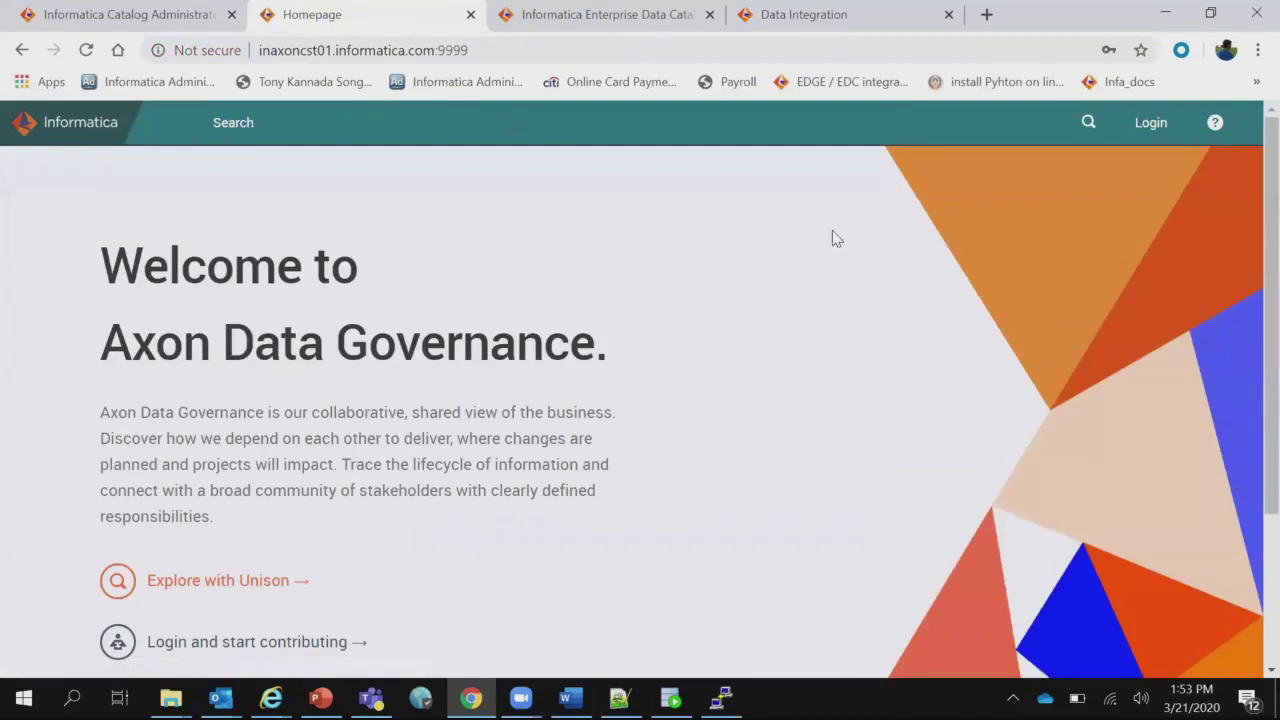
Sign in as the administrator using the saved credentials.
{"action": "left_click", "coordinate": [1148, 122]}
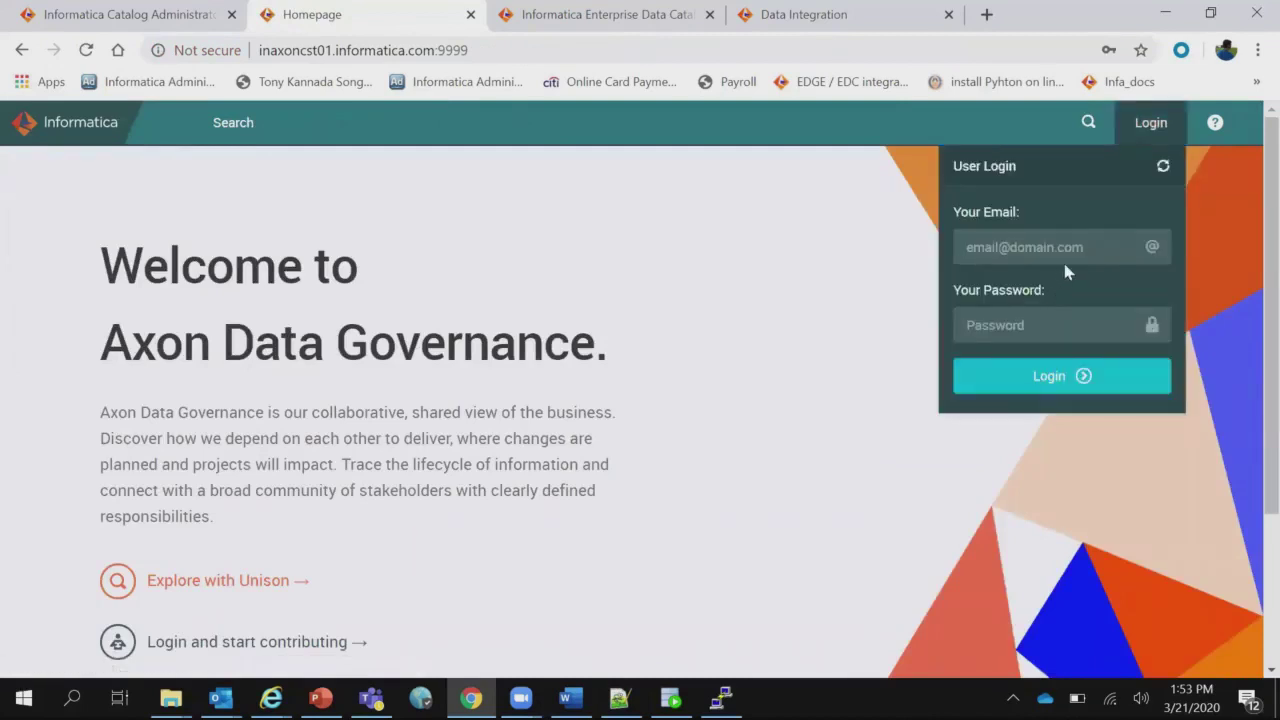
{"action": "left_click", "coordinate": [1068, 248]}
{"action": "key", "text": "Down"}
{"action": "key", "text": "Return"}
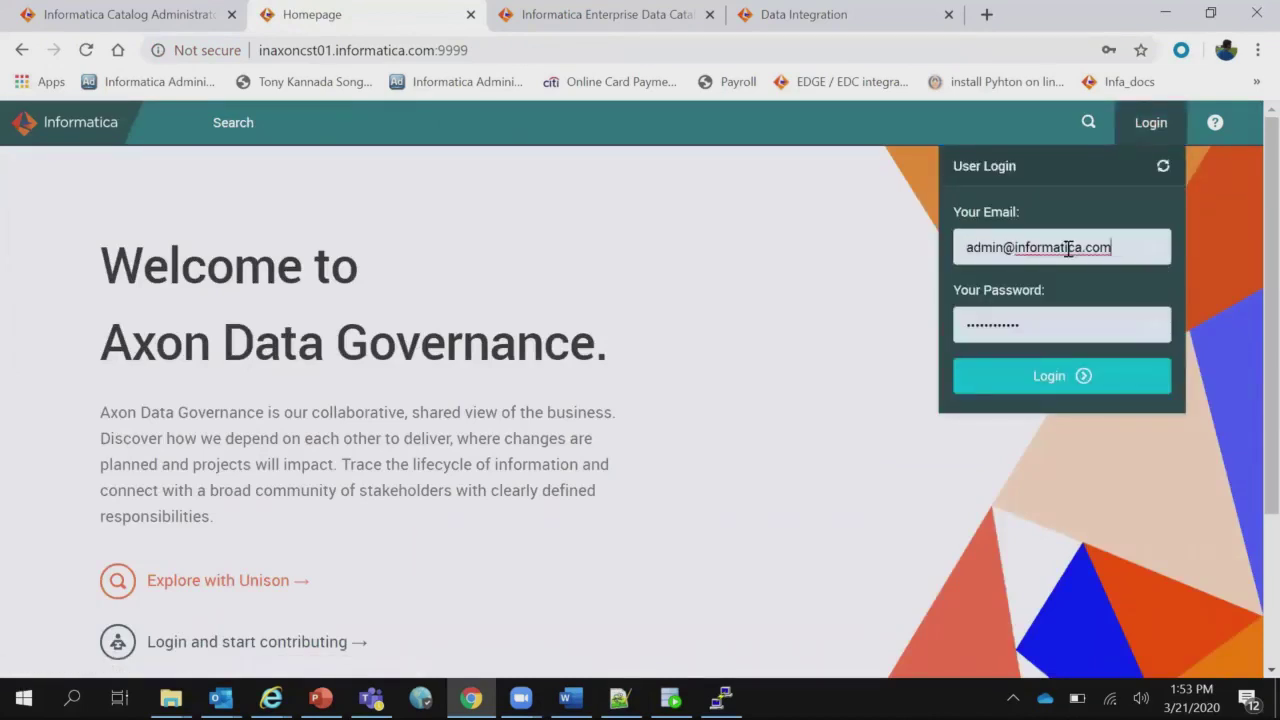
{"action": "left_click", "coordinate": [1040, 383]}
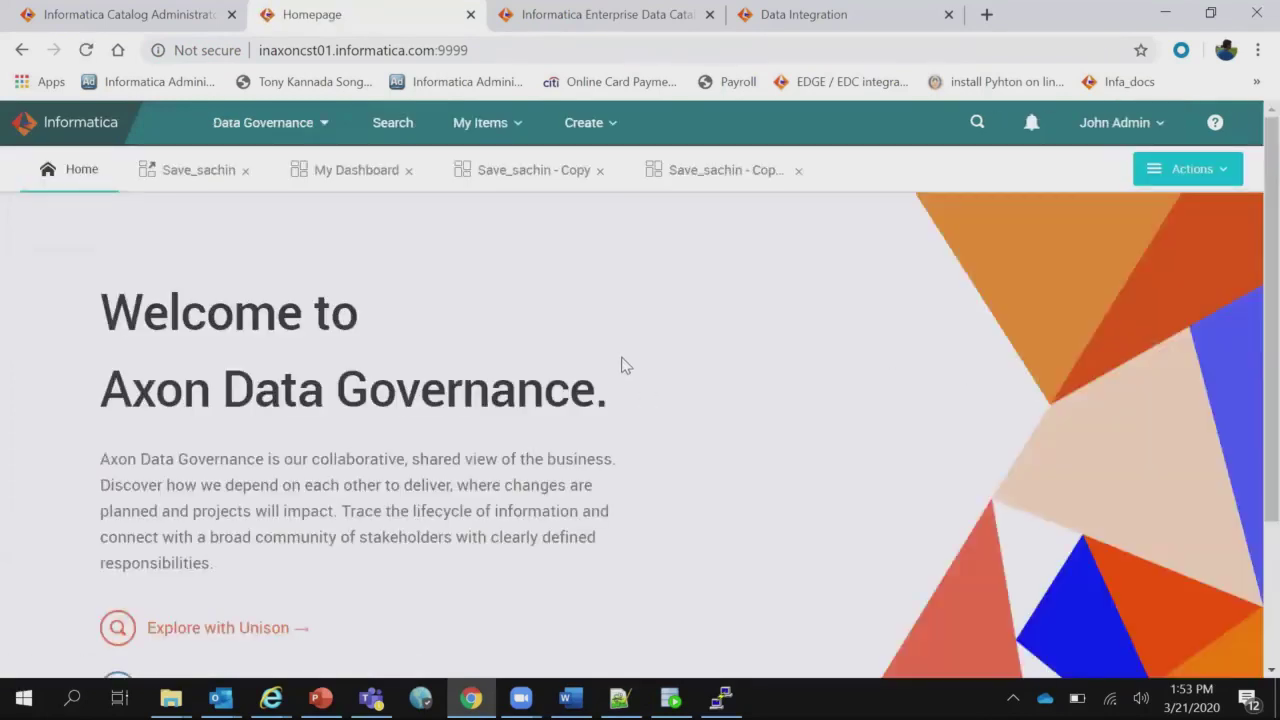
Switch to Data Marketplace and view the Tasks awaiting action.
{"action": "left_click", "coordinate": [325, 138]}
{"action": "left_click", "coordinate": [280, 214]}
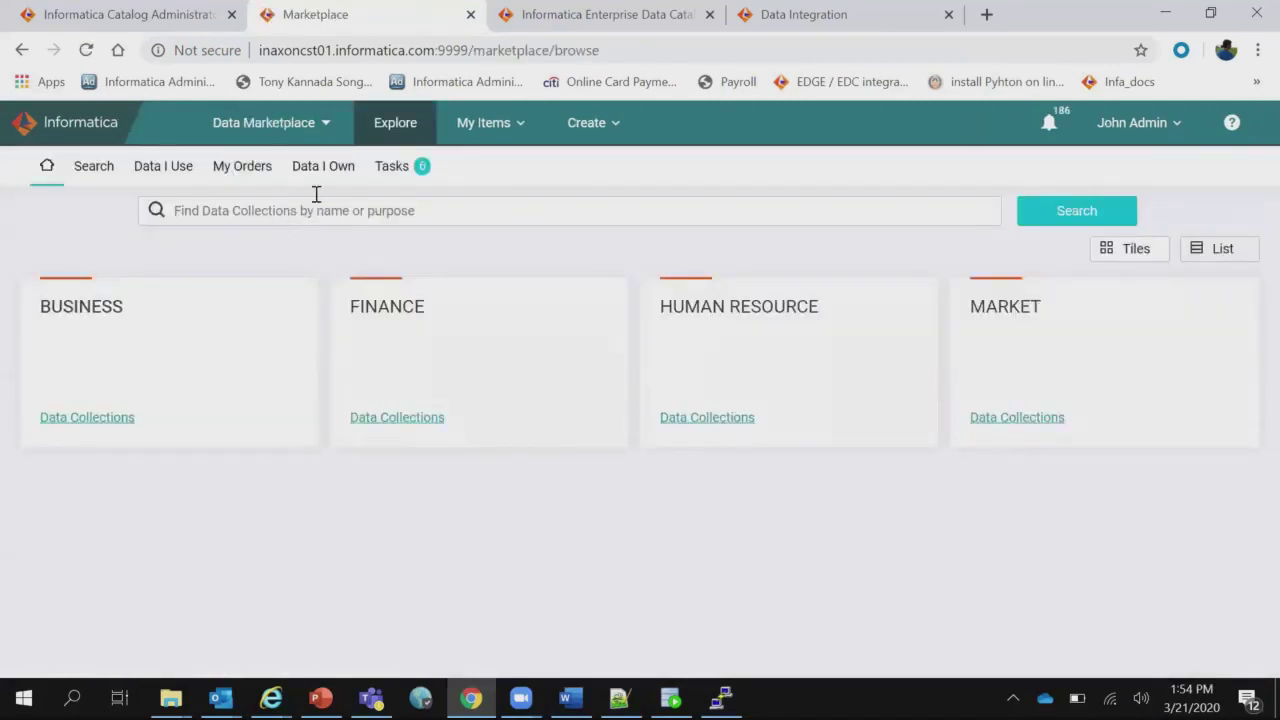
{"action": "left_click", "coordinate": [394, 173]}
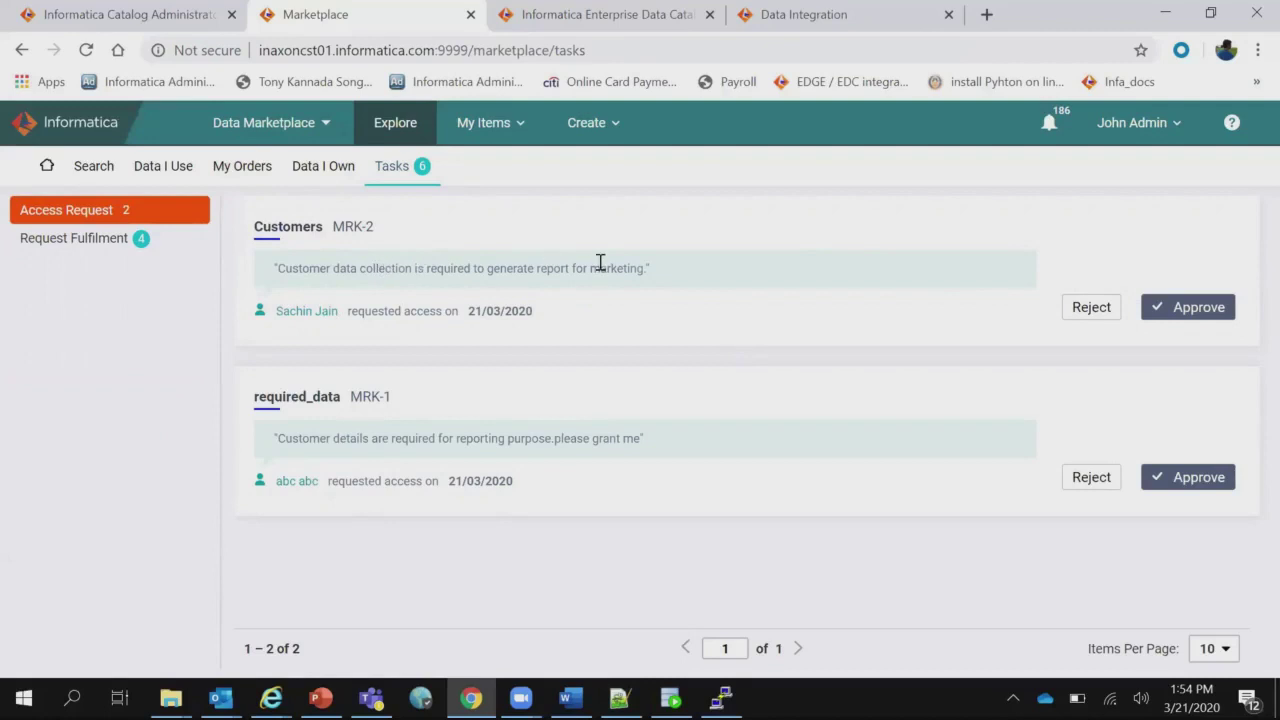
Approve the Customers MRK-2 request, commenting that details are shared over email, then list Request Fulfilment.
{"action": "left_click", "coordinate": [1188, 310]}
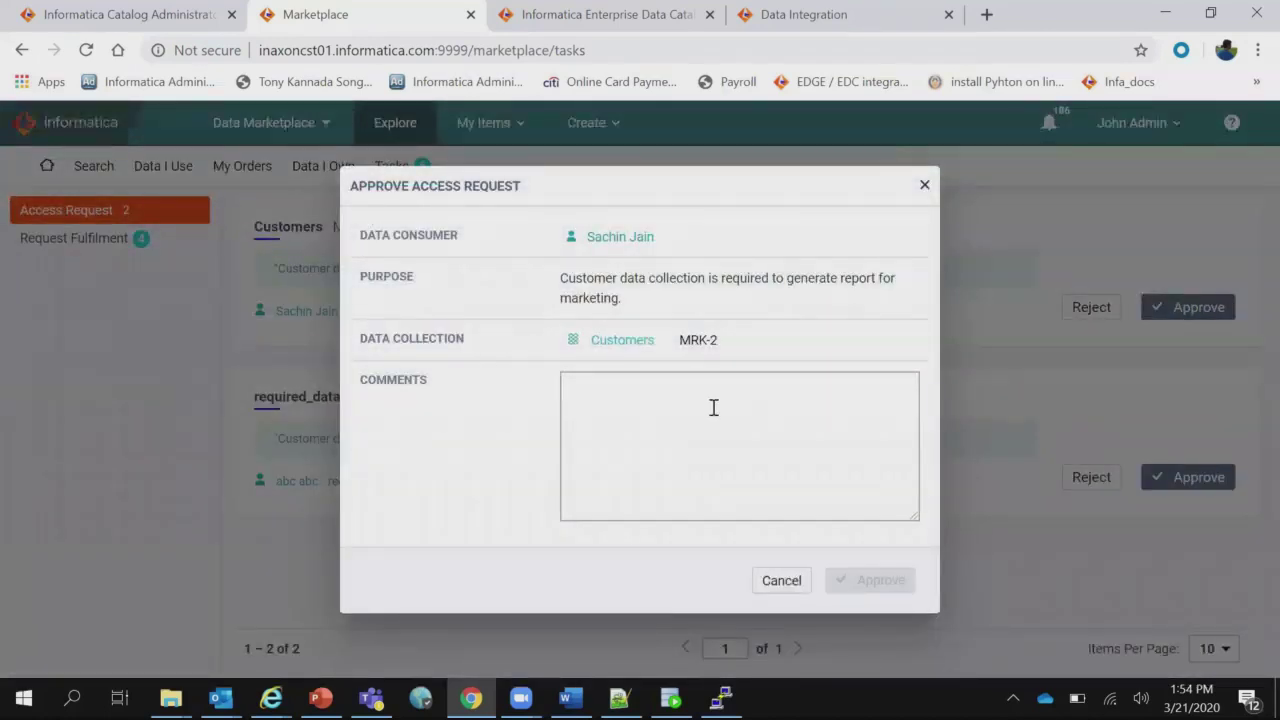
{"action": "left_click", "coordinate": [713, 407]}
{"action": "type", "text": "Appro"}
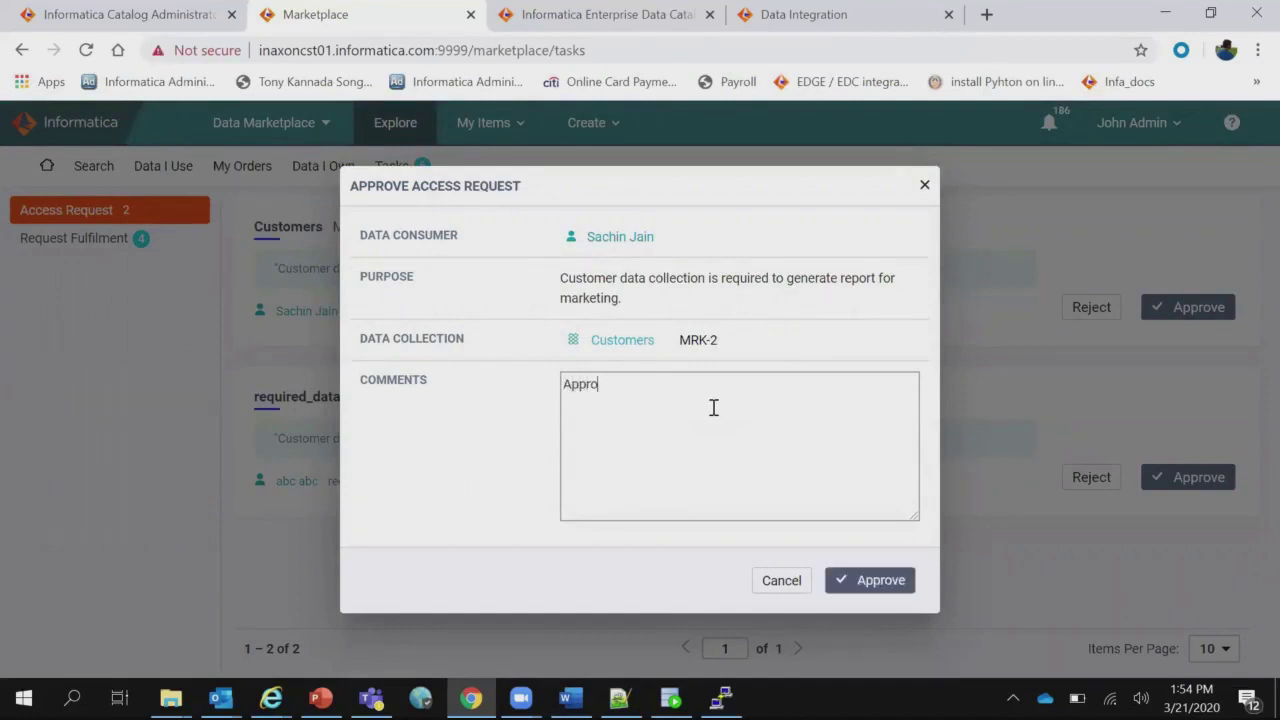
{"action": "type", "text": "ved. And the details are "}
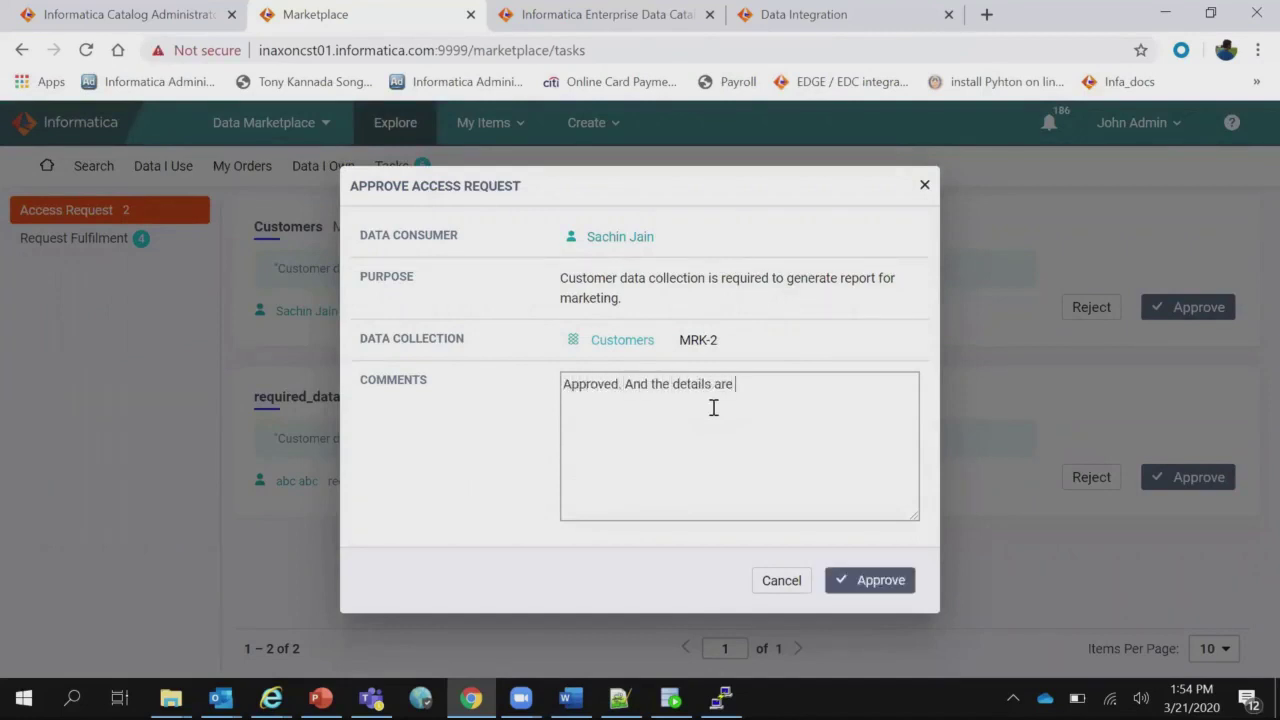
{"action": "type", "text": "shaered over the email"}
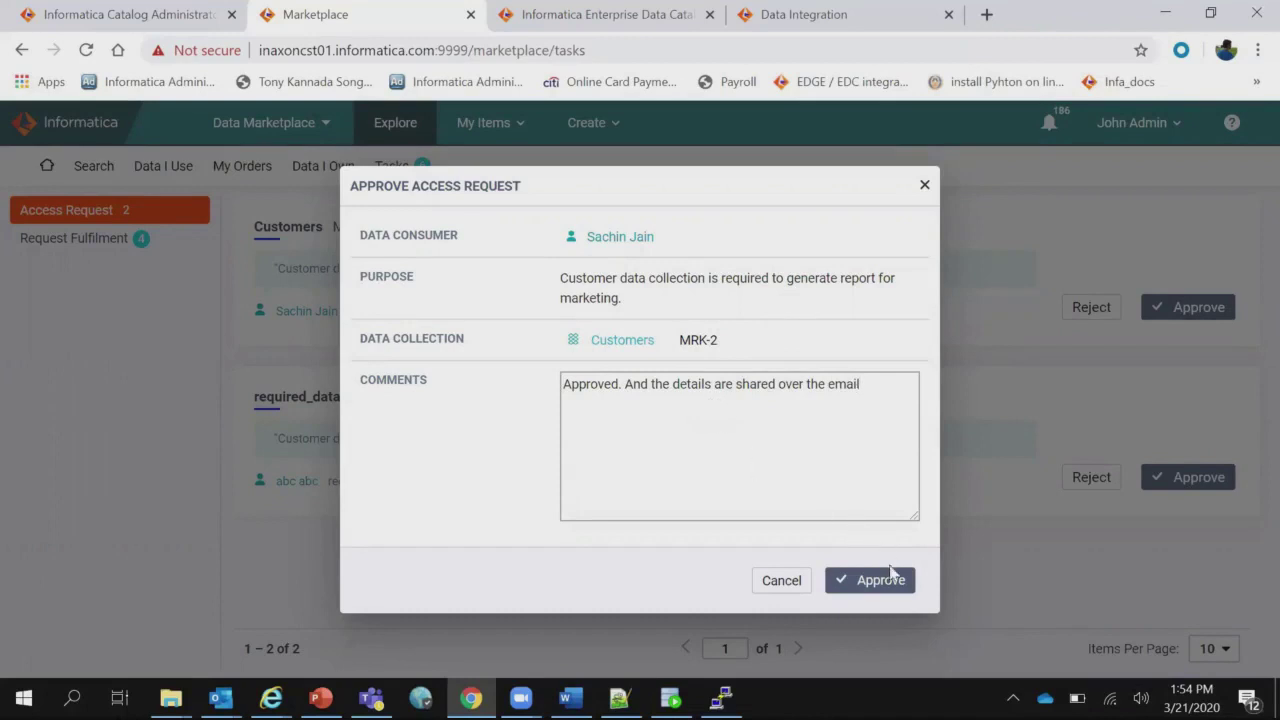
{"action": "left_click", "coordinate": [891, 582]}
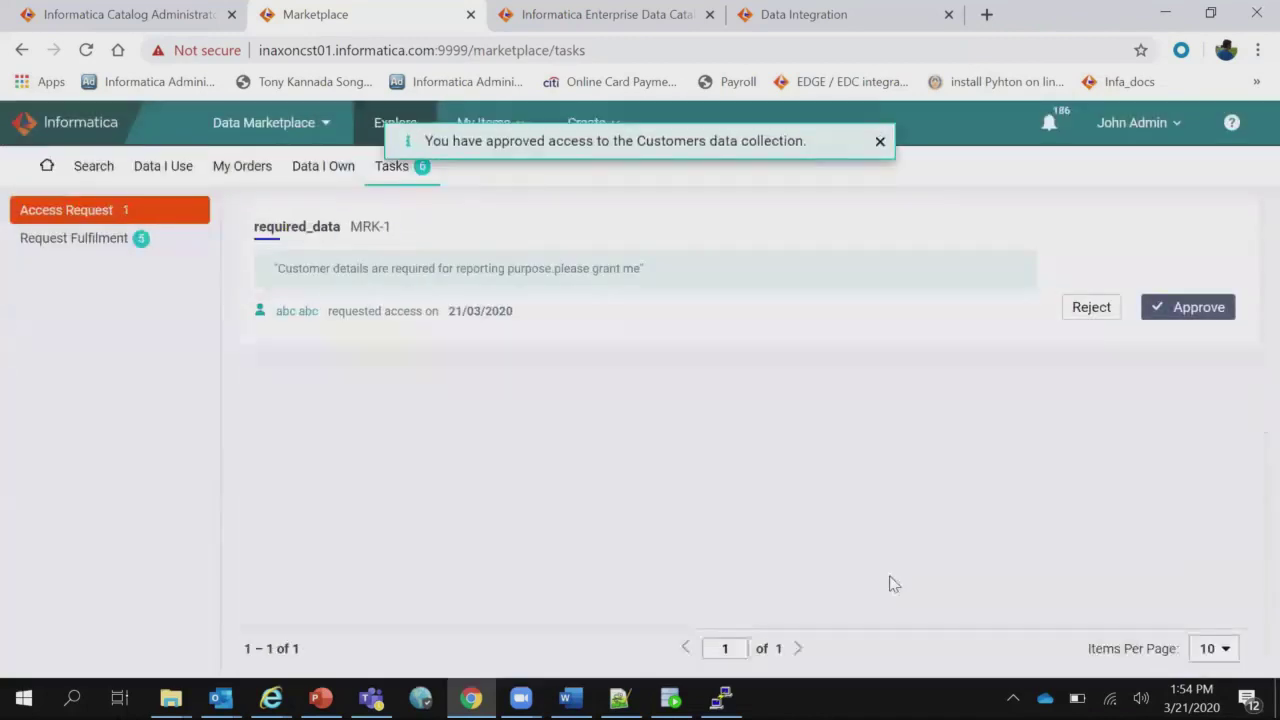
{"action": "left_click", "coordinate": [100, 243]}
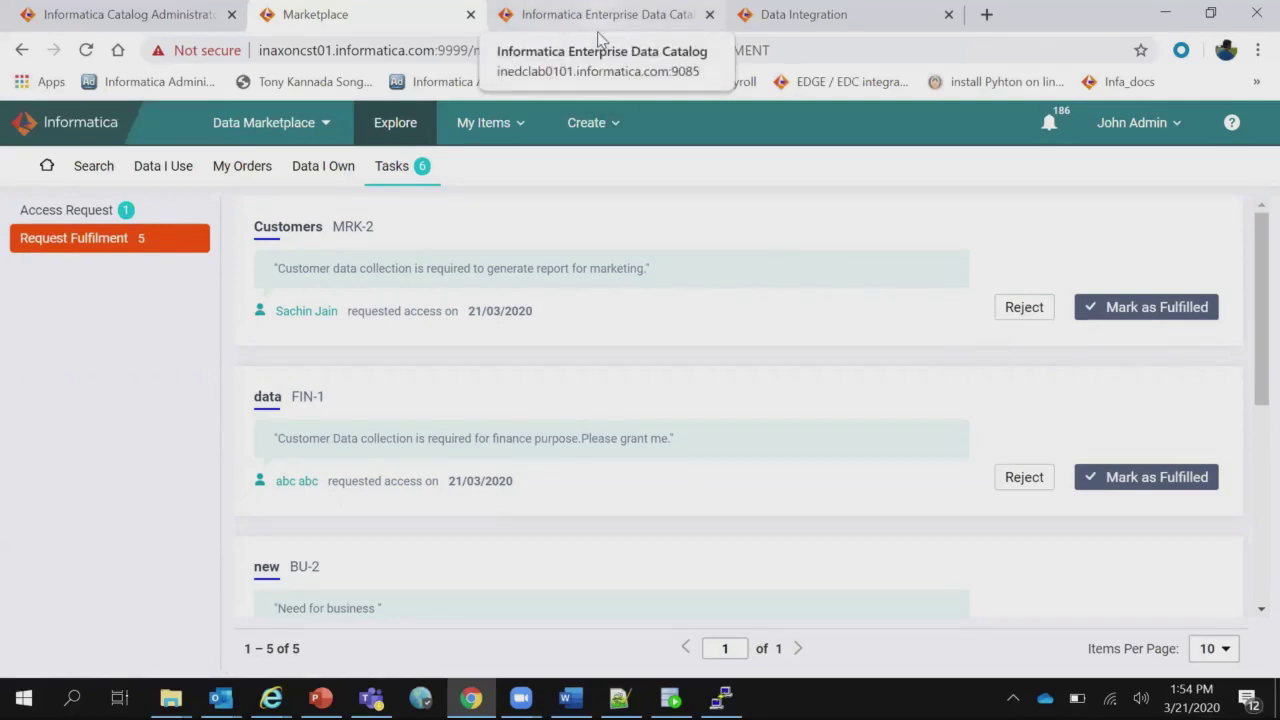
In Enterprise Data Catalog, start a new task from the CUSTOMERS Data Provisioning tab.
{"action": "left_click", "coordinate": [600, 16]}
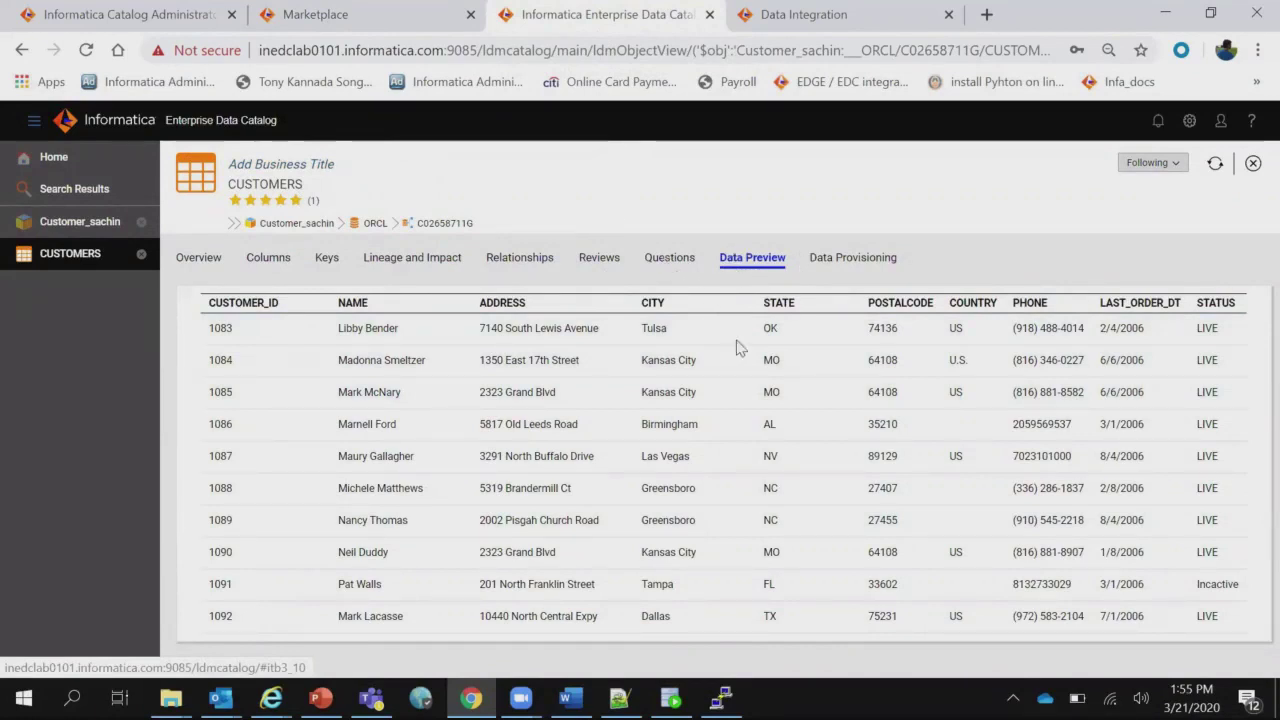
{"action": "left_click", "coordinate": [887, 257]}
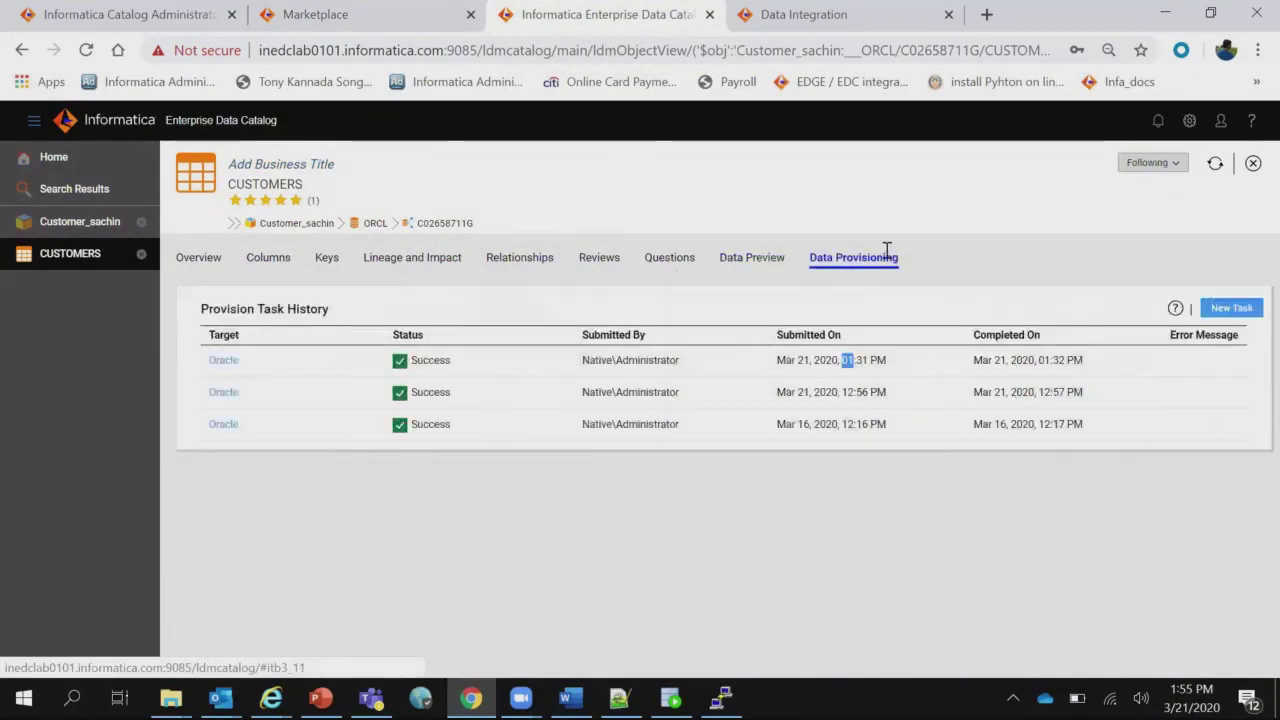
{"action": "left_click", "coordinate": [1230, 308]}
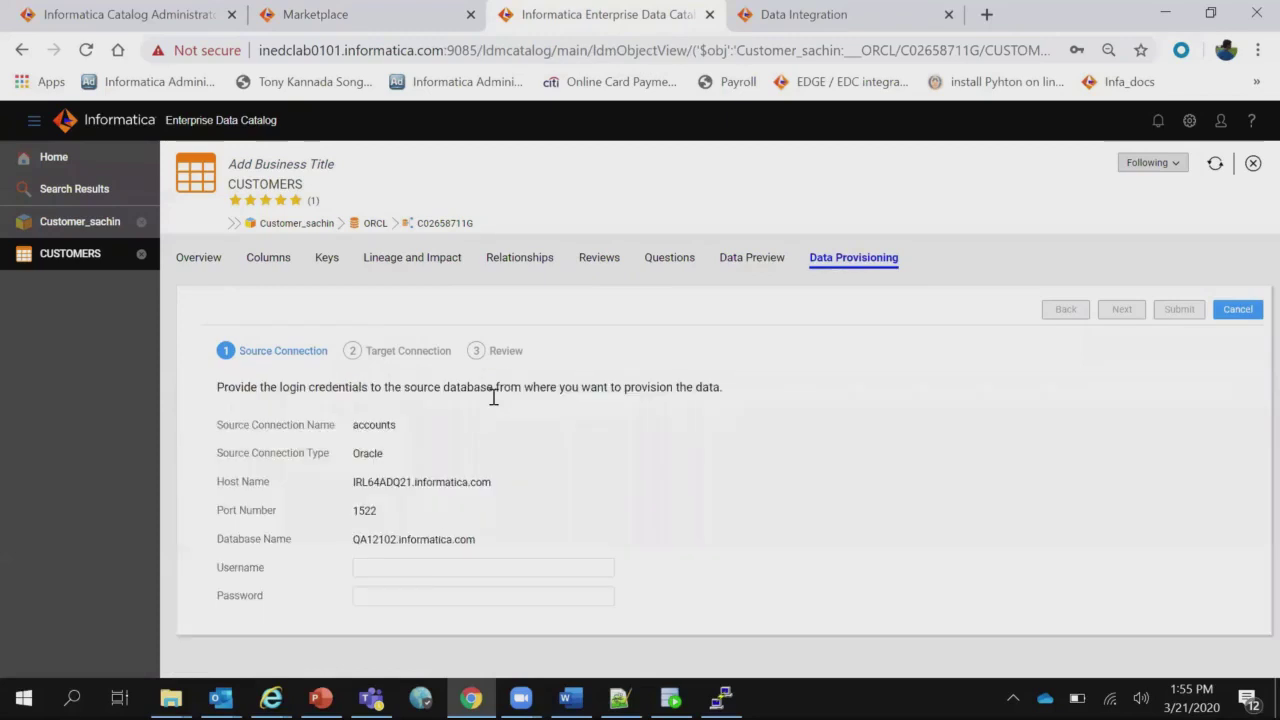
Enter the source database username and password for the accounts connection.
{"action": "left_click", "coordinate": [412, 570]}
{"action": "type", "text": "dc"}
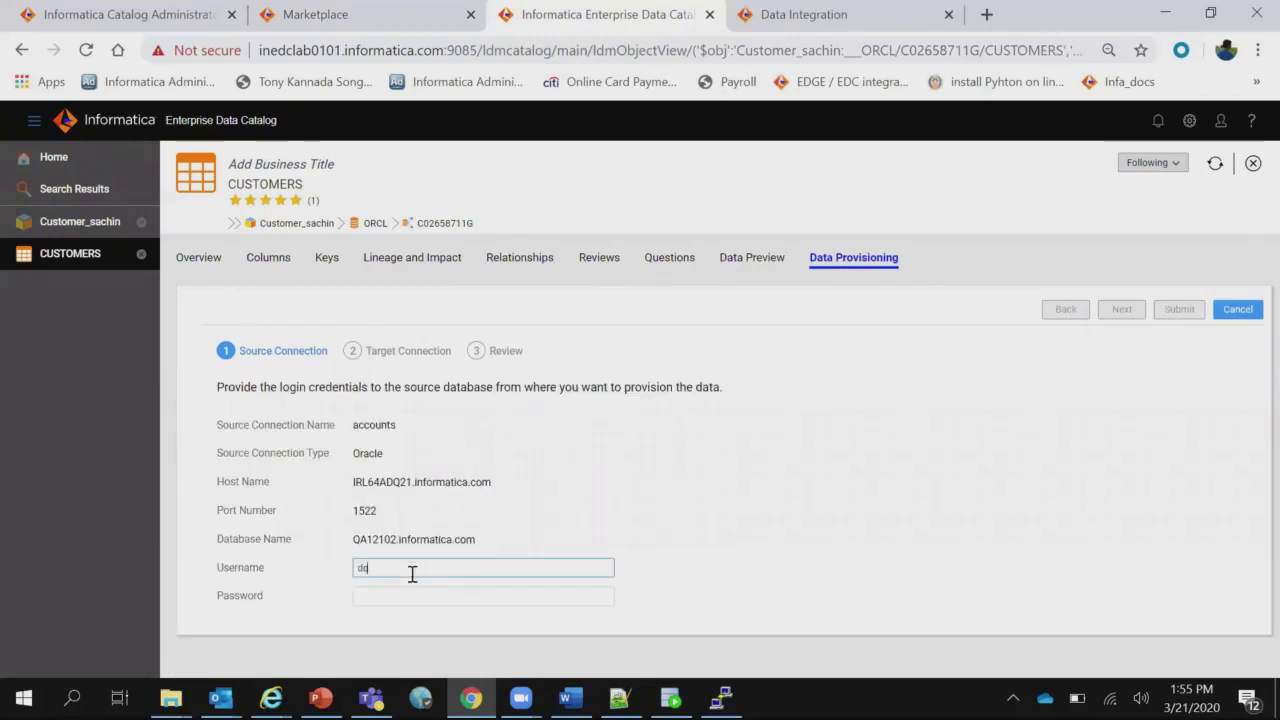
{"action": "type", "text": "tx_src"}
{"action": "key", "text": "Tab"}
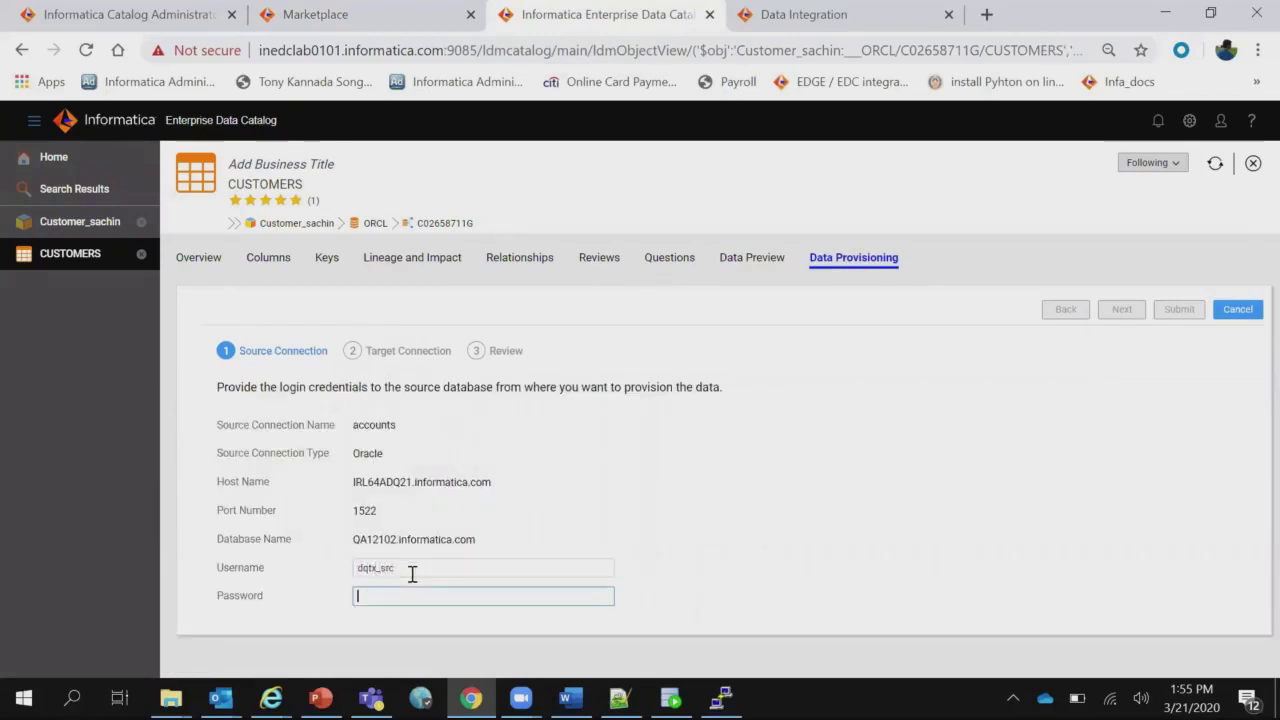
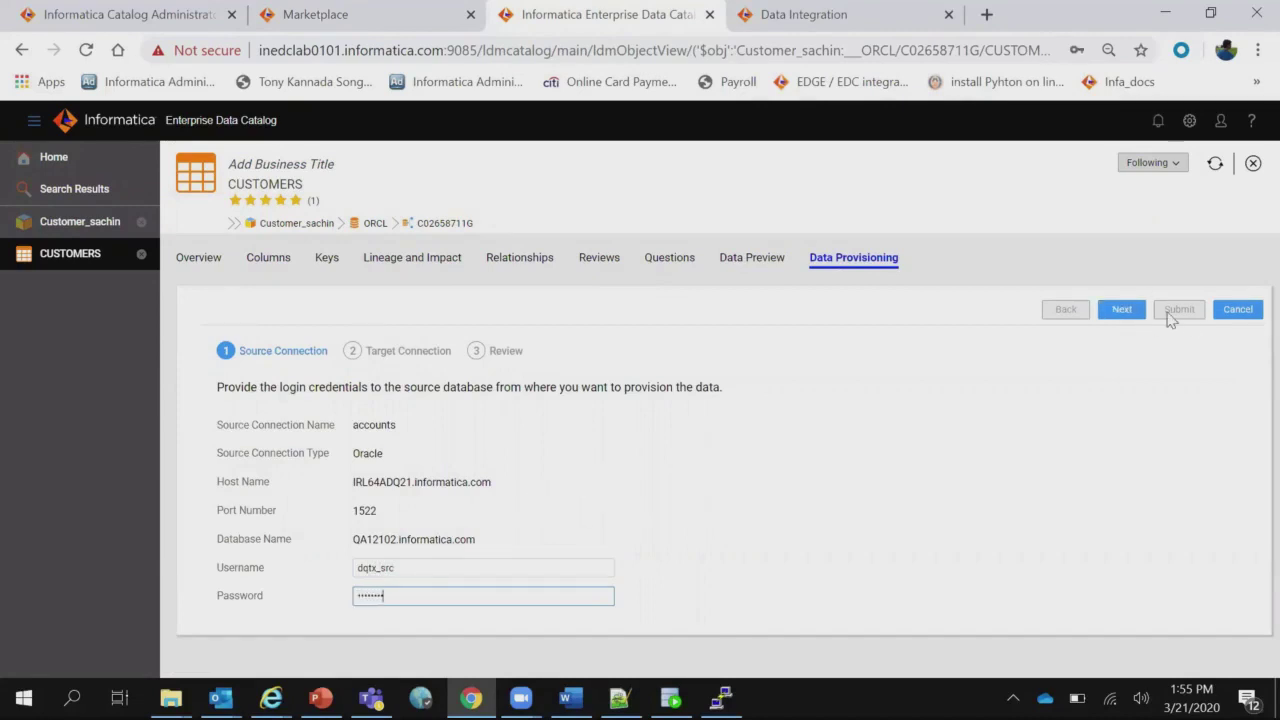
{"action": "left_click", "coordinate": [1125, 310]}
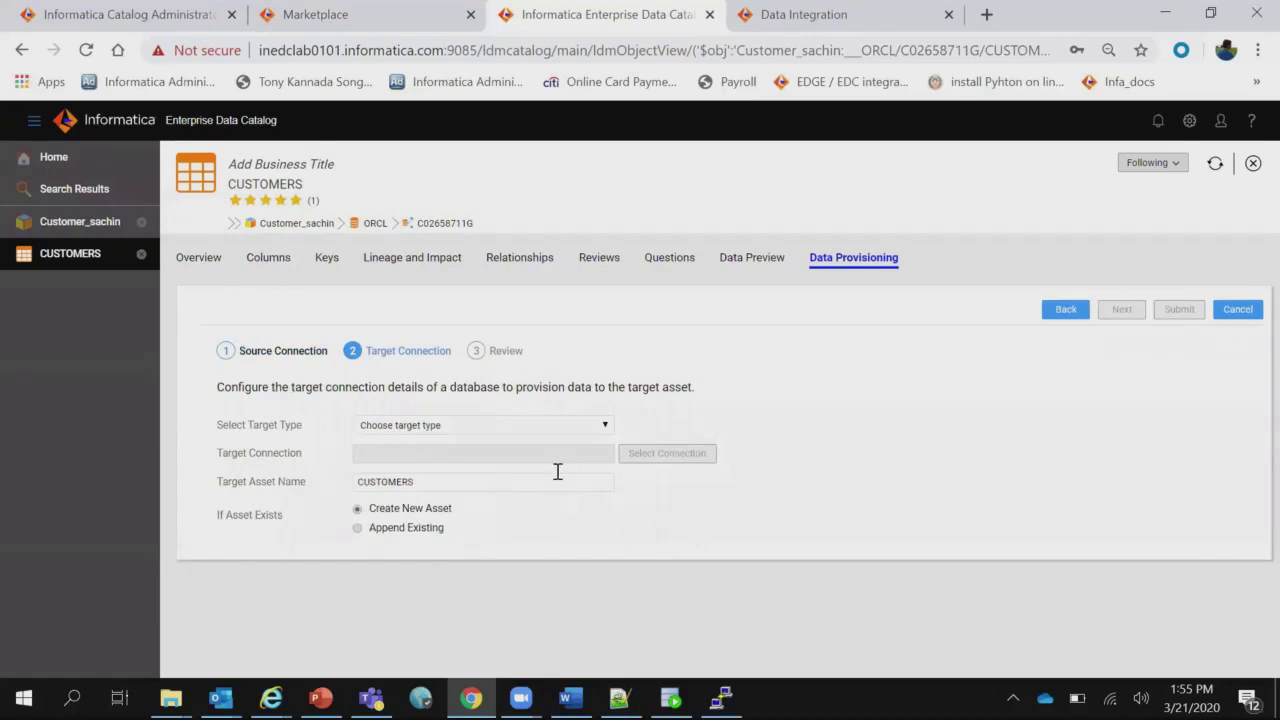
Set an Oracle target on the accounts connection and enter its database credentials.
{"action": "left_click", "coordinate": [564, 429]}
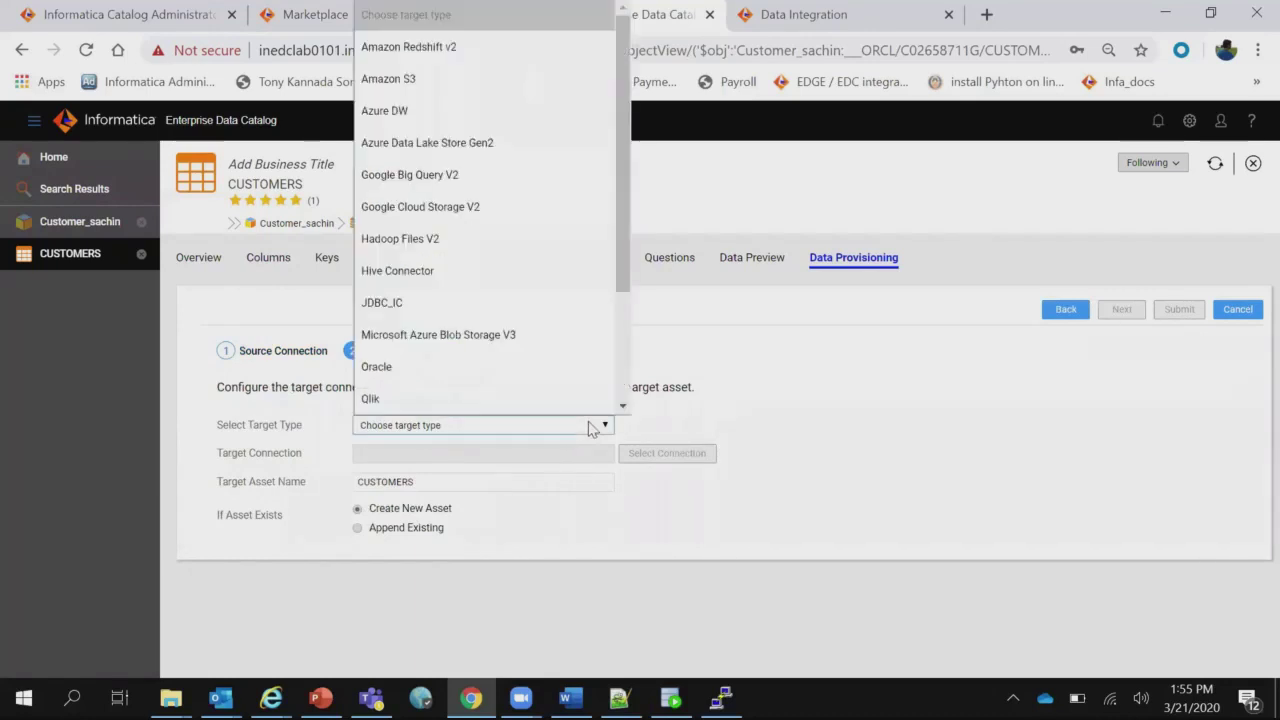
{"action": "left_click", "coordinate": [446, 368]}
{"action": "left_click", "coordinate": [665, 457]}
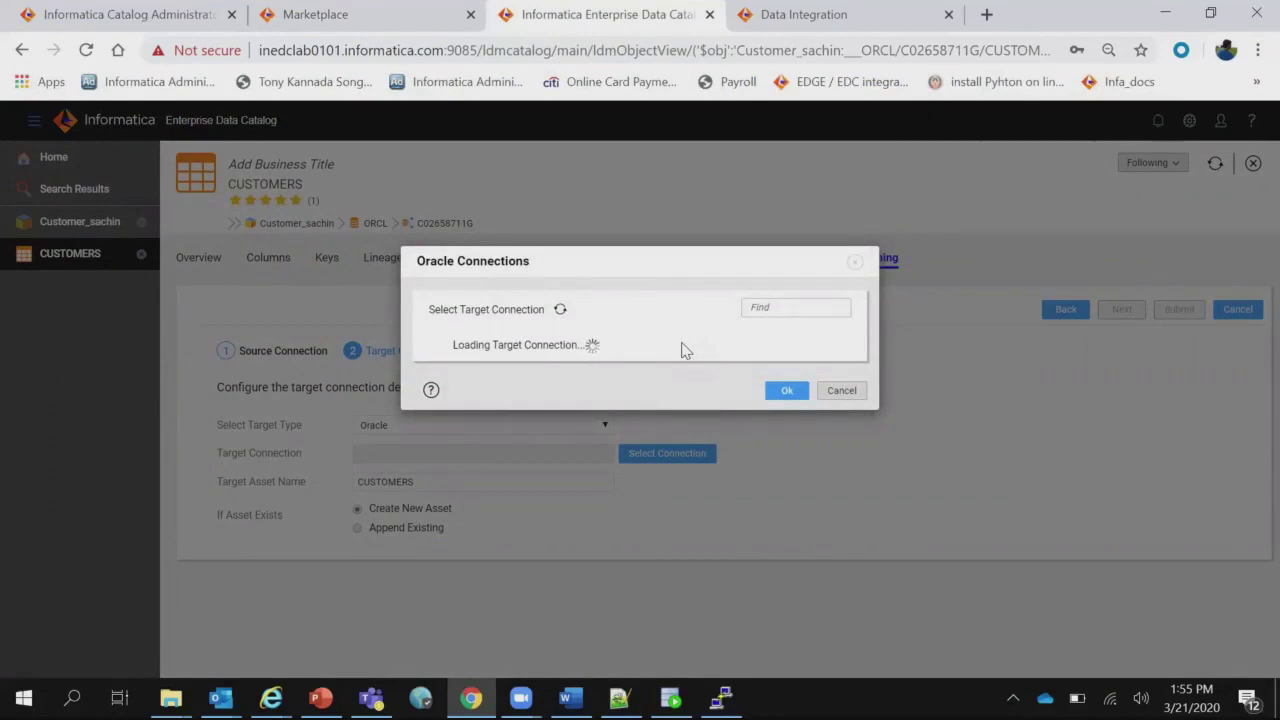
{"action": "left_click", "coordinate": [603, 352]}
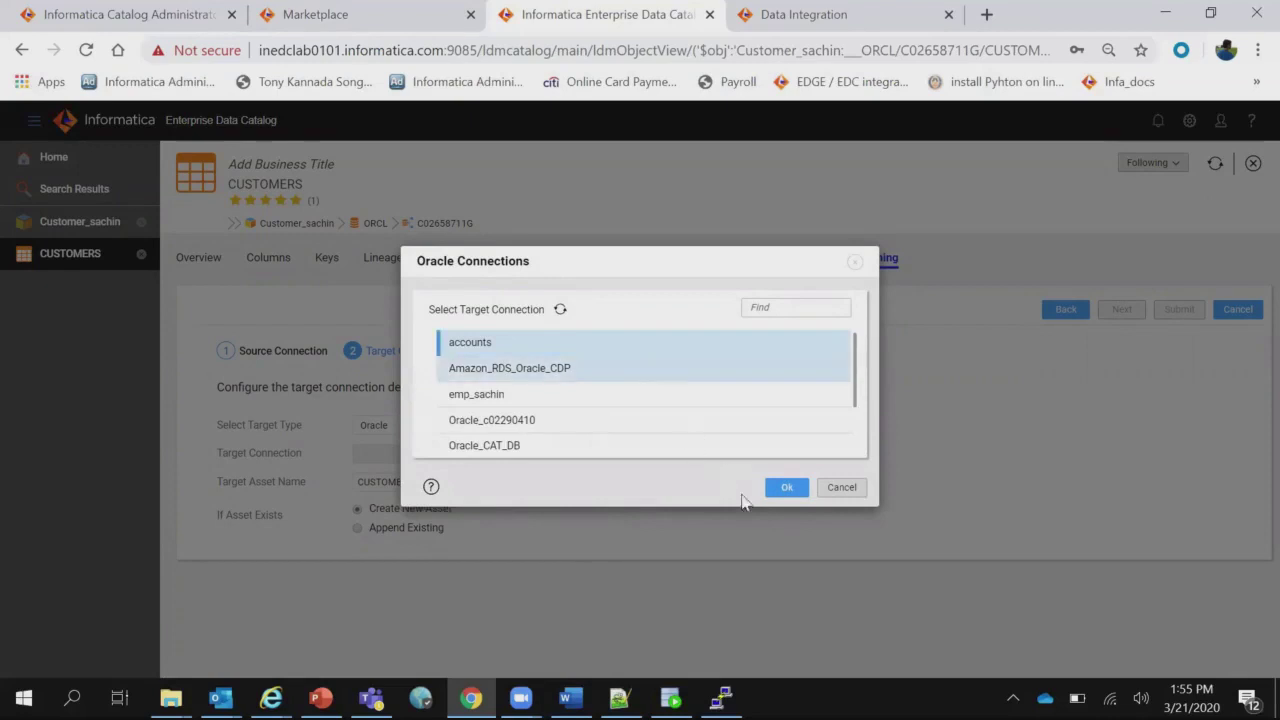
{"action": "left_click", "coordinate": [786, 487]}
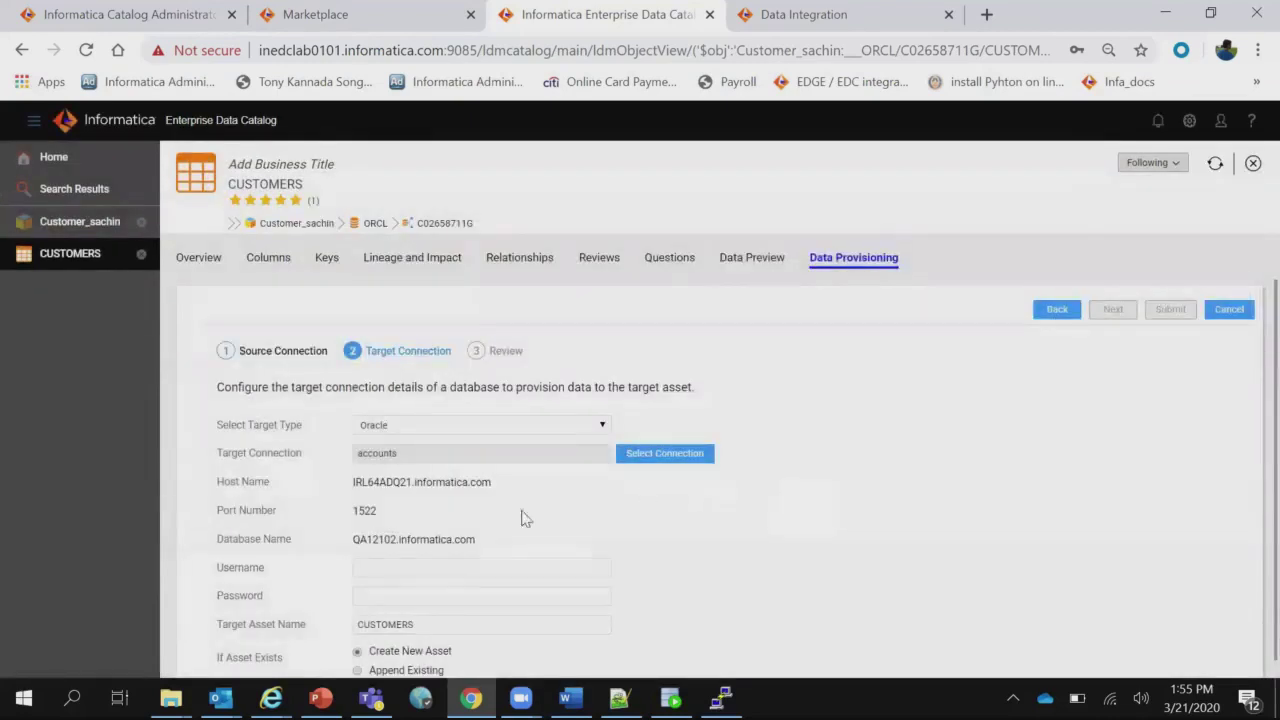
{"action": "left_click", "coordinate": [466, 567]}
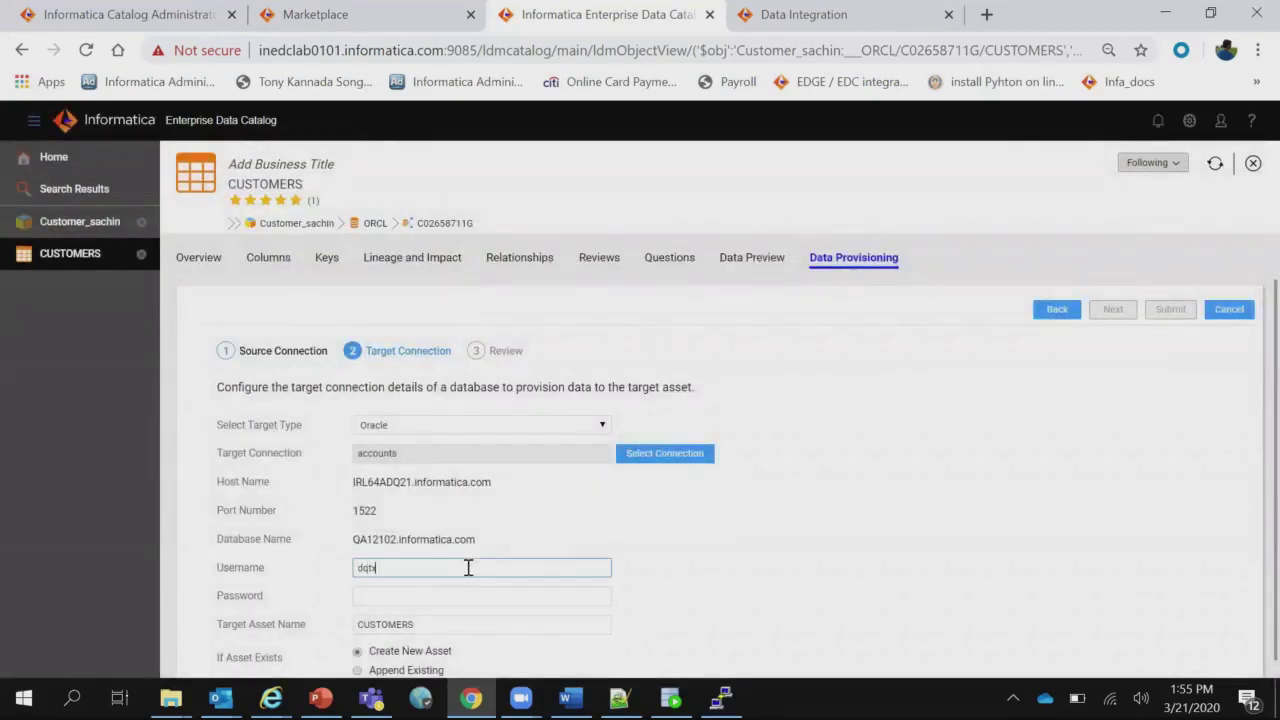
{"action": "key", "text": "Tab"}
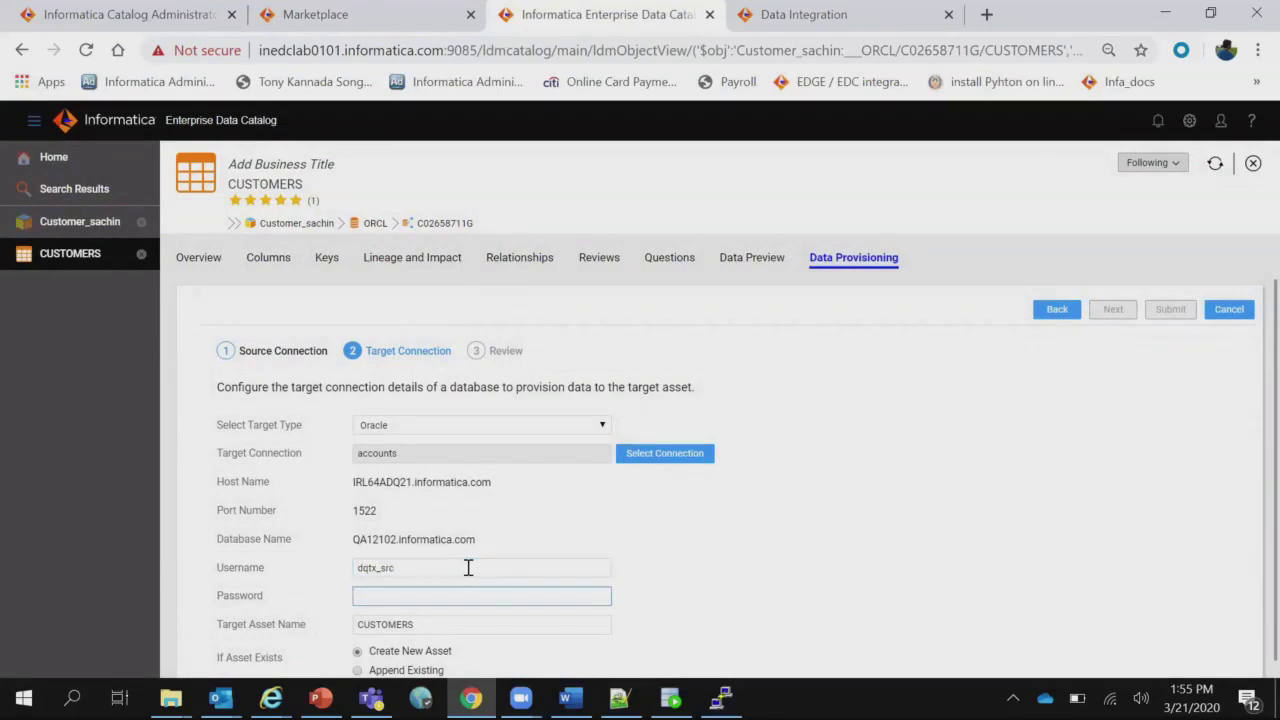
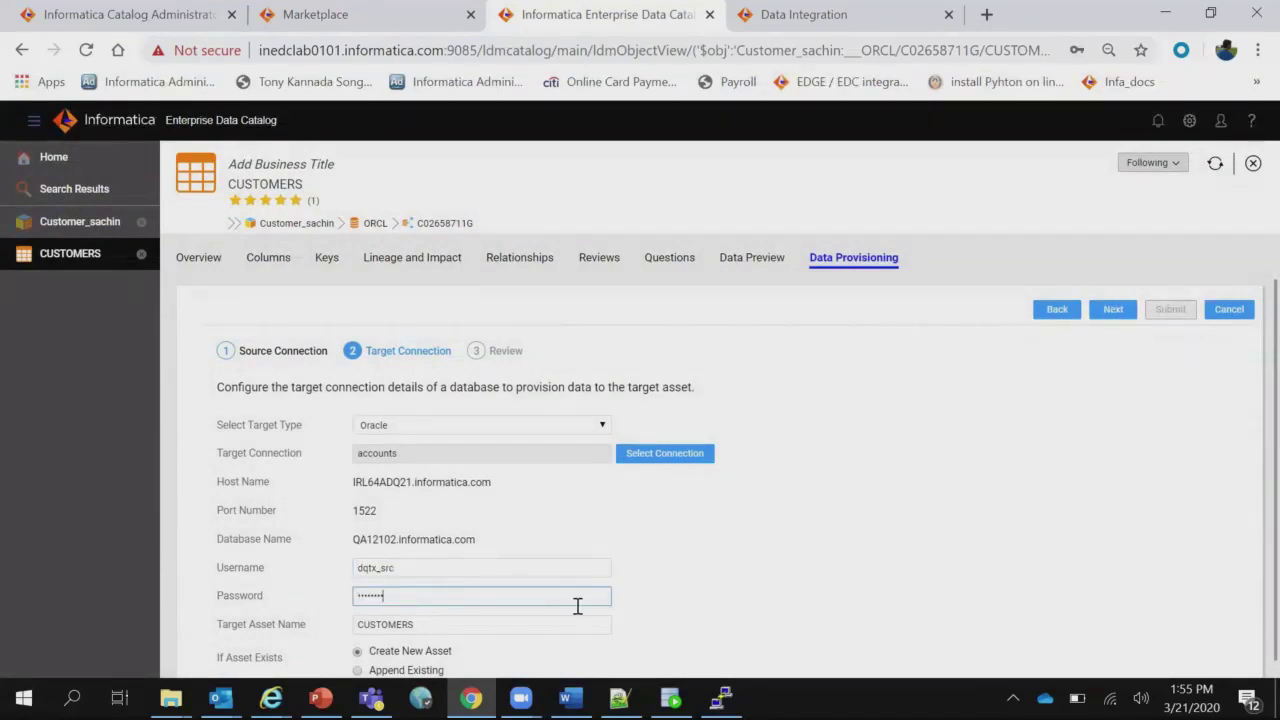
Rename the target asset to CUSTOMERS_Market and continue to the review step.
{"action": "left_click", "coordinate": [516, 621]}
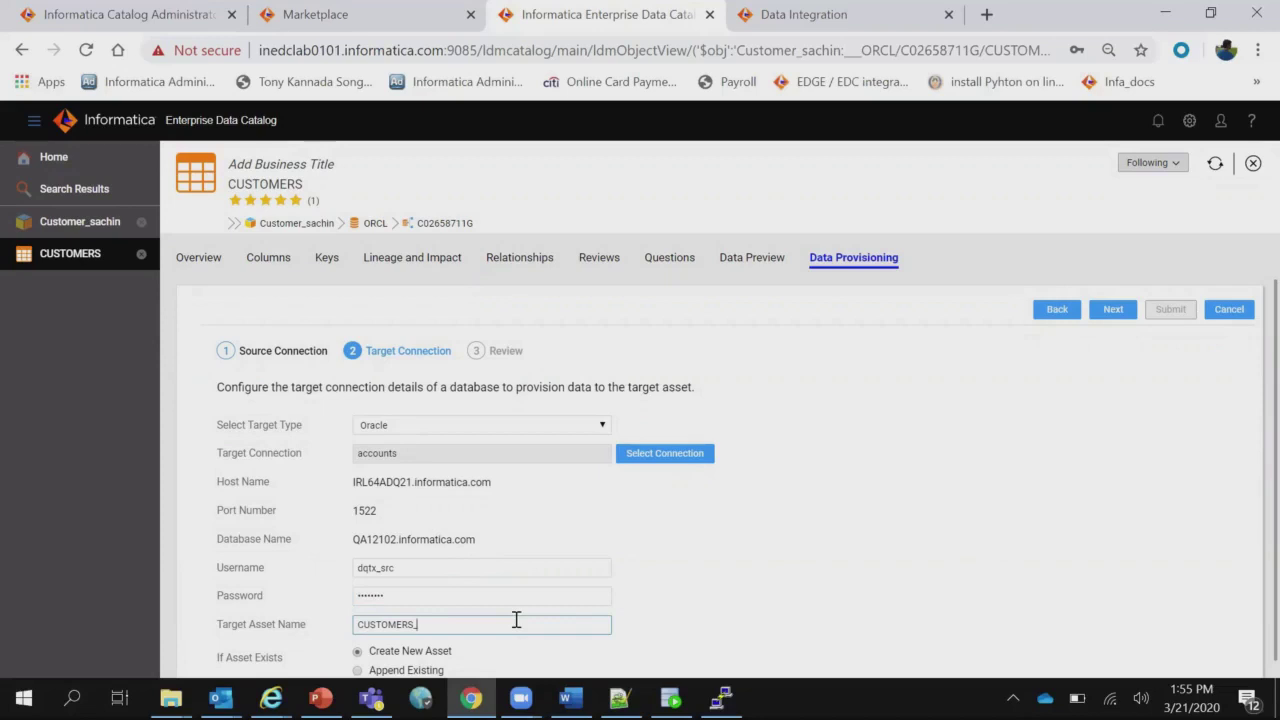
{"action": "type", "text": "_Market"}
{"action": "left_click", "coordinate": [792, 569]}
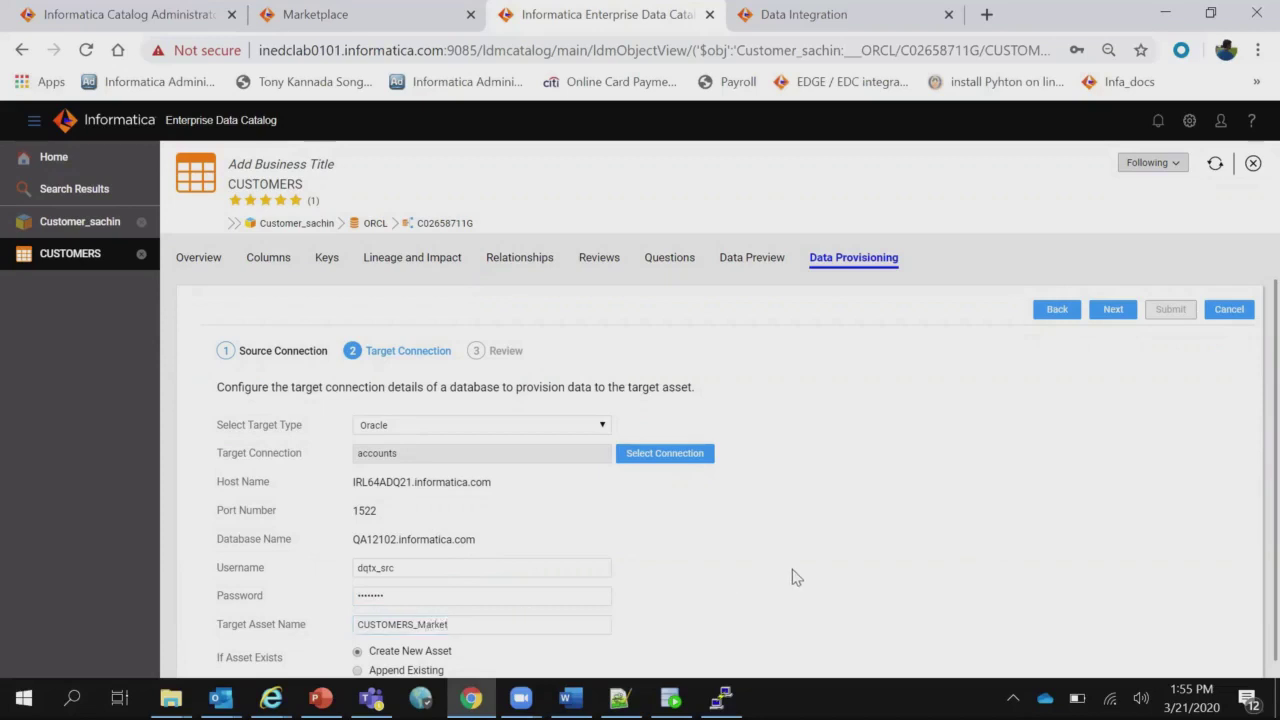
{"action": "left_click", "coordinate": [1113, 310]}
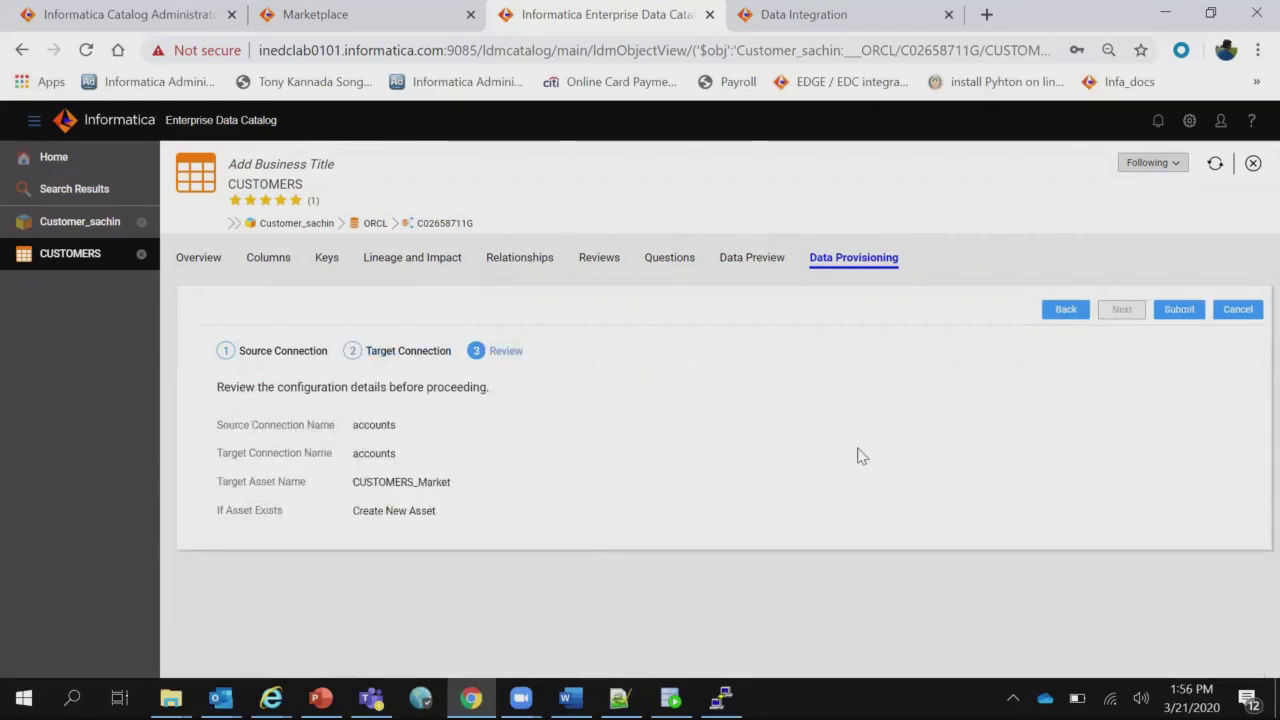
Submit the CUSTOMERS_Market provisioning task so it runs, then go to the Data Integration home page.
{"action": "left_click", "coordinate": [1180, 311]}
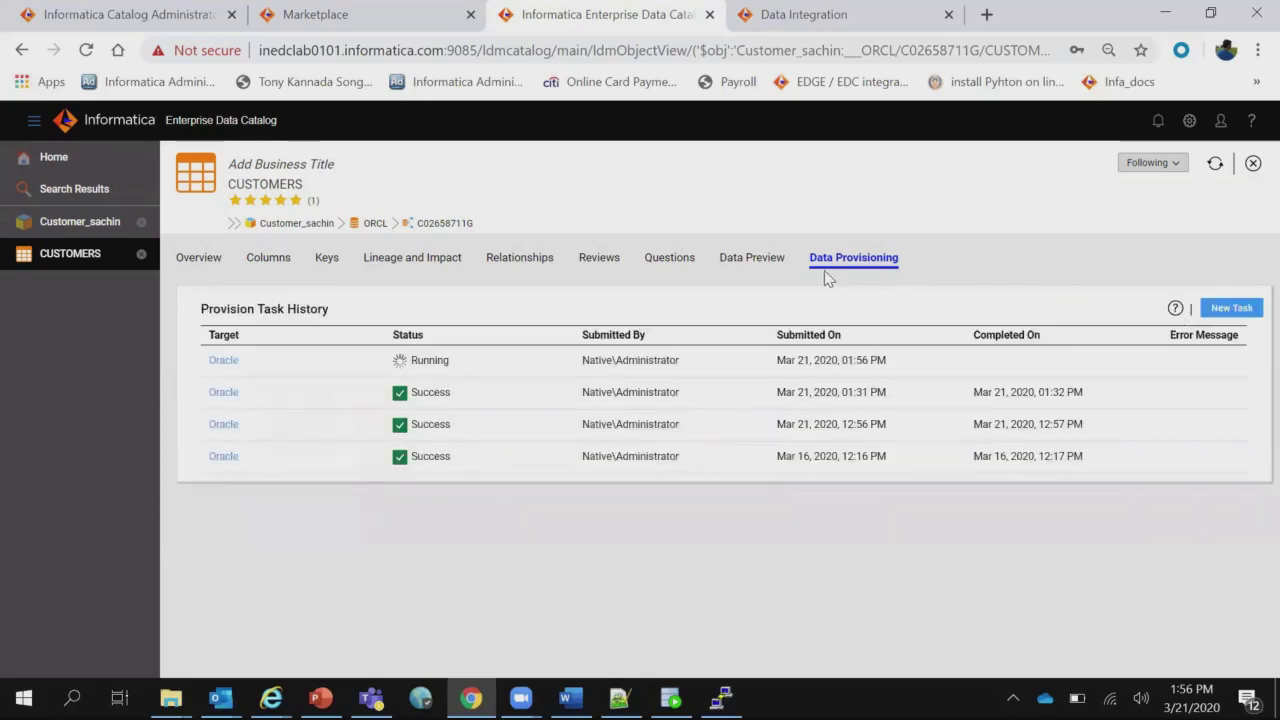
{"action": "left_click", "coordinate": [800, 20]}
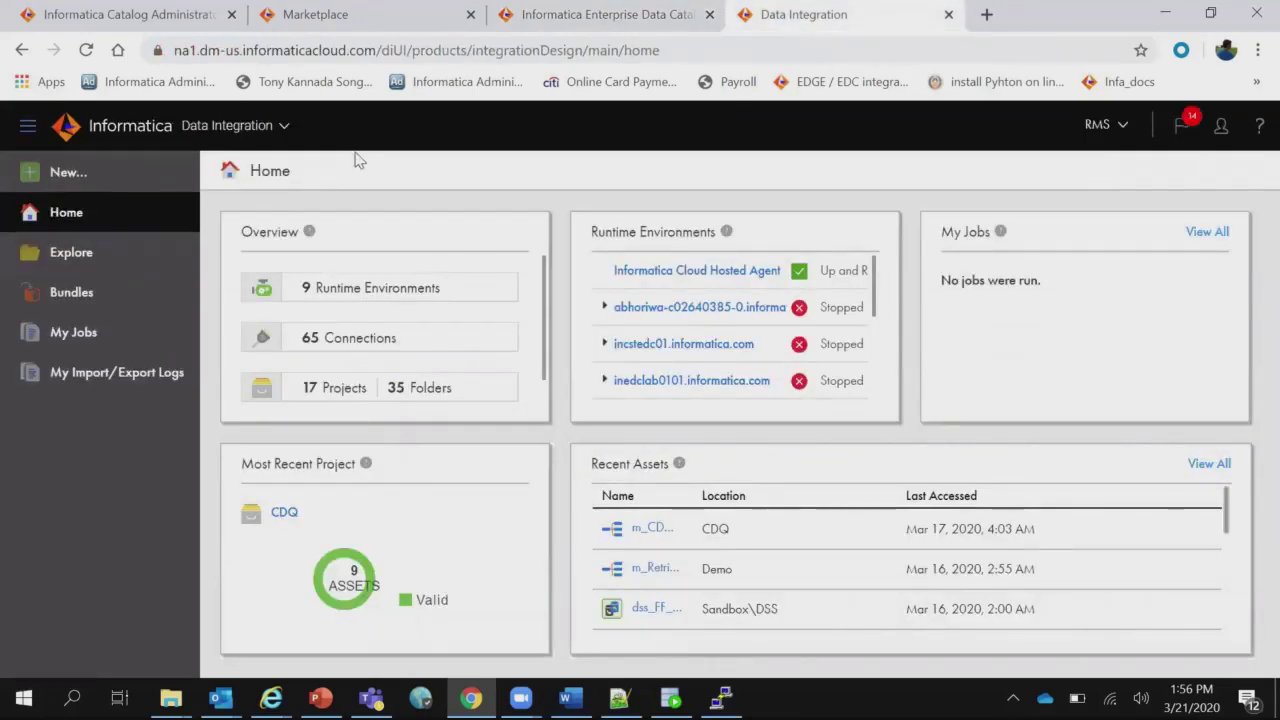
Refresh My Jobs until EdcProvisionMapping-5 shows Success with 131 rows processed.
{"action": "left_click", "coordinate": [97, 338]}
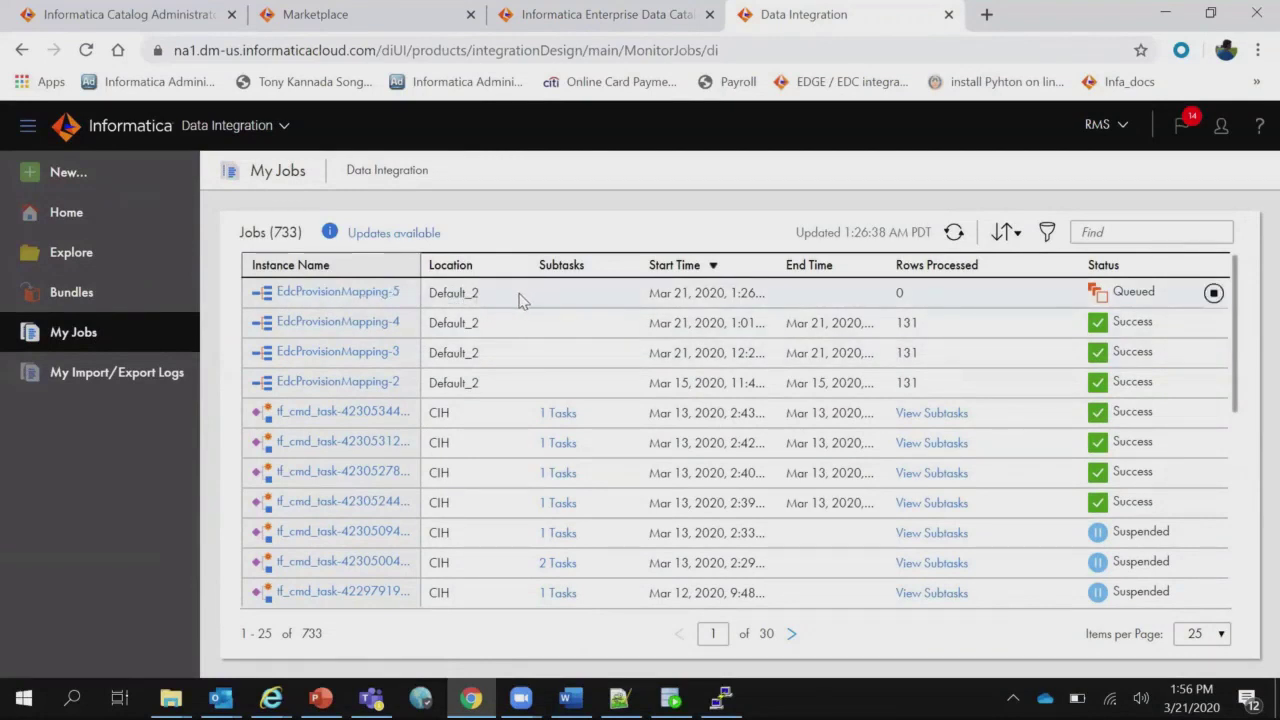
{"action": "left_click", "coordinate": [86, 49]}
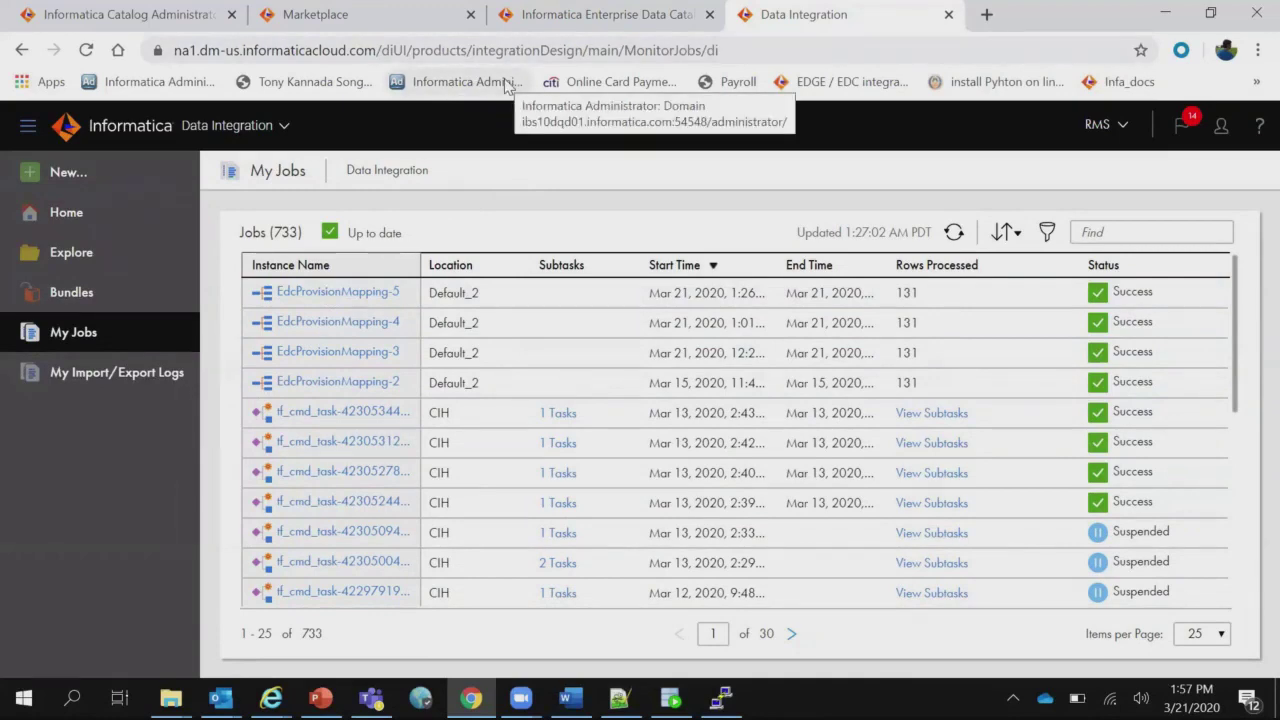
Check the latest provisioning task succeeded, then return to the Marketplace's Customers MRK-2 fulfilment task.
{"action": "left_click", "coordinate": [520, 16]}
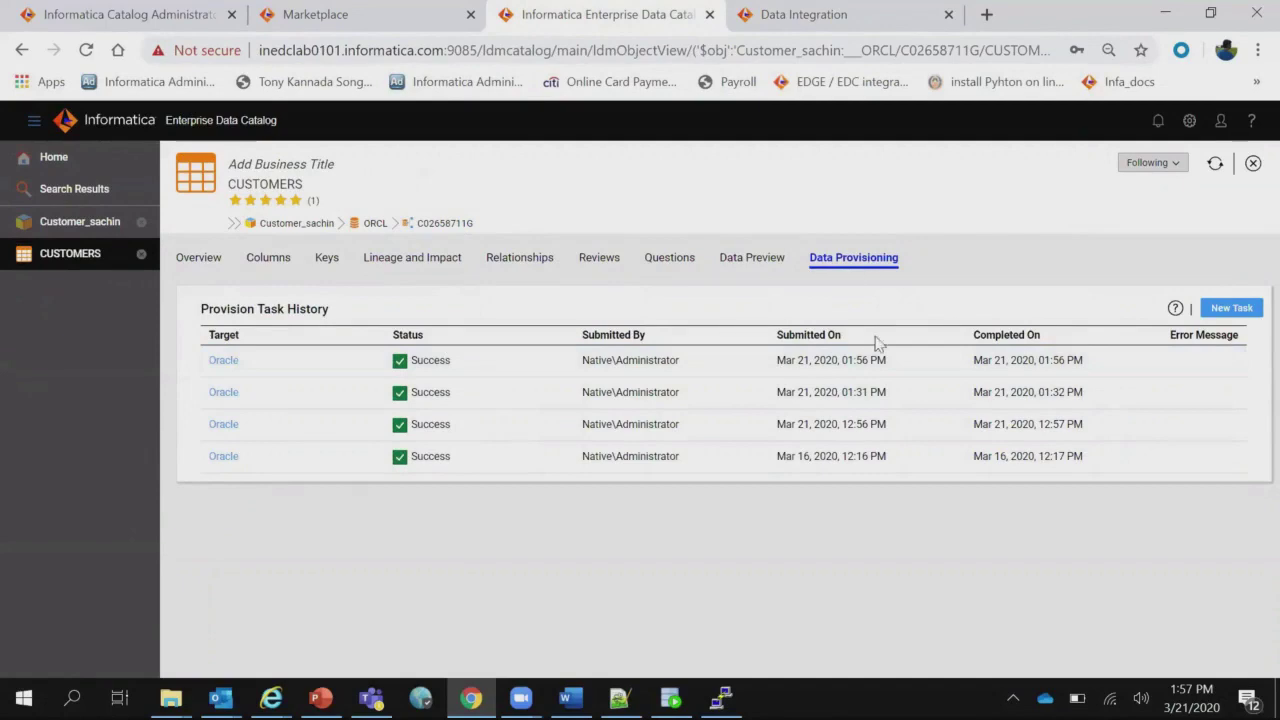
{"action": "left_click", "coordinate": [370, 15]}
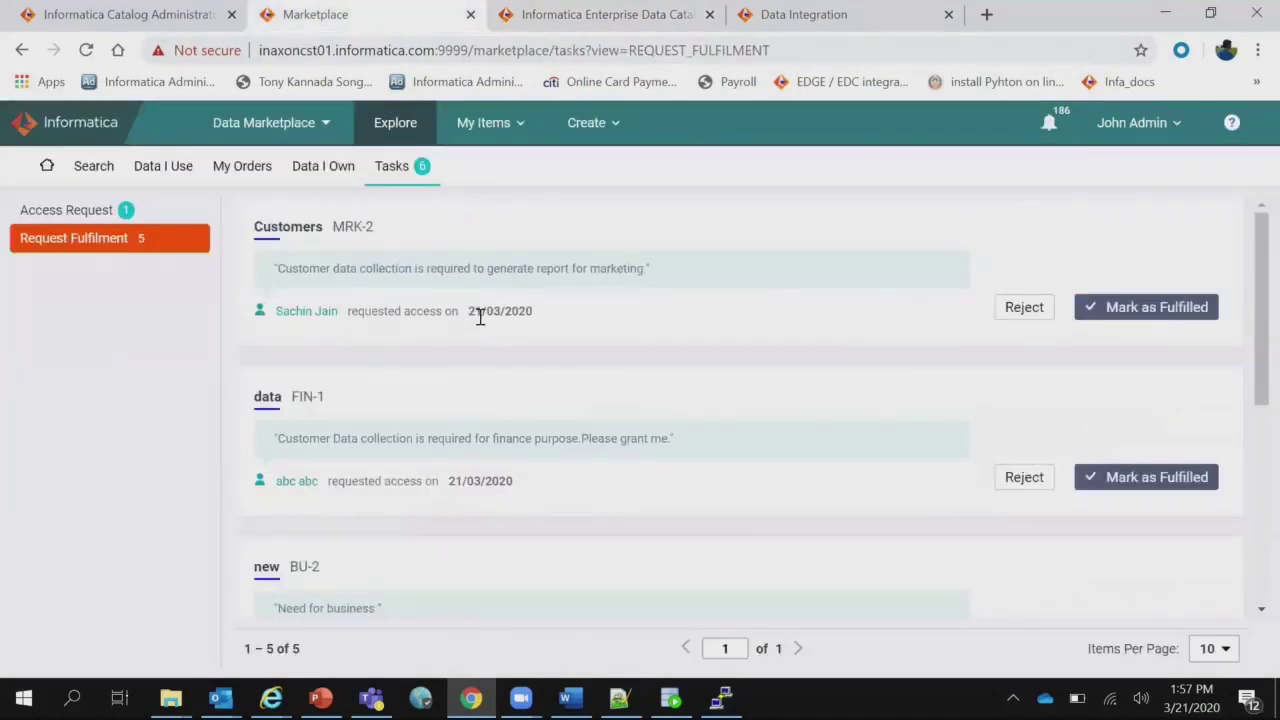
Connect to the dqtx_src source database in Oracle SQL Developer.
{"action": "left_click", "coordinate": [670, 697]}
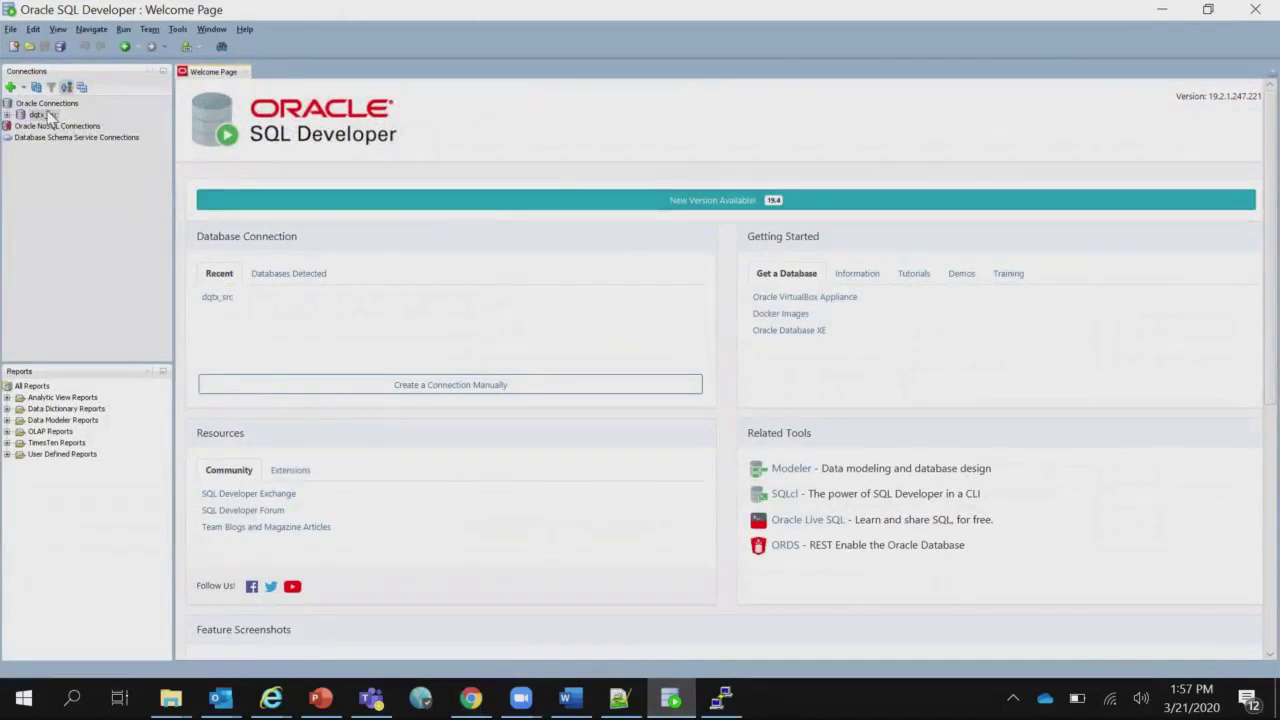
{"action": "left_click", "coordinate": [48, 116]}
{"action": "right_click", "coordinate": [48, 116]}
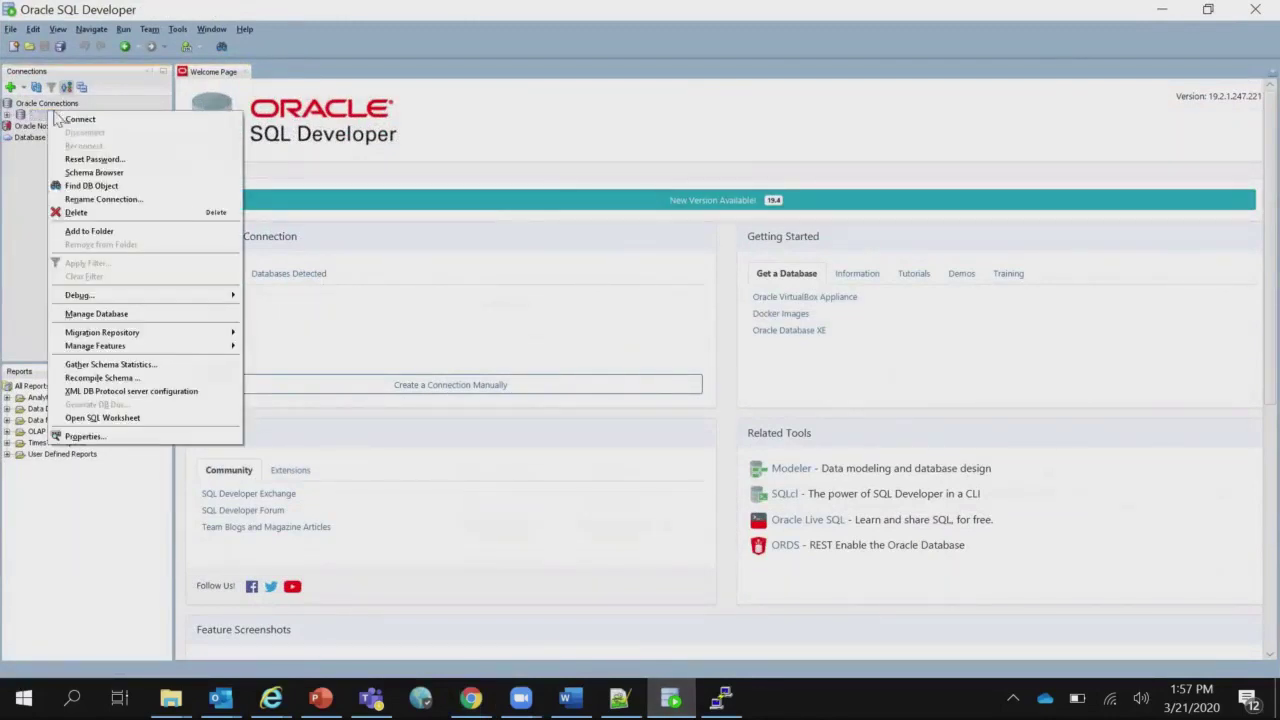
{"action": "left_click", "coordinate": [62, 118]}
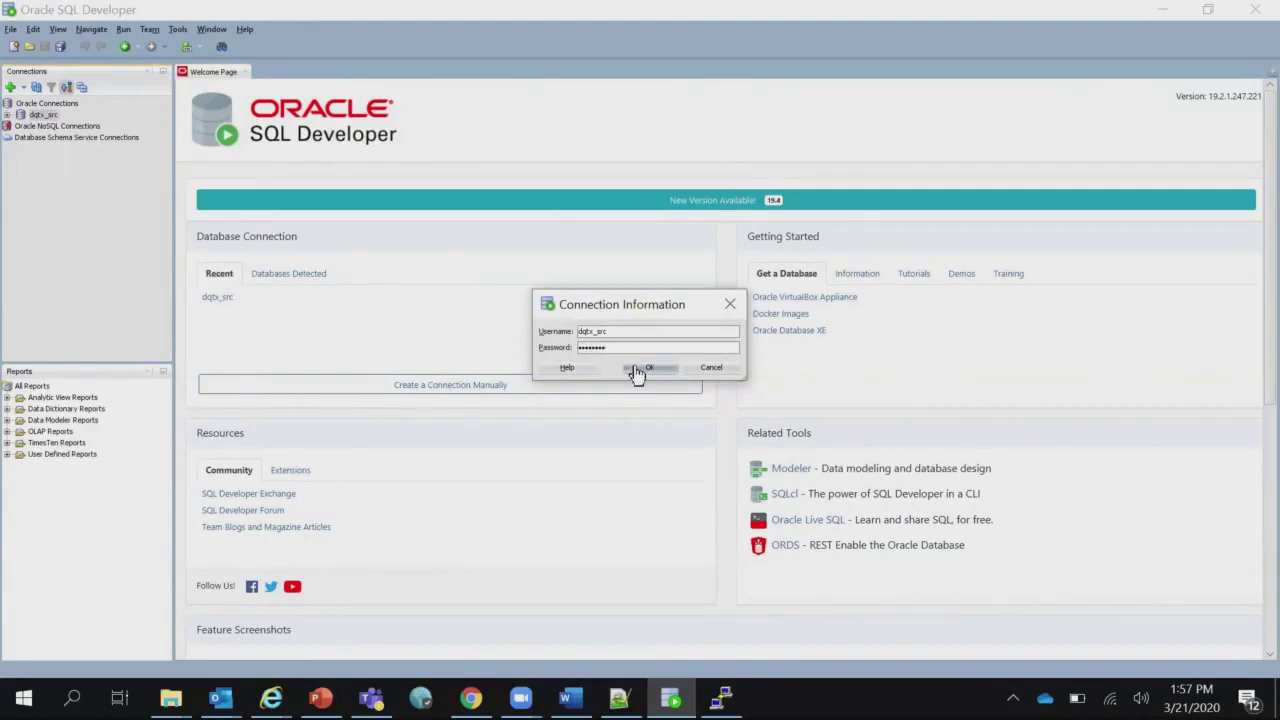
{"action": "left_click", "coordinate": [637, 371]}
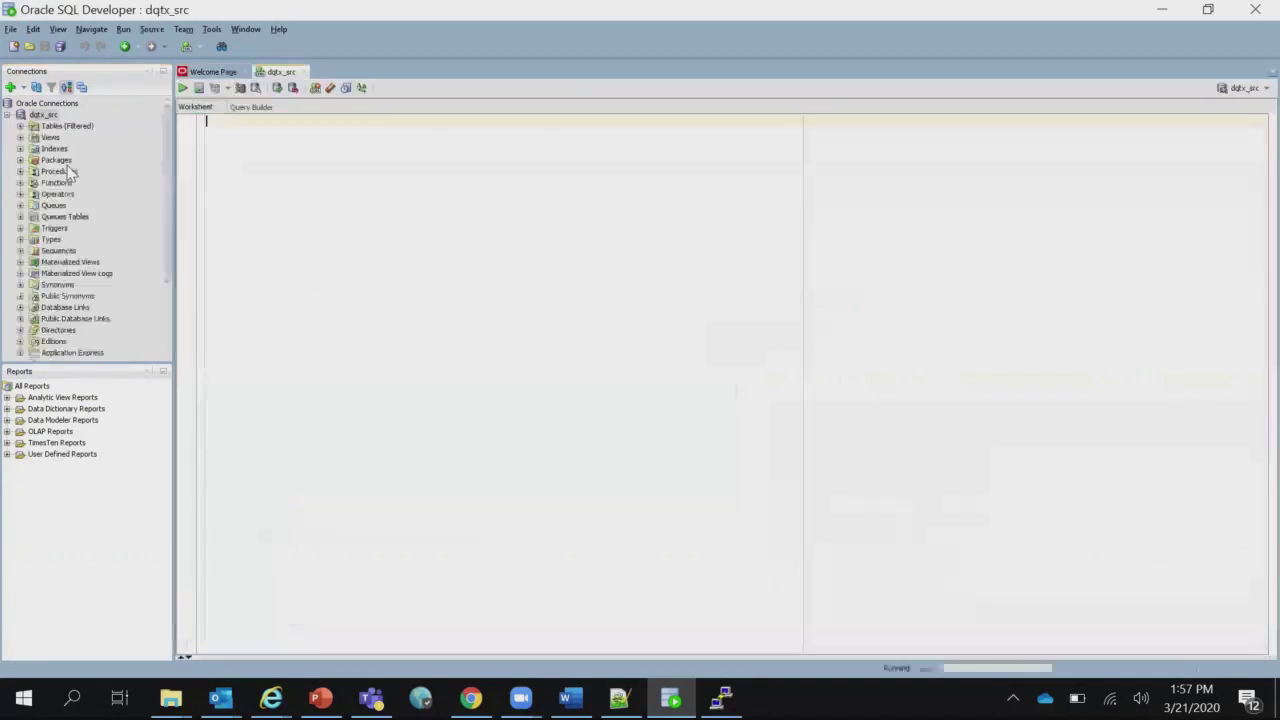
Expand Tables (Filtered) and scroll down to the CUSTOMERS_MARKET table.
{"action": "left_click", "coordinate": [20, 126]}
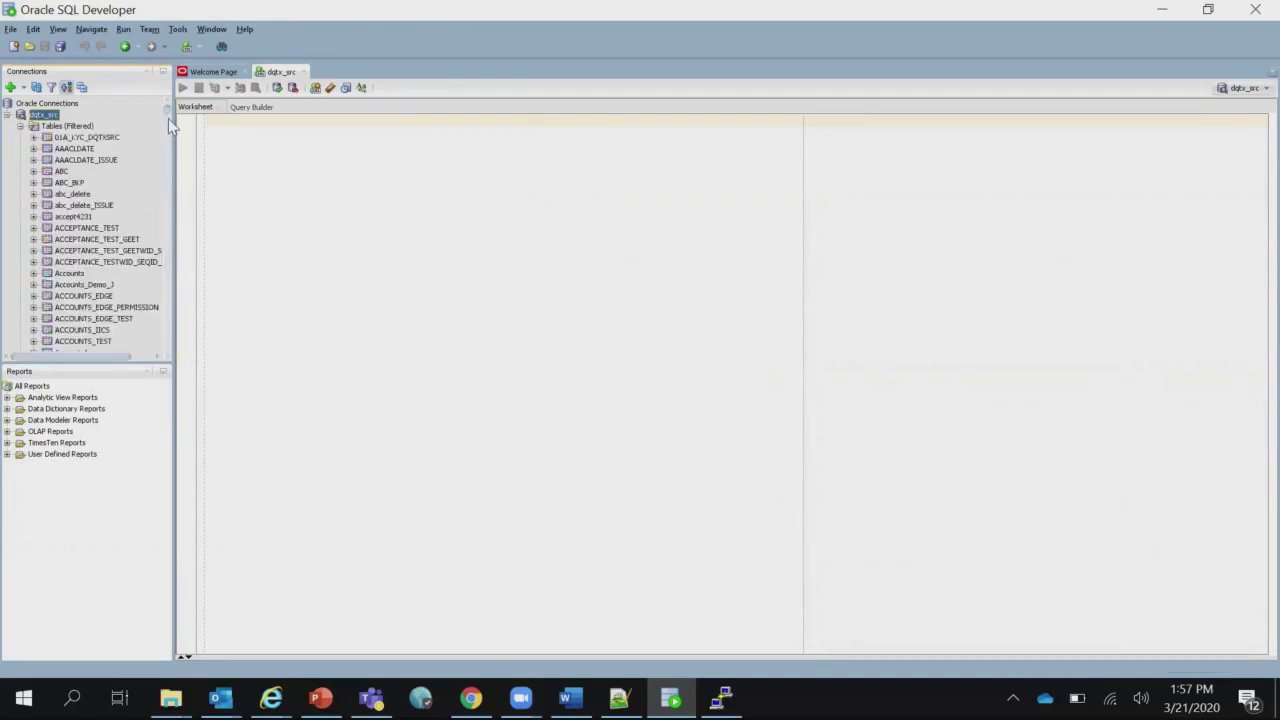
{"action": "left_click_drag", "start_coordinate": [168, 112], "coordinate": [171, 205]}
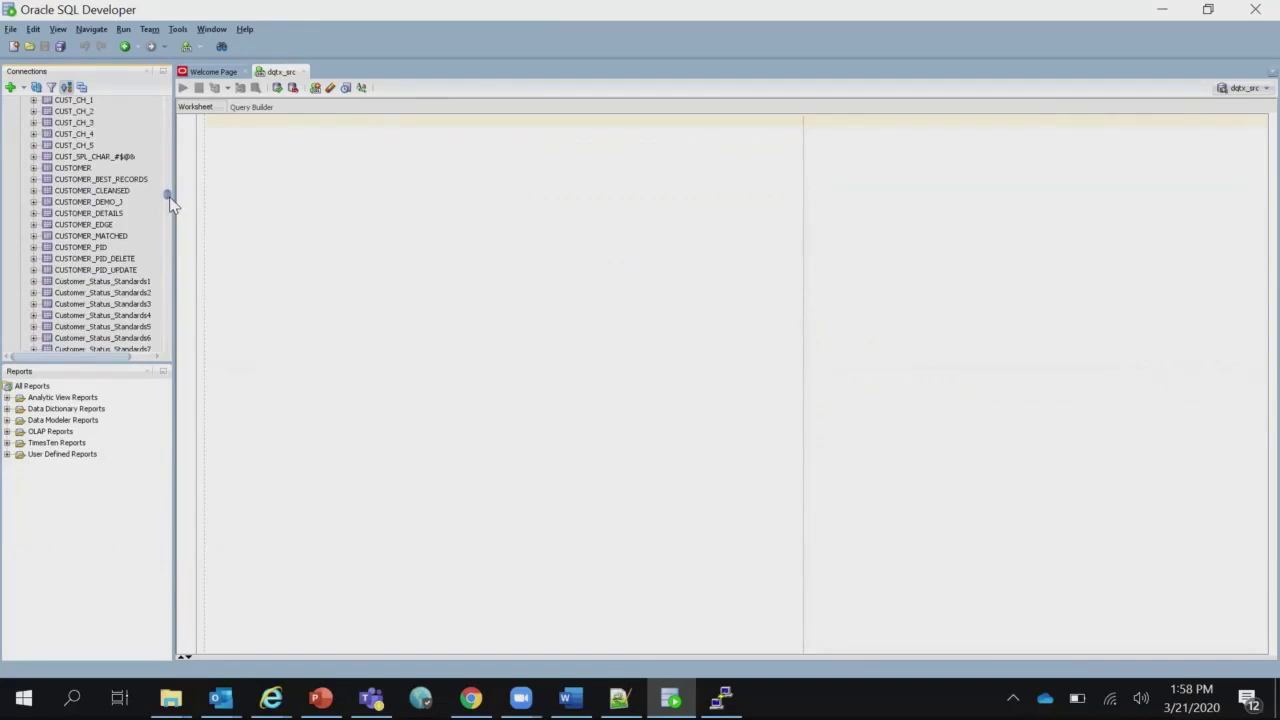
{"action": "left_click_drag", "start_coordinate": [171, 204], "coordinate": [171, 207]}
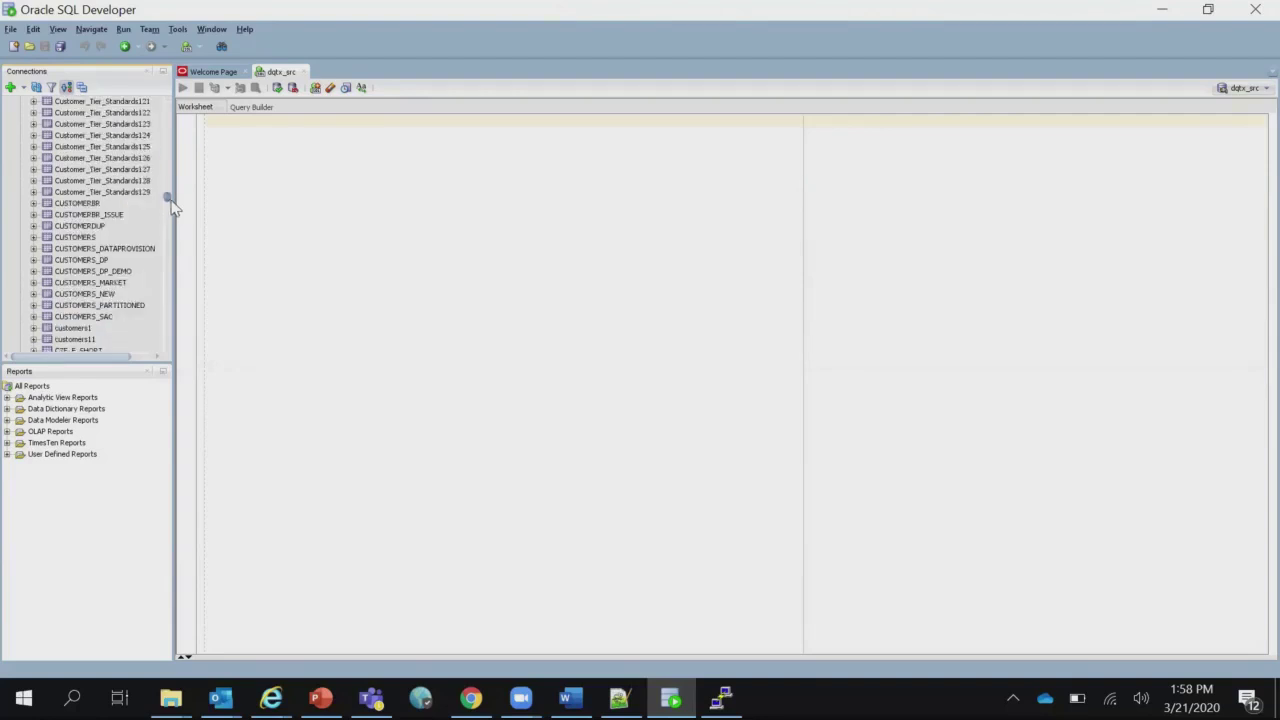
View the CUSTOMERS_MARKET table's rows, then minimize SQL Developer to reveal the Marketplace tasks.
{"action": "double_click", "coordinate": [118, 283]}
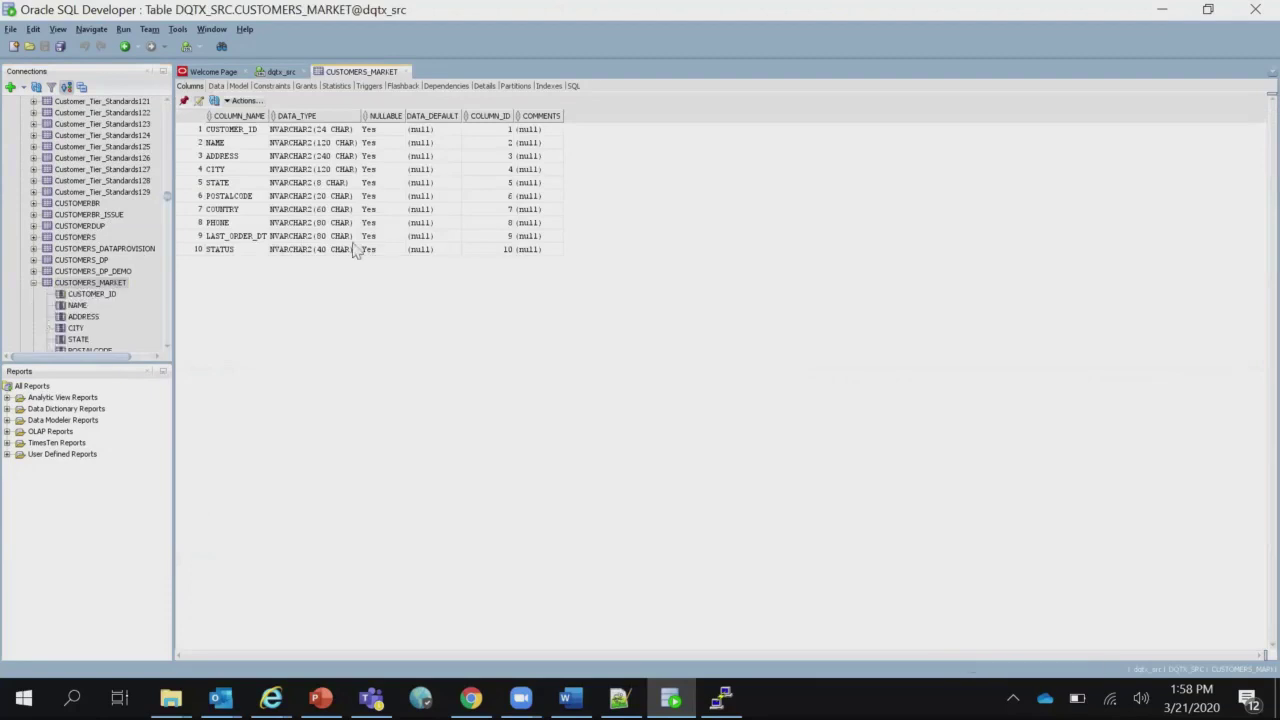
{"action": "left_click", "coordinate": [216, 86]}
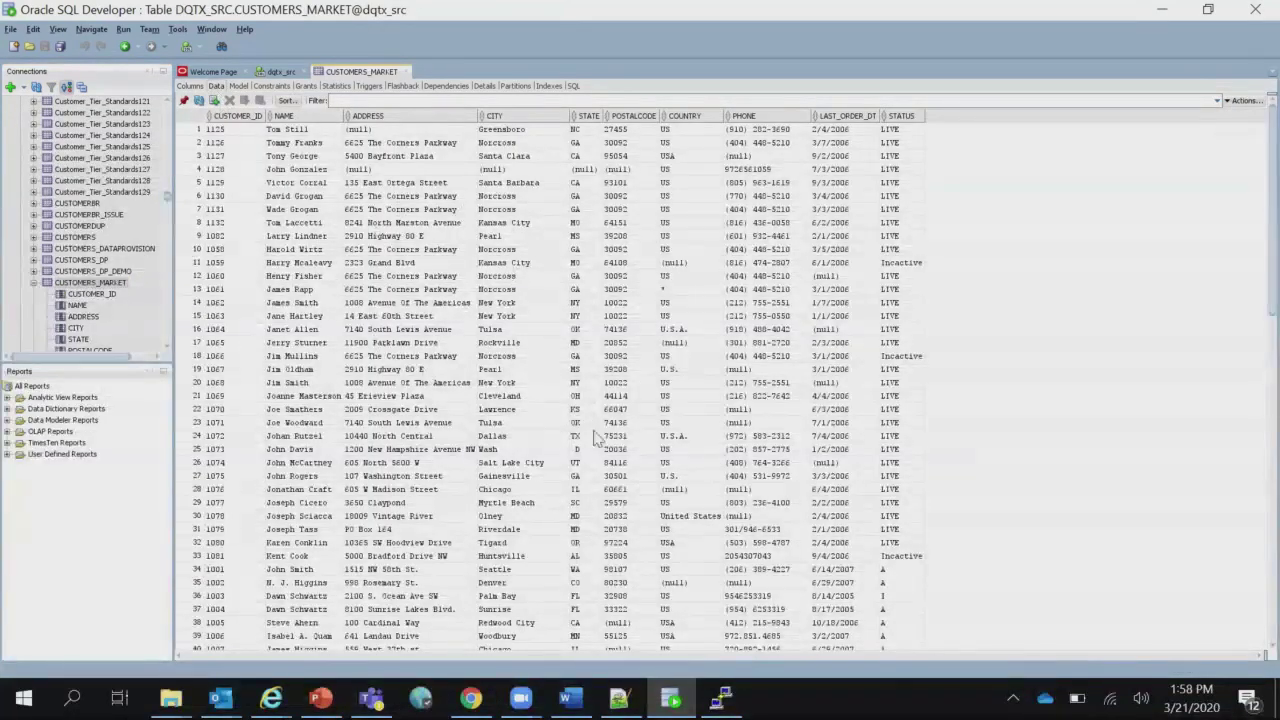
{"action": "left_click", "coordinate": [1160, 10]}
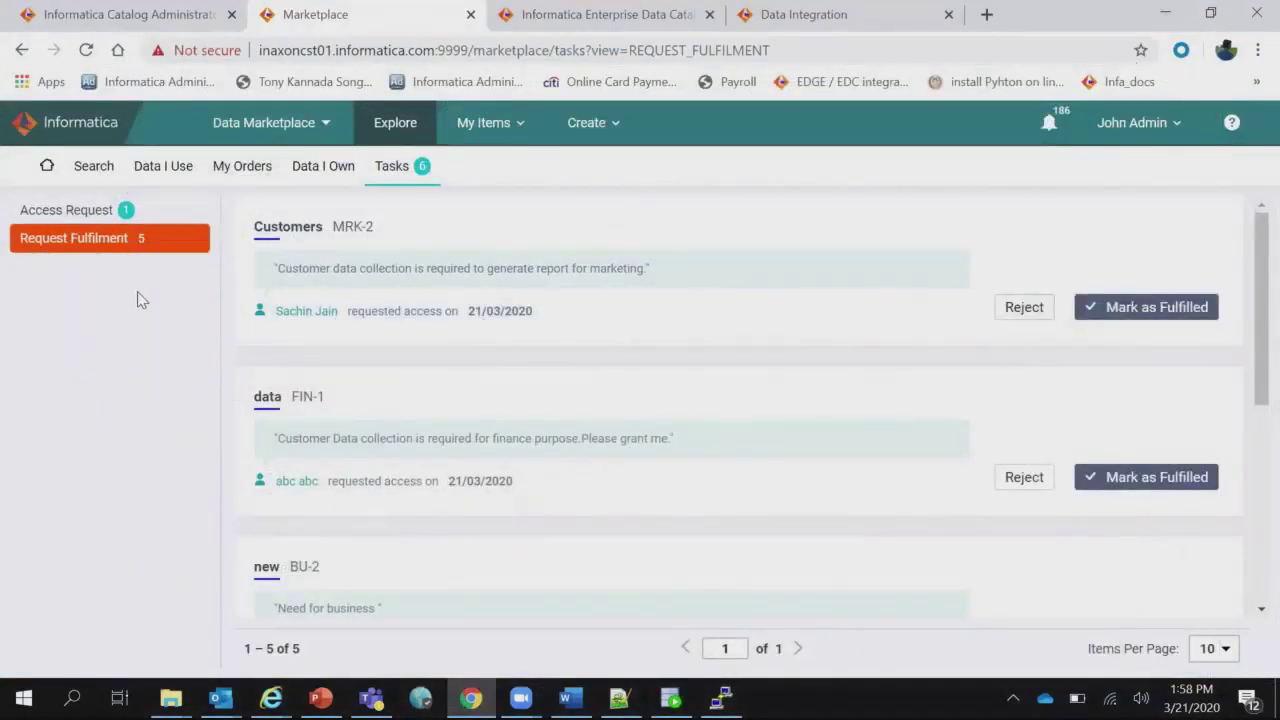
Mark Customers MRK-2 fulfilled, commenting that the data is in an oracle table and details will follow by email.
{"action": "left_click", "coordinate": [1160, 316]}
{"action": "left_click", "coordinate": [724, 476]}
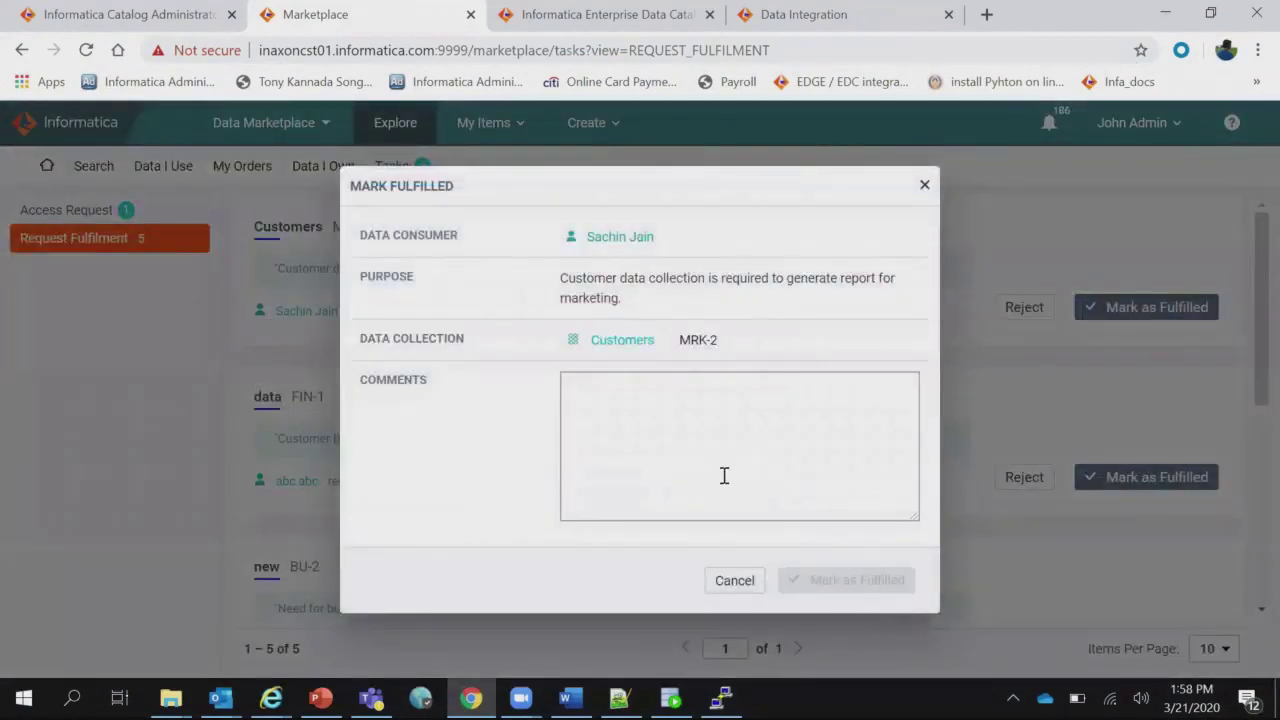
{"action": "type", "text": "The data is"}
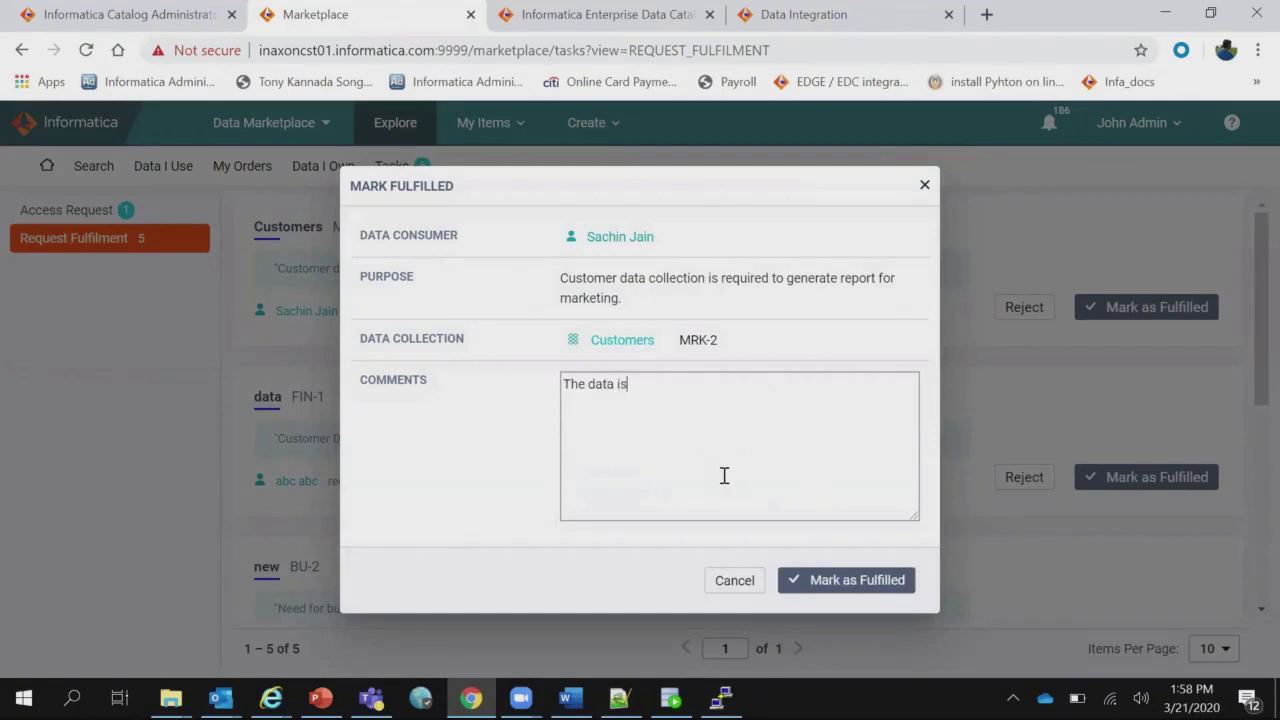
{"action": "type", "text": " available in oracle "}
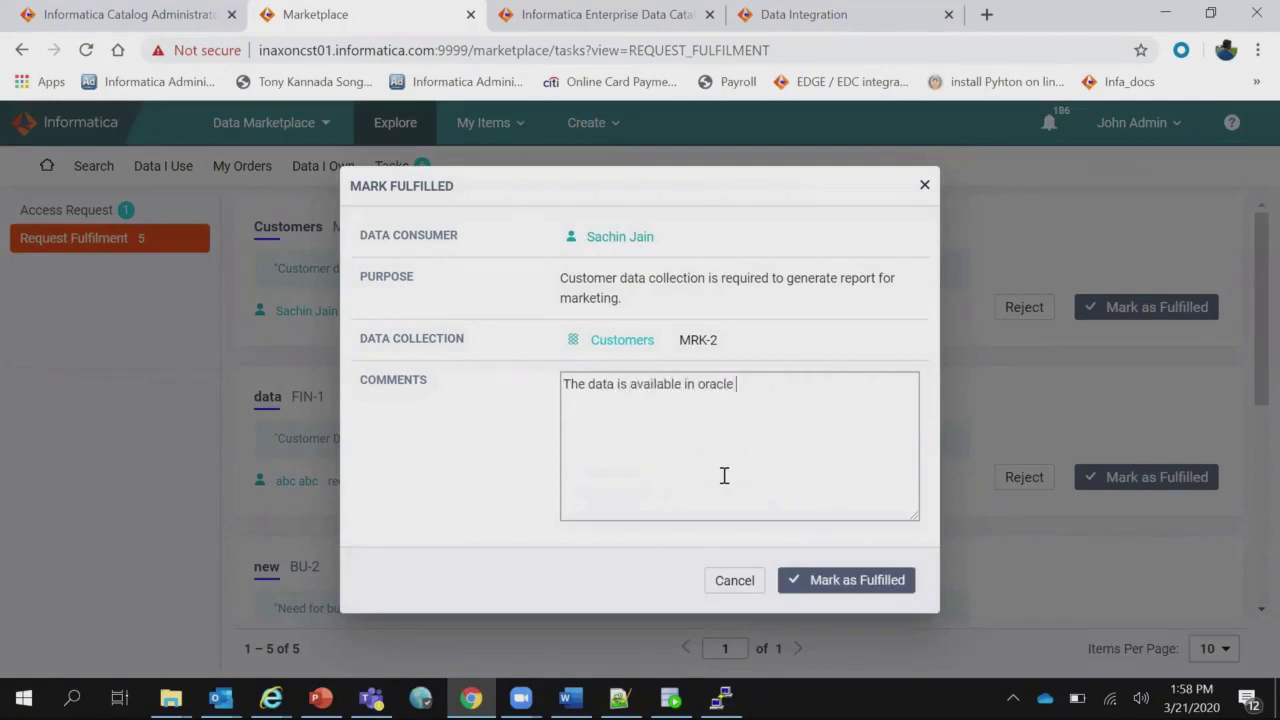
{"action": "type", "text": "table. And the detai"}
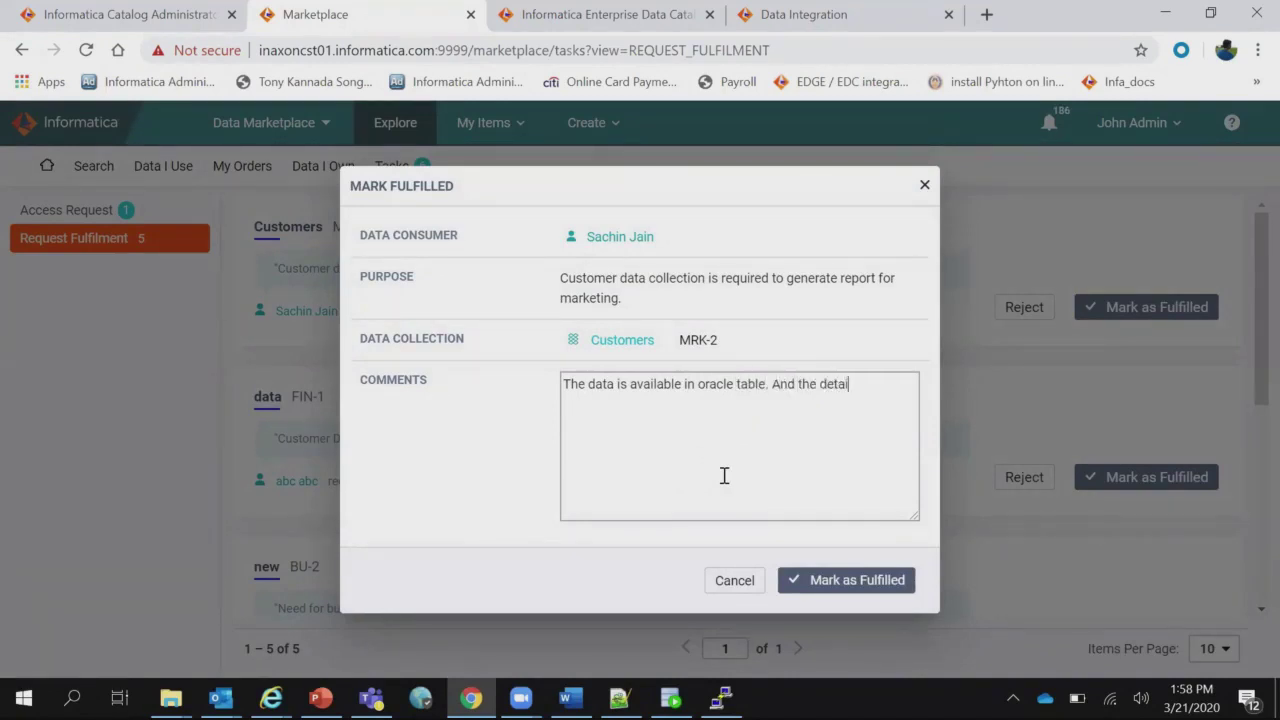
{"action": "type", "text": "ls will be provided over the e"}
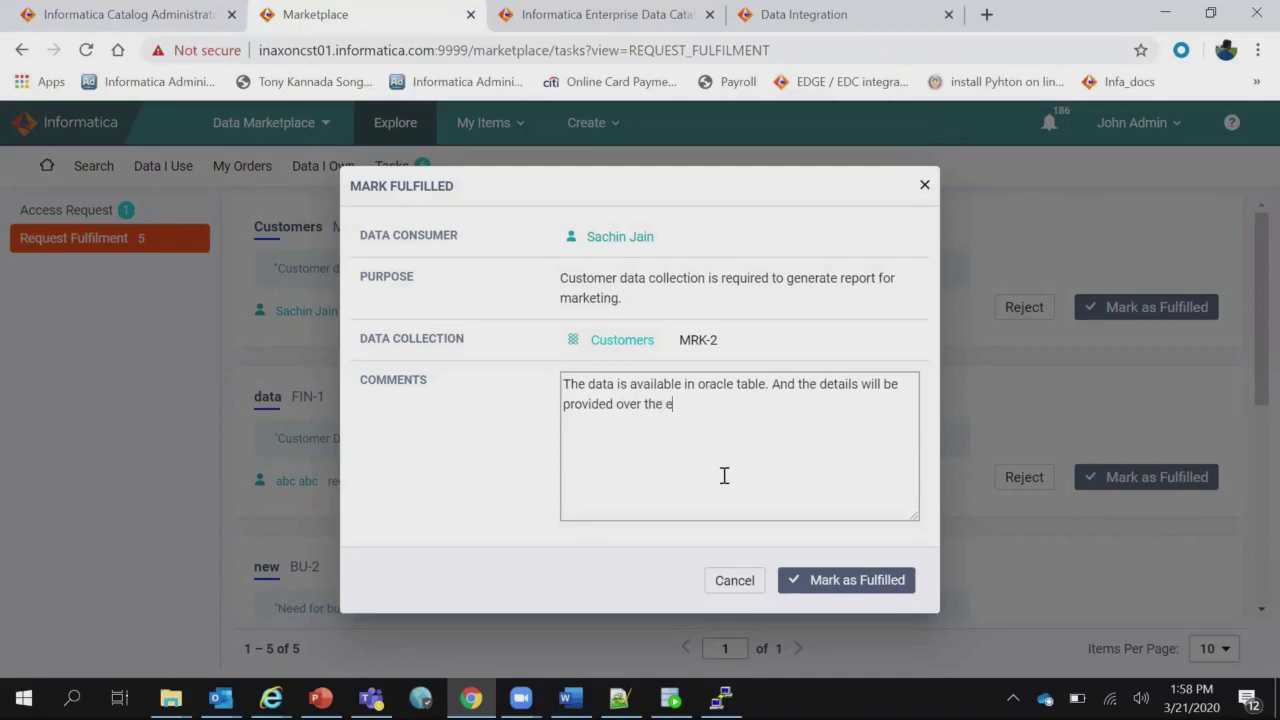
{"action": "type", "text": "mail."}
{"action": "left_click", "coordinate": [808, 581]}
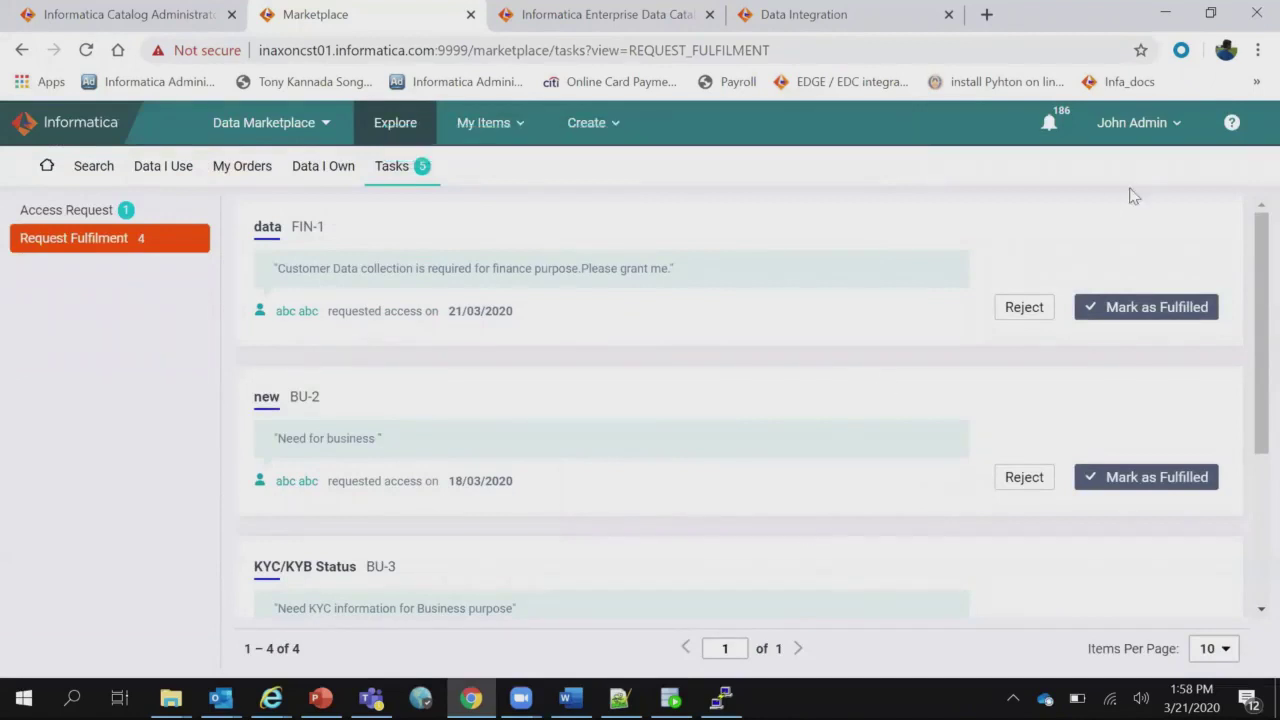
Log out of the admin account and bring up the login form.
{"action": "left_click", "coordinate": [1178, 122]}
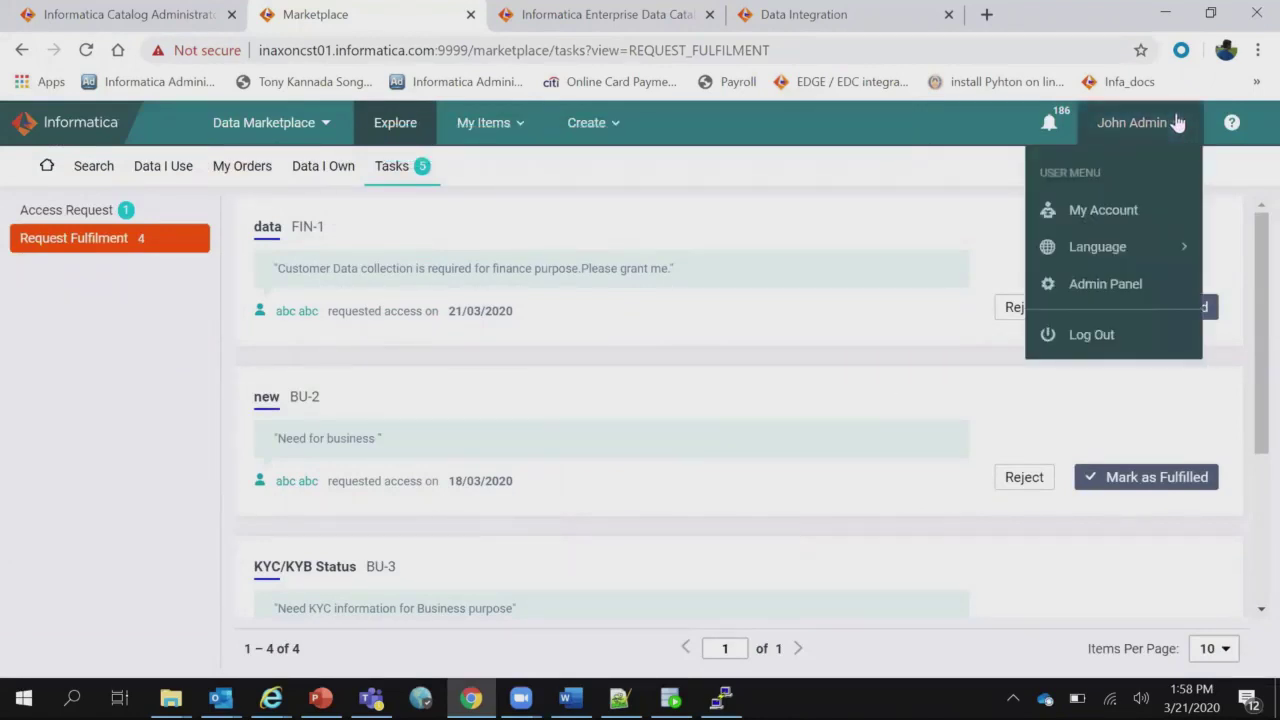
{"action": "left_click", "coordinate": [1088, 334]}
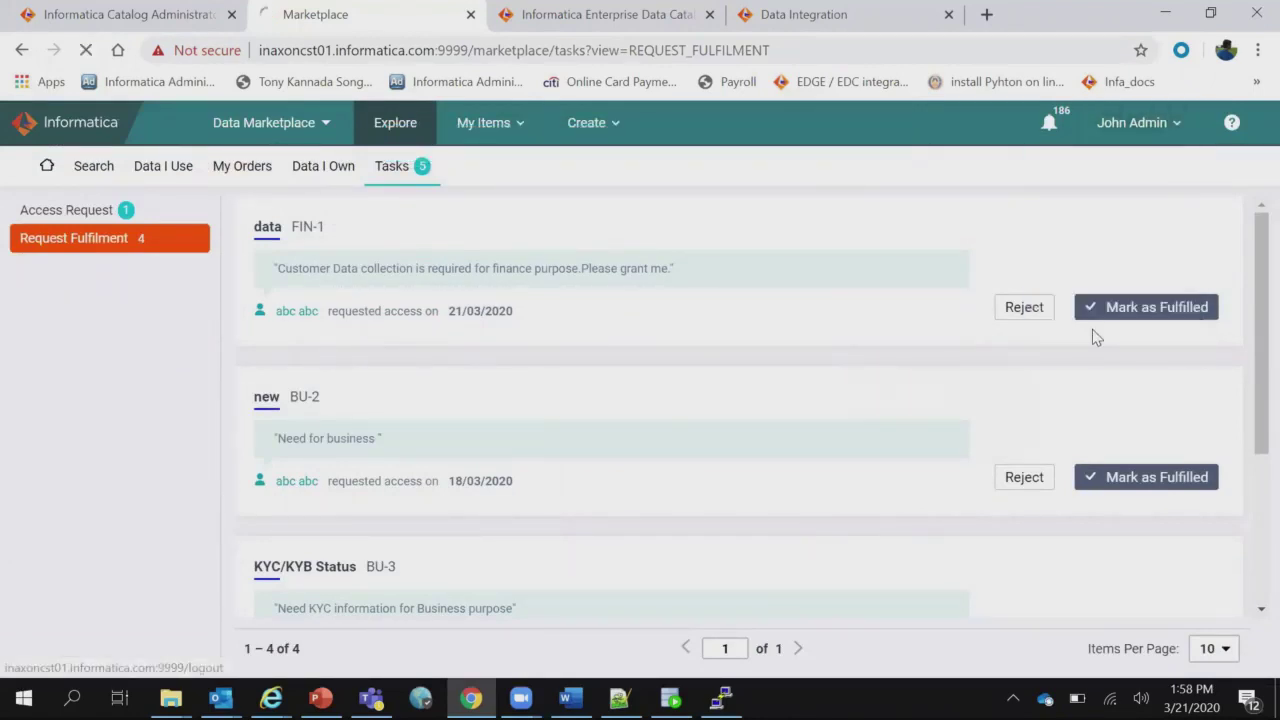
{"action": "left_click", "coordinate": [1165, 130]}
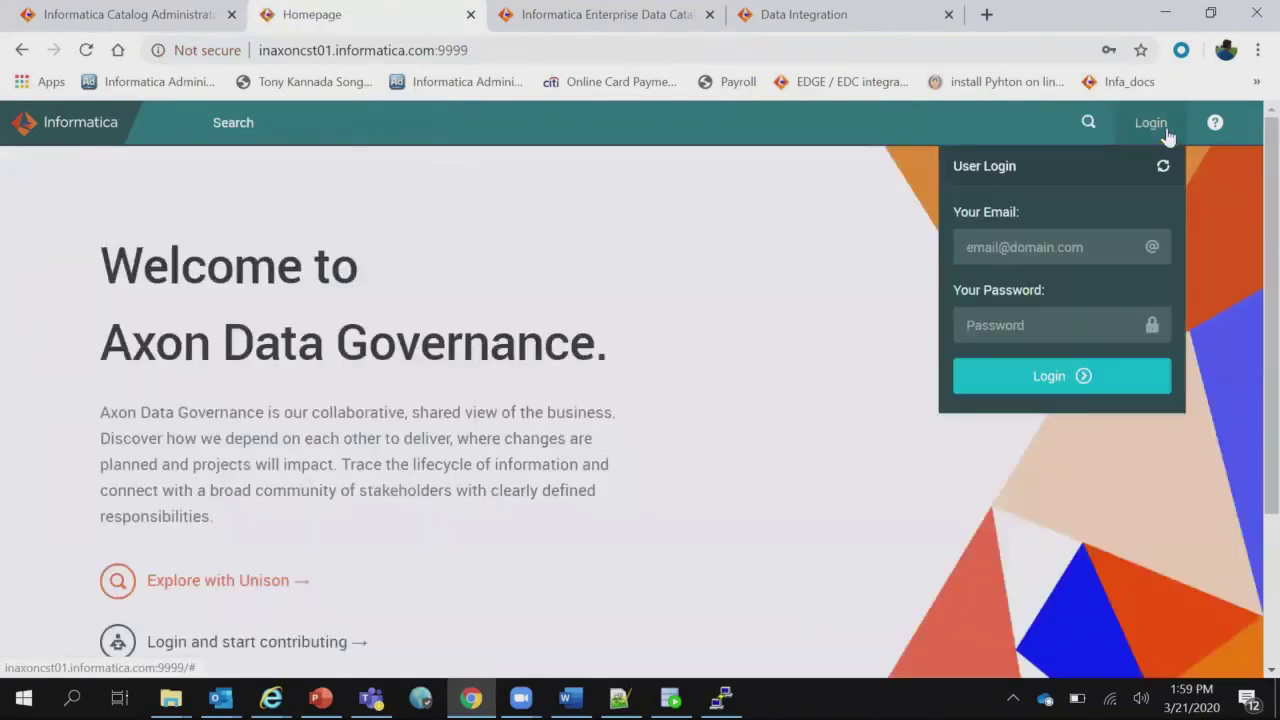
Sign in with the consumer's e-mail and password, declining Chrome's offer to save the password.
{"action": "left_click", "coordinate": [1077, 248]}
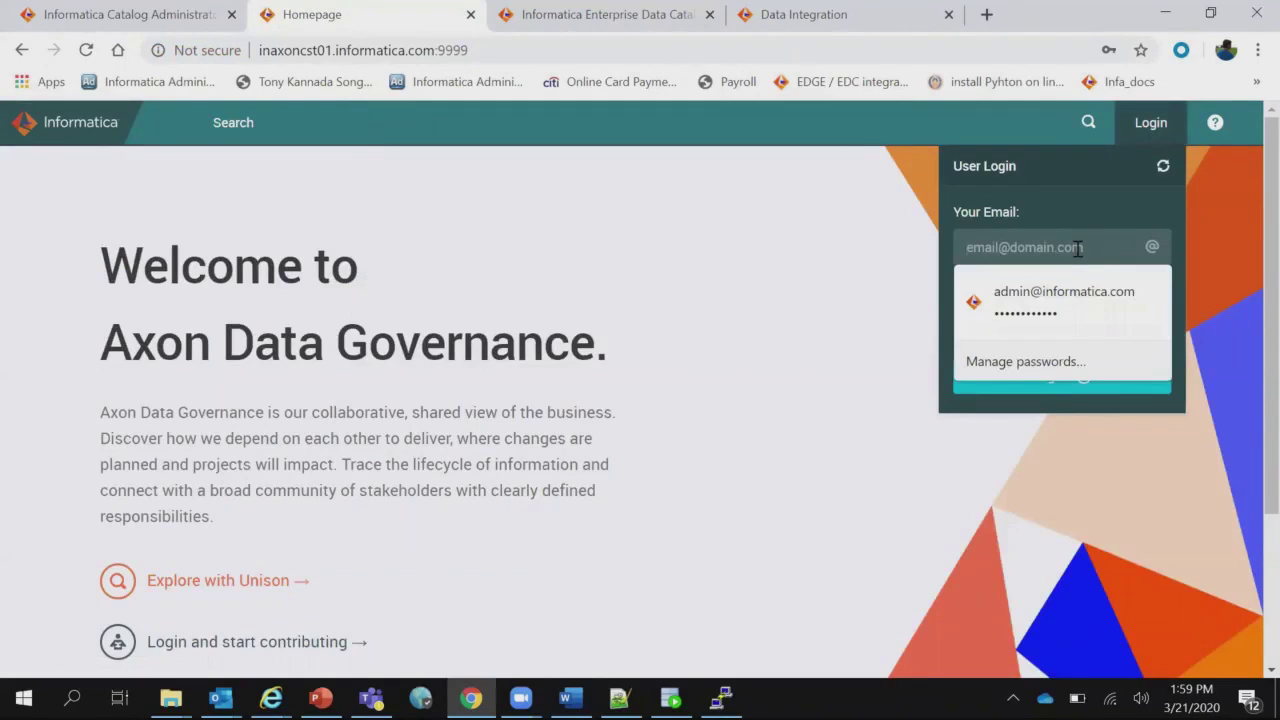
{"action": "type", "text": "s"}
{"action": "key", "text": "Down"}
{"action": "key", "text": "Return"}
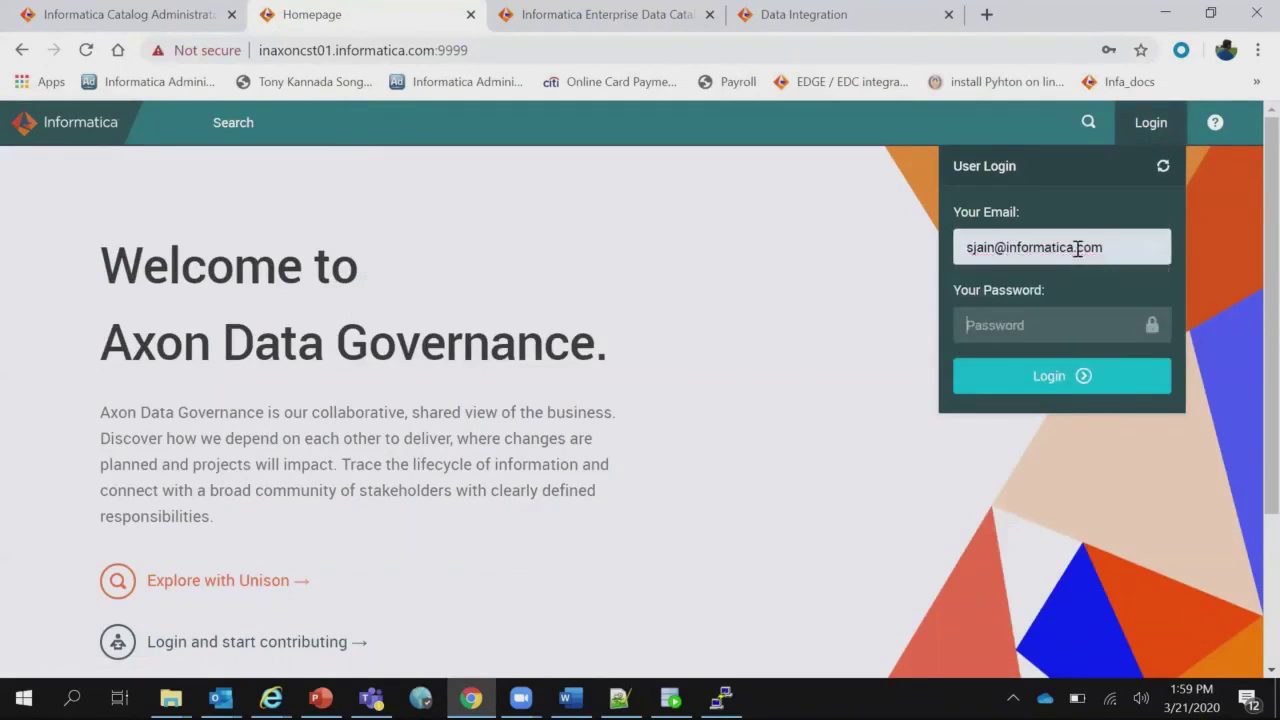
{"action": "left_click", "coordinate": [1044, 336]}
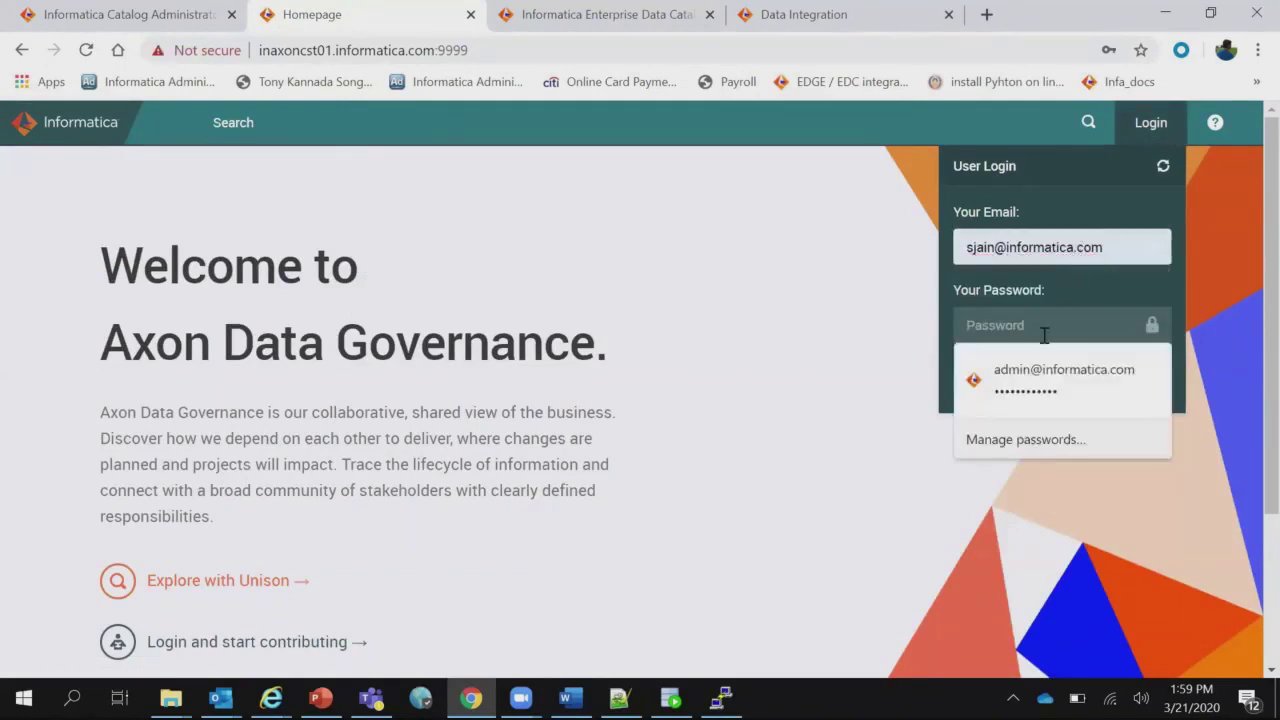
{"action": "type", "text": "••••"}
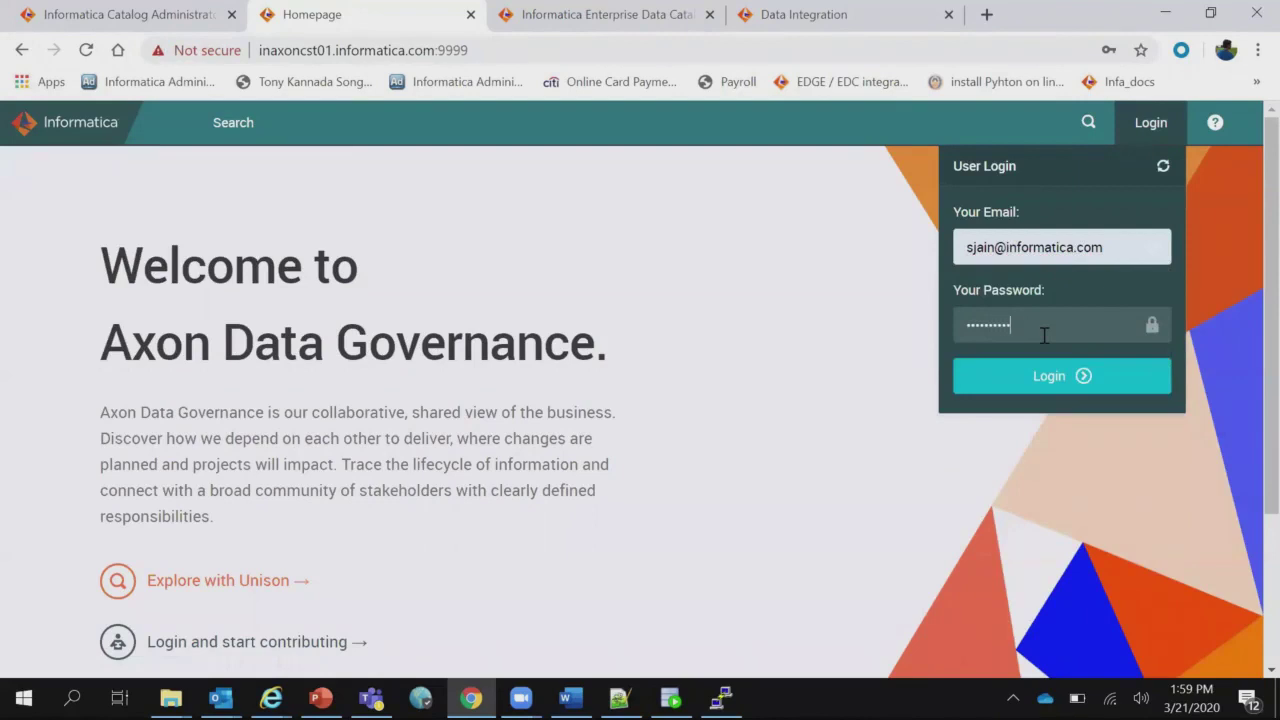
{"action": "left_click", "coordinate": [1046, 390]}
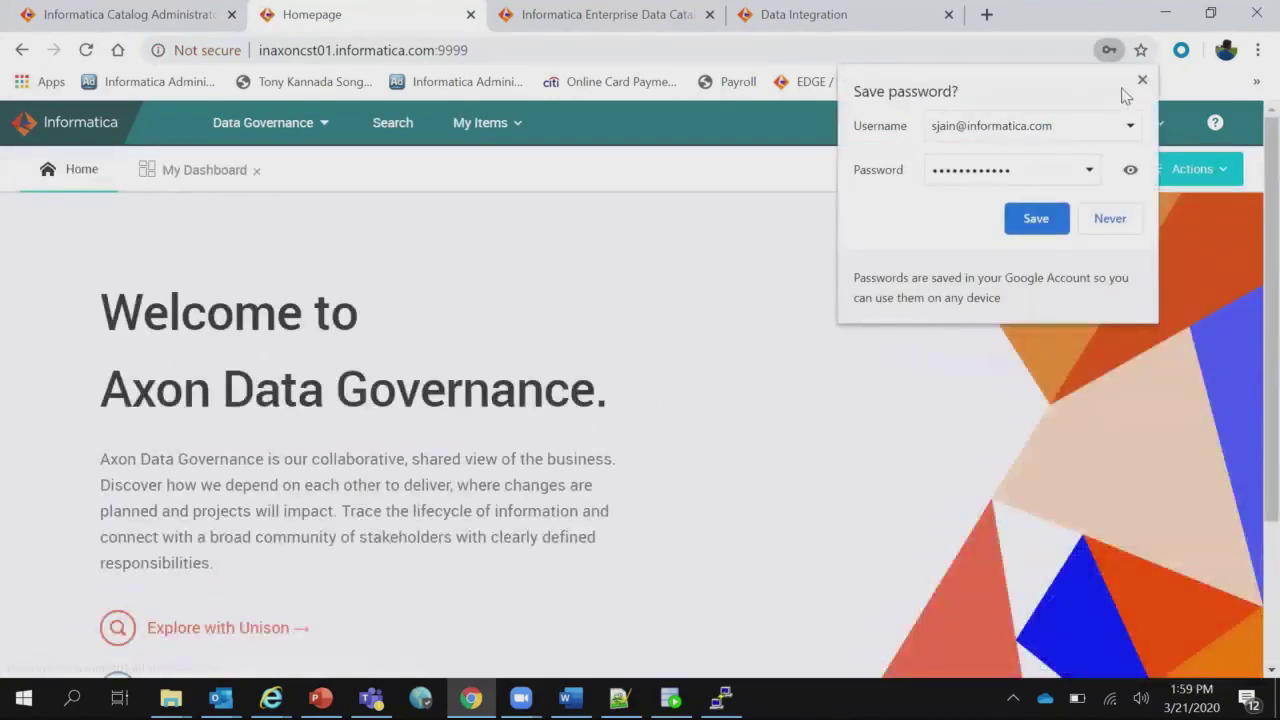
{"action": "left_click", "coordinate": [1142, 80]}
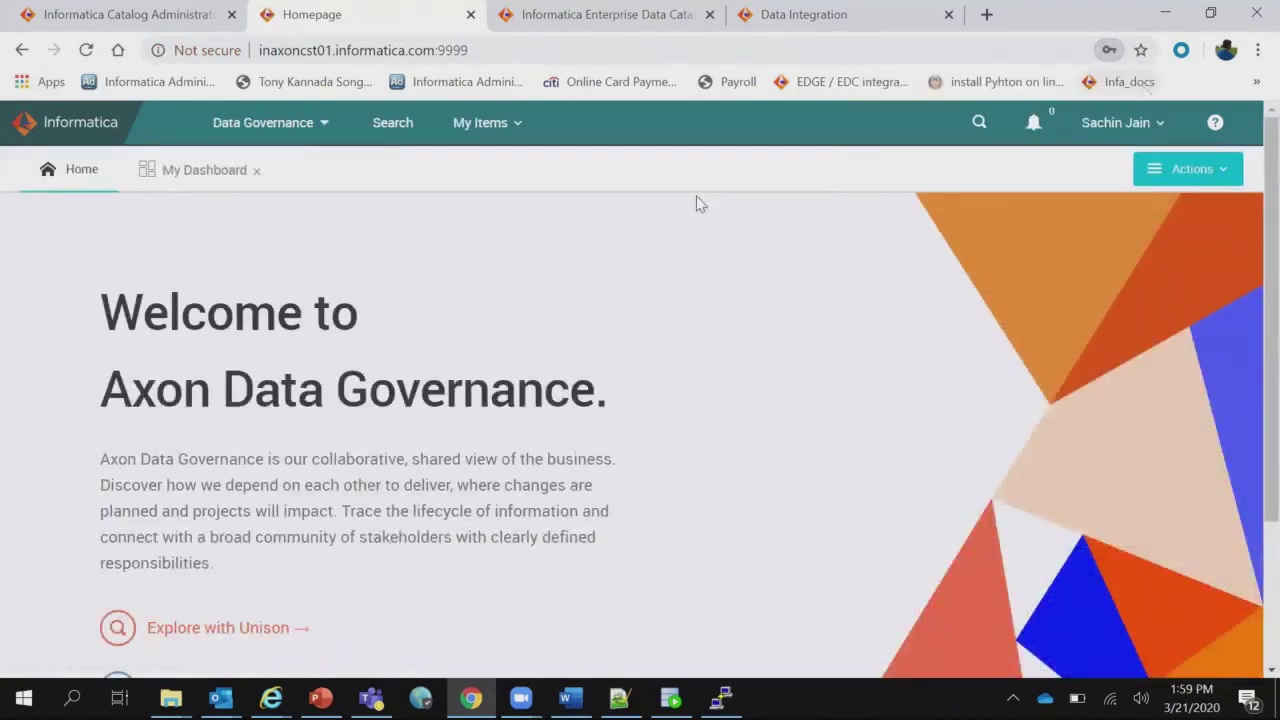
{"action": "left_click", "coordinate": [335, 127]}
Browse the MARKET category in Data Marketplace, then open Data I Use showing the Customers collection.
{"action": "left_click", "coordinate": [289, 208]}
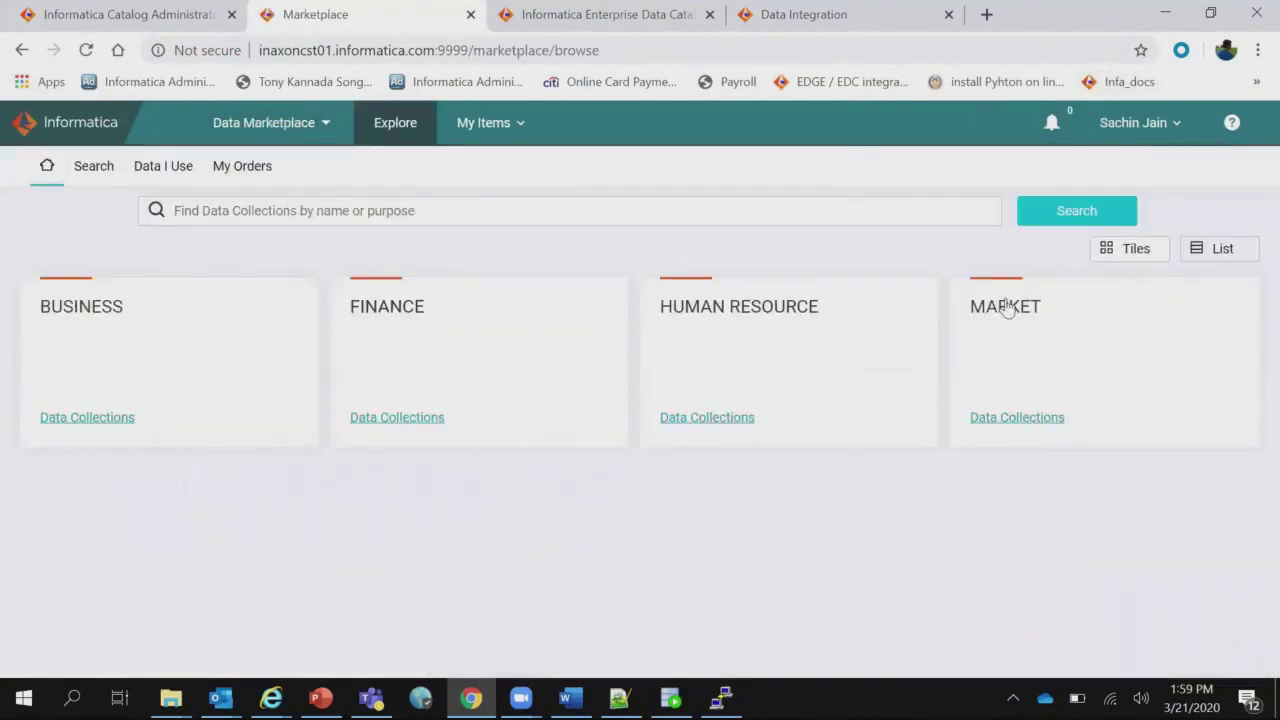
{"action": "left_click", "coordinate": [1006, 308]}
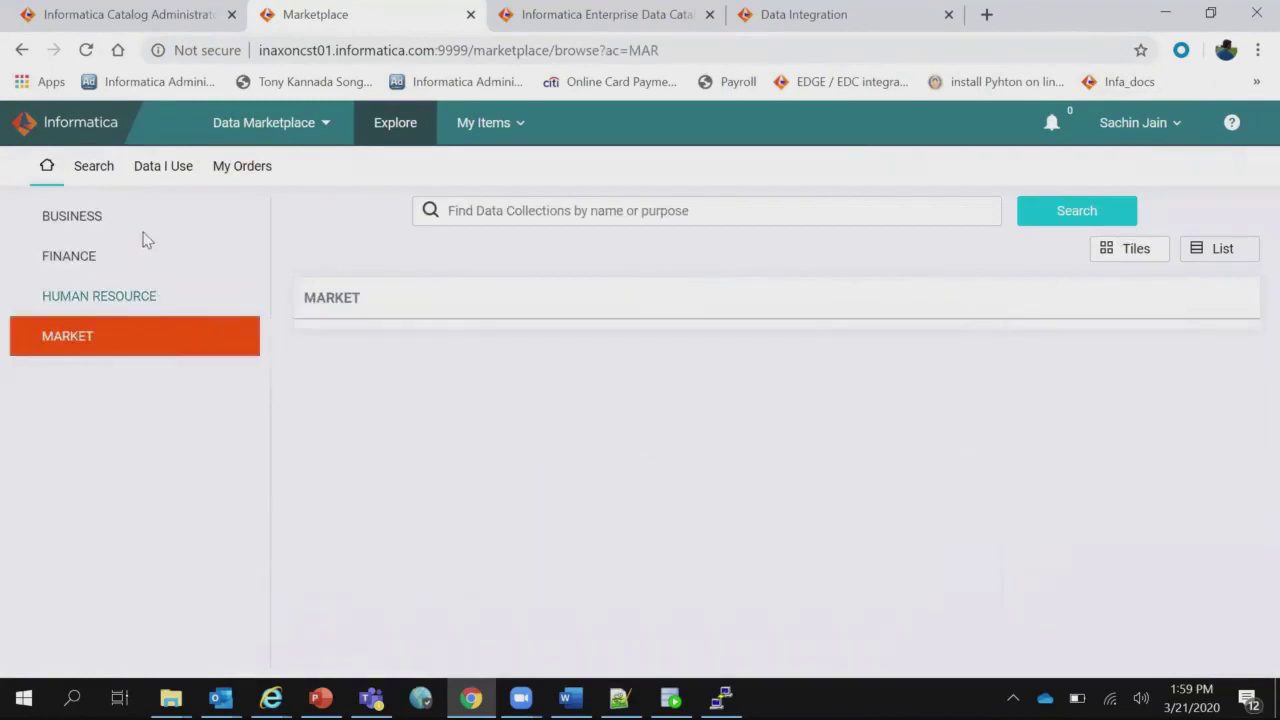
{"action": "left_click", "coordinate": [113, 170]}
{"action": "left_click", "coordinate": [100, 337]}
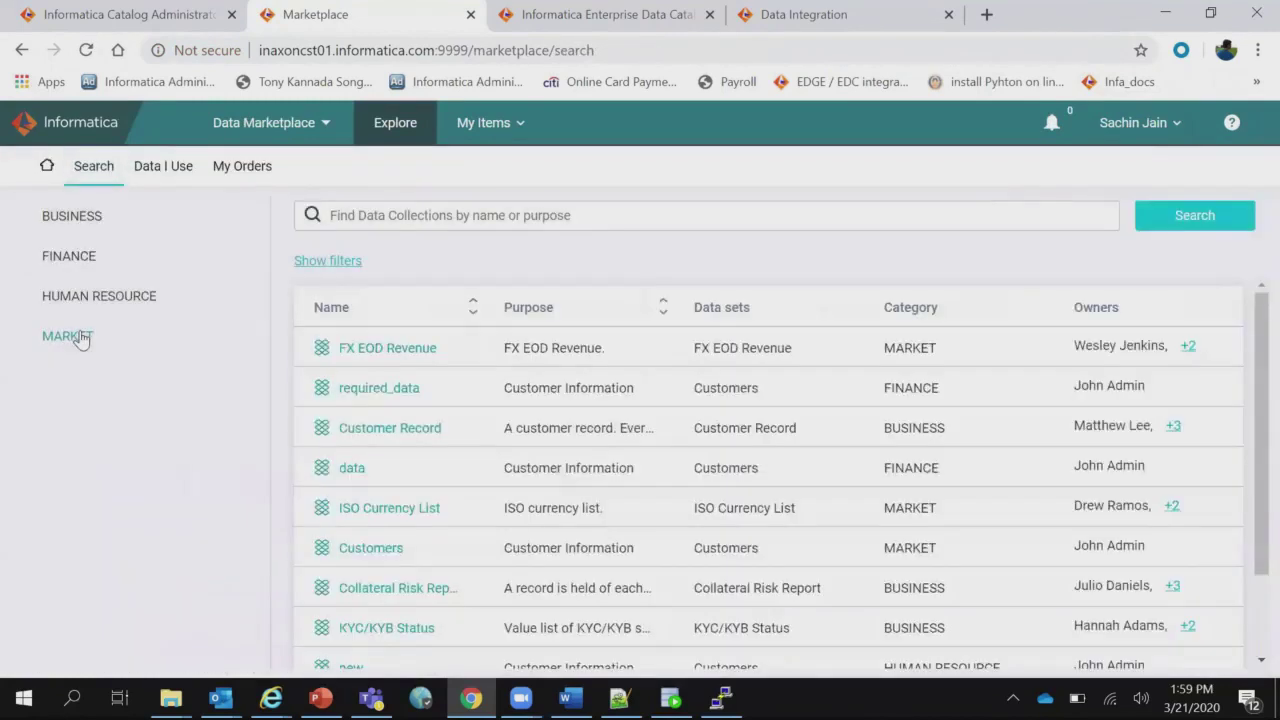
{"action": "left_click", "coordinate": [155, 172]}
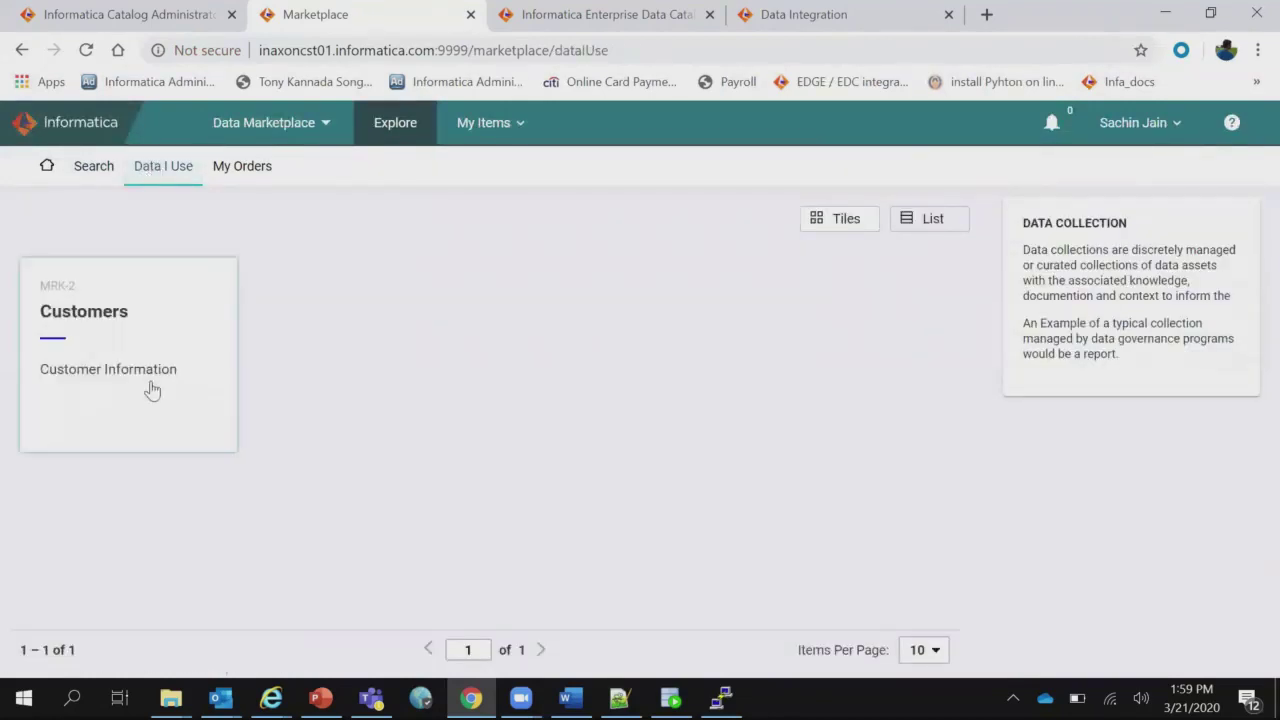
Open the Customers MRK-2 order to confirm Order Fulfilled and data set DS-287 with 8 attributes.
{"action": "left_click", "coordinate": [110, 329]}
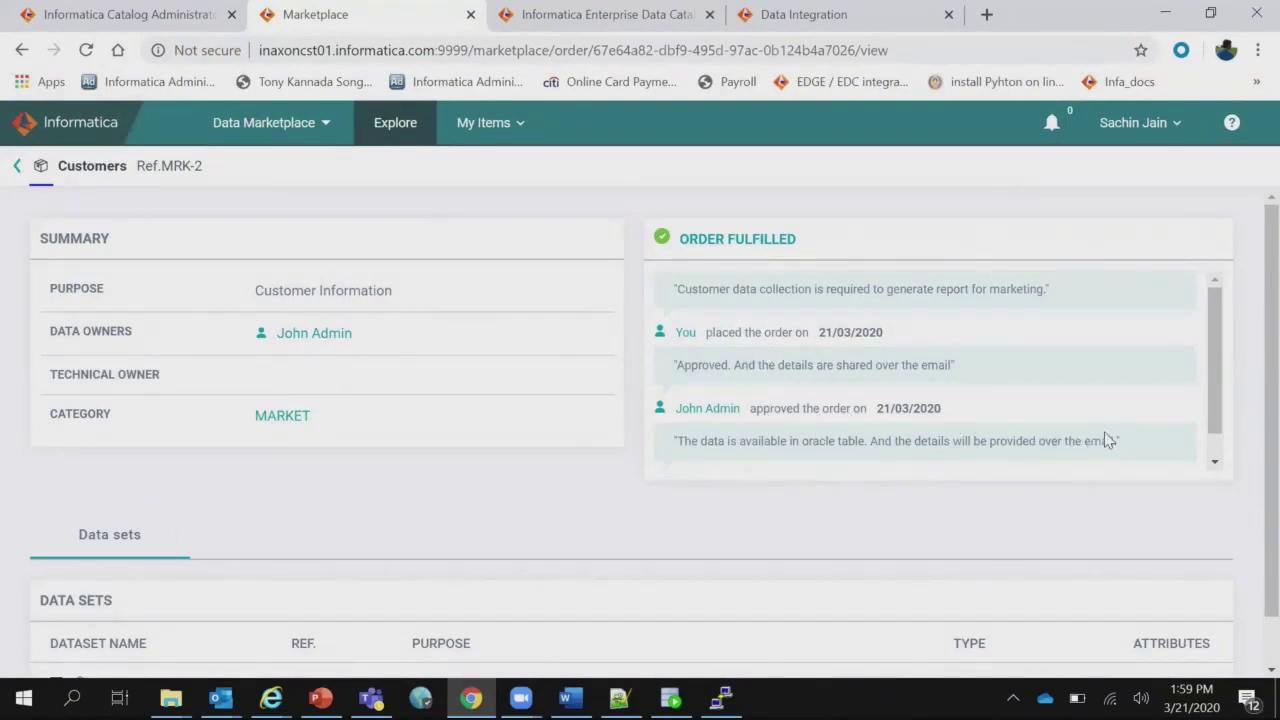
{"action": "scroll", "coordinate": [1218, 390], "scroll_direction": "down", "scroll_amount": 1}
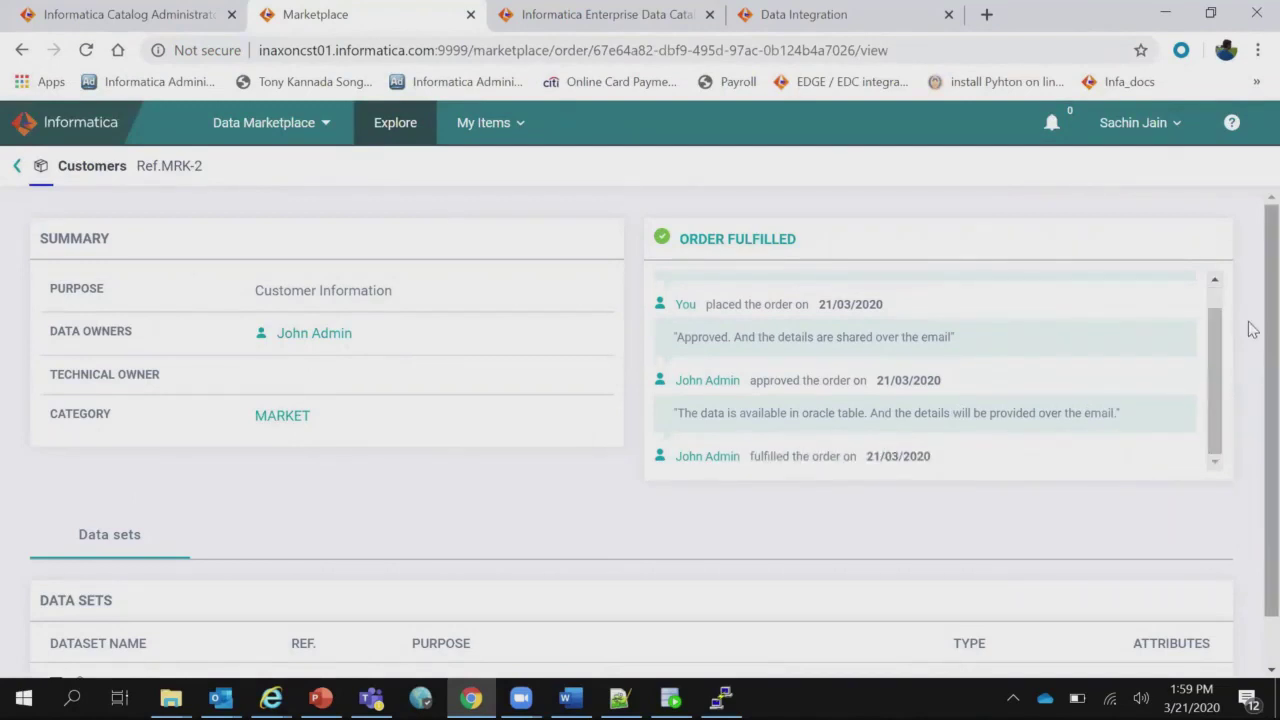
{"action": "scroll", "coordinate": [1253, 508], "scroll_direction": "down", "scroll_amount": 2}
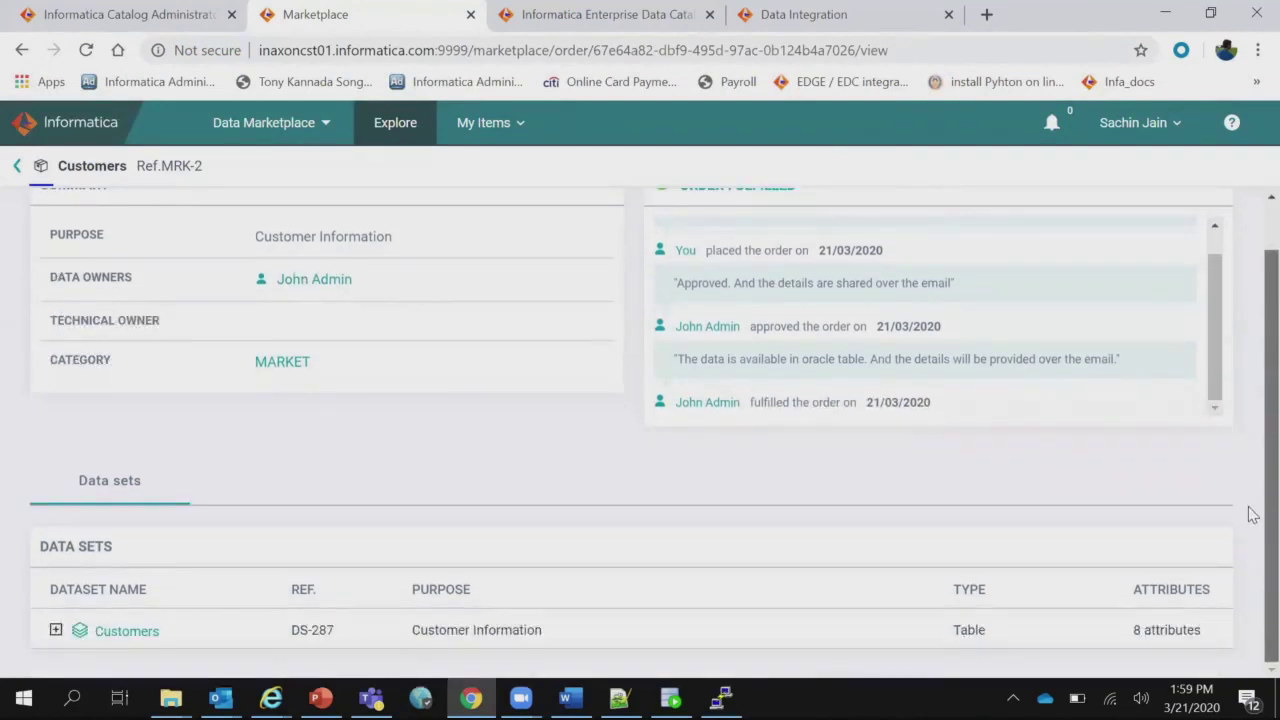
{"action": "scroll", "coordinate": [1250, 320], "scroll_direction": "up", "scroll_amount": 1}
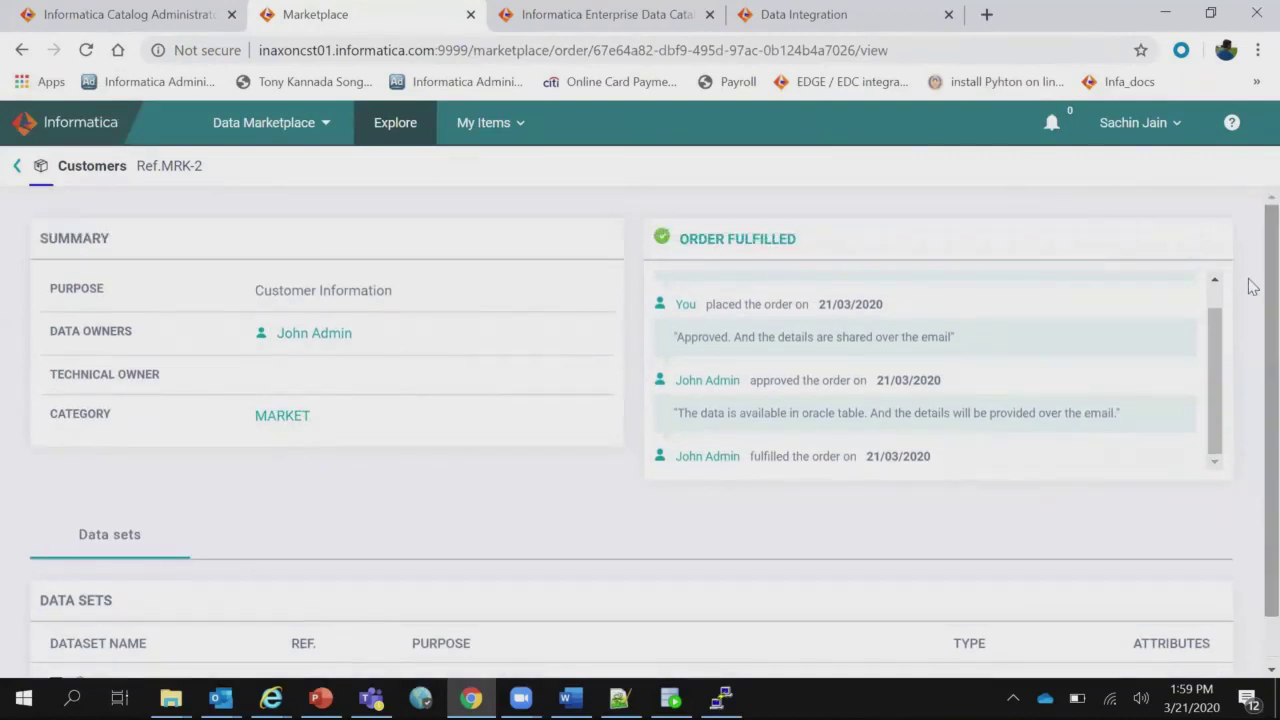